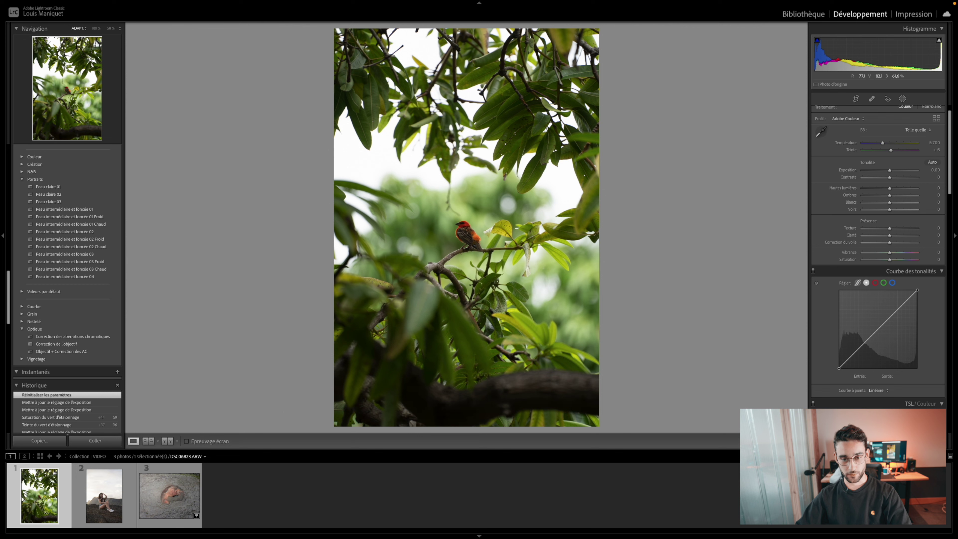
Set the bird photo's exposure to +0.80, contrast to +36, shadows to +31 and blacks to -54.
{"action": "left_click", "coordinate": [561, 253]}
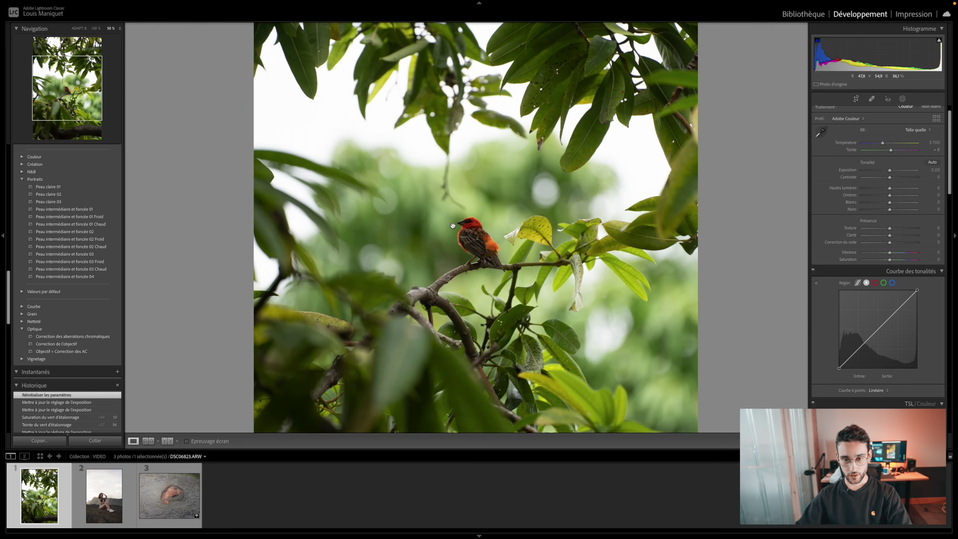
{"action": "left_click", "coordinate": [490, 235]}
{"action": "left_click_drag", "start_coordinate": [889, 173], "coordinate": [897, 197]}
{"action": "left_click", "coordinate": [457, 232]}
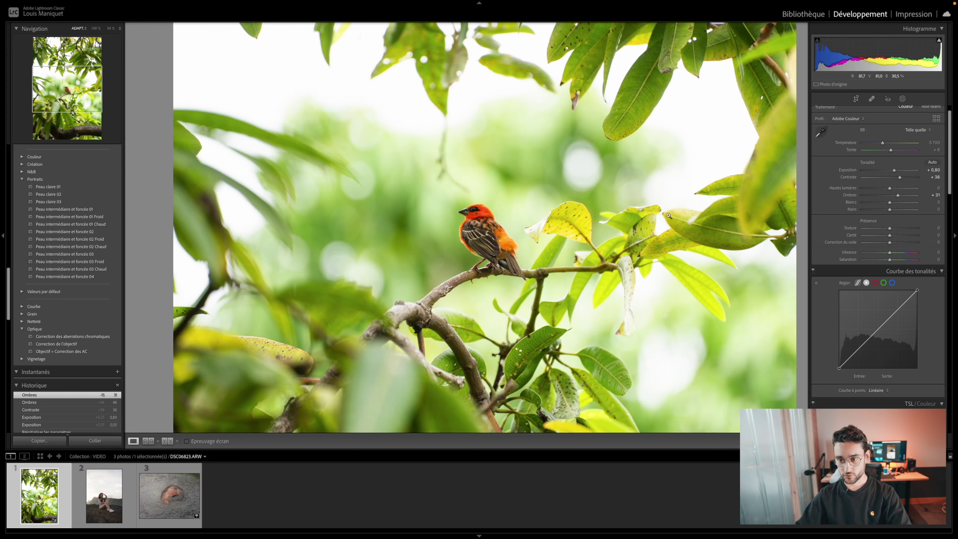
{"action": "key", "text": "z"}
{"action": "mouse_move", "coordinate": [890, 210]}
{"action": "left_mouse_down"}
{"action": "mouse_move", "coordinate": [866, 212]}
{"action": "mouse_move", "coordinate": [875, 212]}
{"action": "left_mouse_up"}
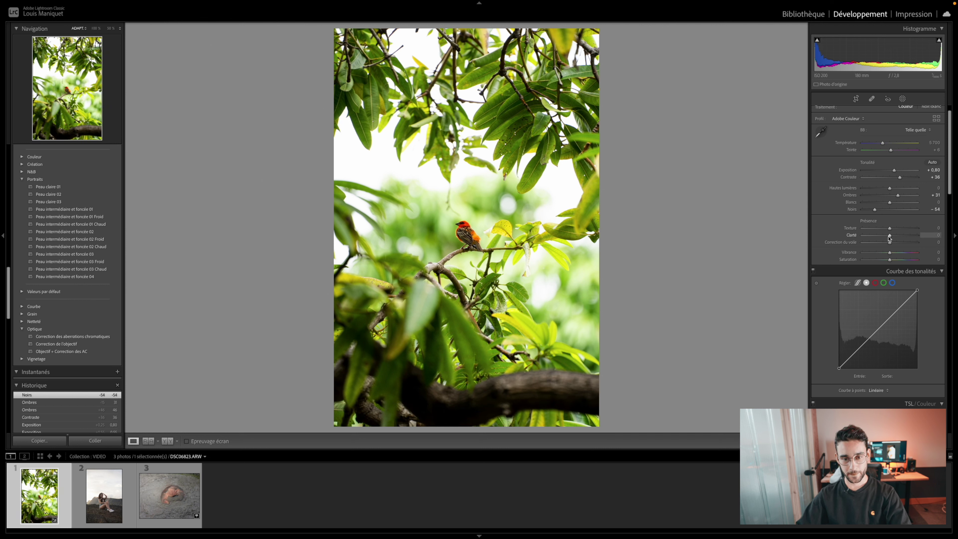
{"action": "left_click_drag", "start_coordinate": [888, 236], "coordinate": [864, 238]}
{"action": "key", "text": "z"}
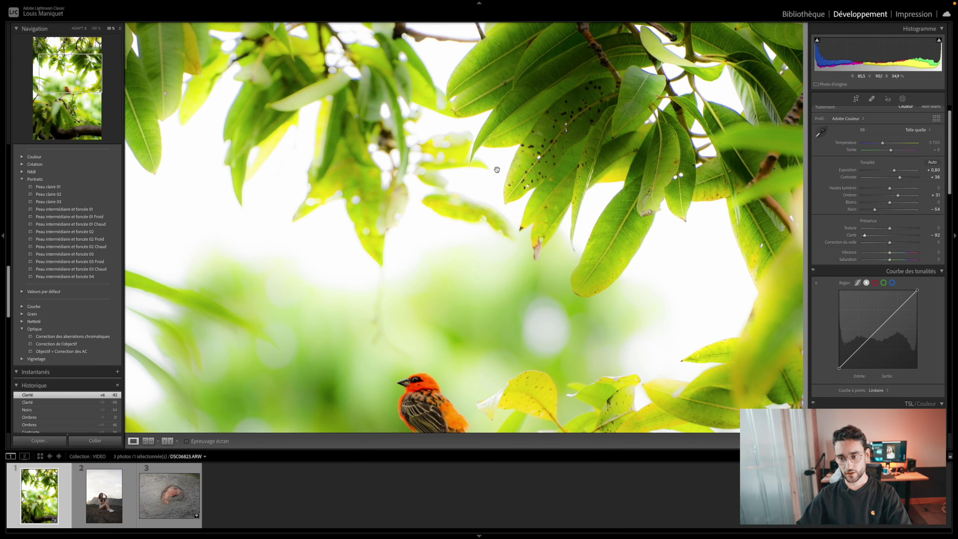
{"action": "mouse_move", "coordinate": [890, 203]}
{"action": "left_mouse_down"}
{"action": "mouse_move", "coordinate": [851, 204]}
{"action": "mouse_move", "coordinate": [882, 205]}
{"action": "left_mouse_up"}
{"action": "key", "text": "ctrl+z"}
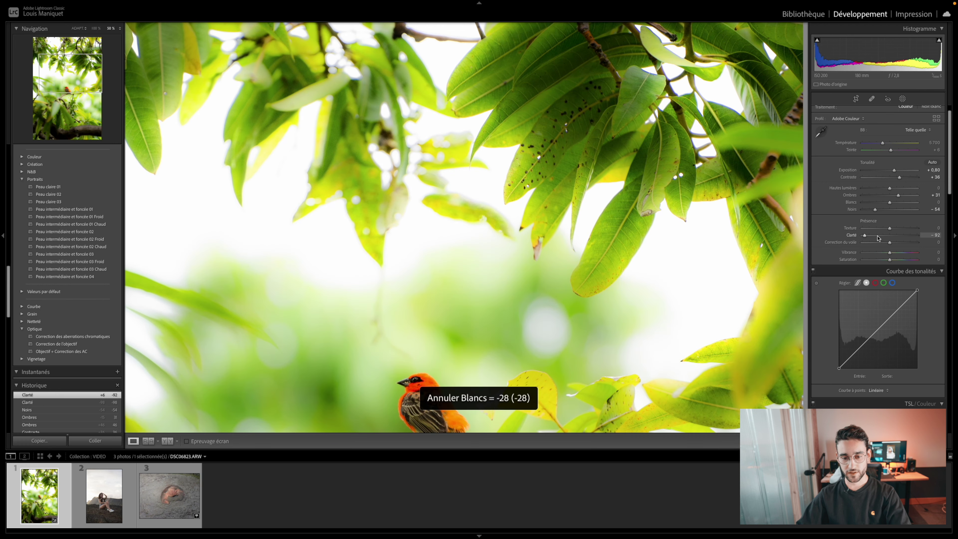
{"action": "left_click", "coordinate": [615, 231]}
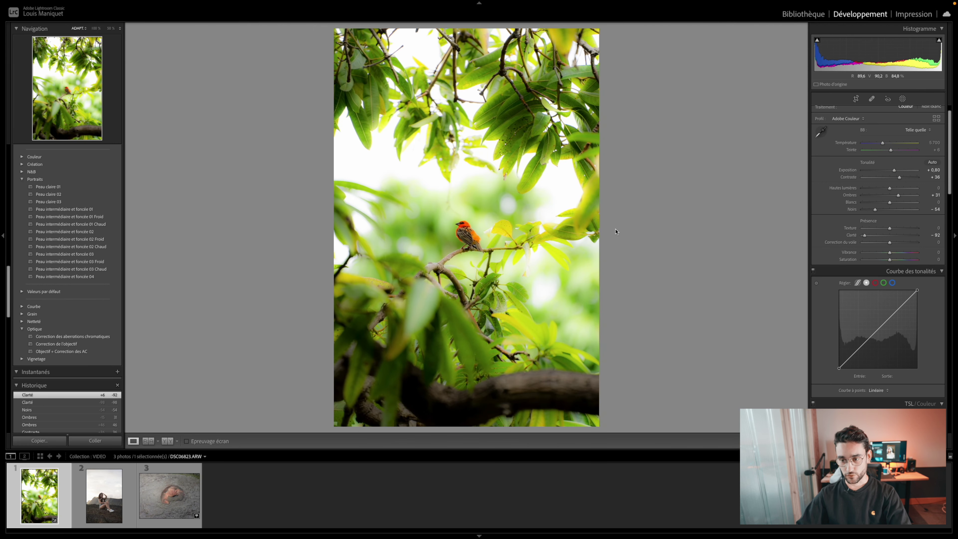
Set clarity to -15 and check the effect on the bird up close.
{"action": "left_click_drag", "start_coordinate": [873, 236], "coordinate": [886, 237]}
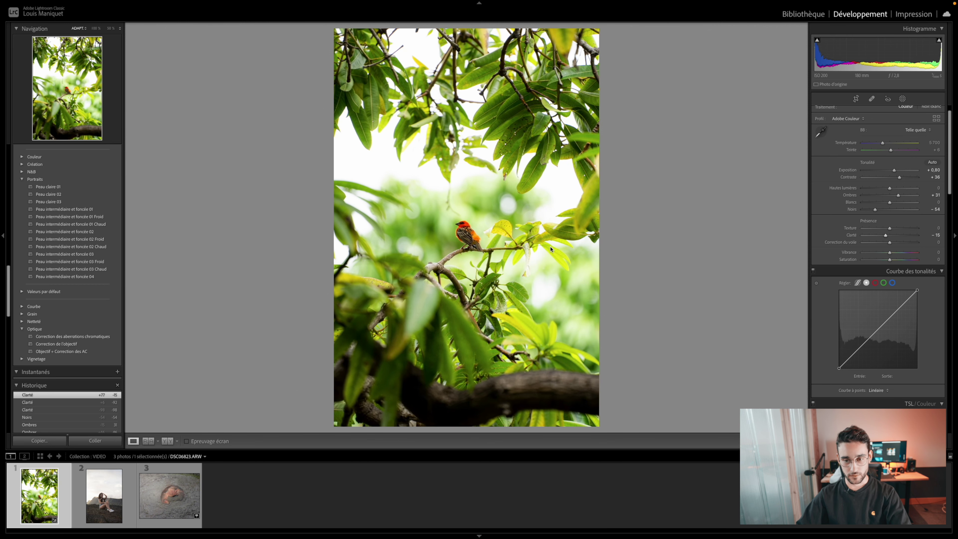
{"action": "left_click", "coordinate": [494, 244]}
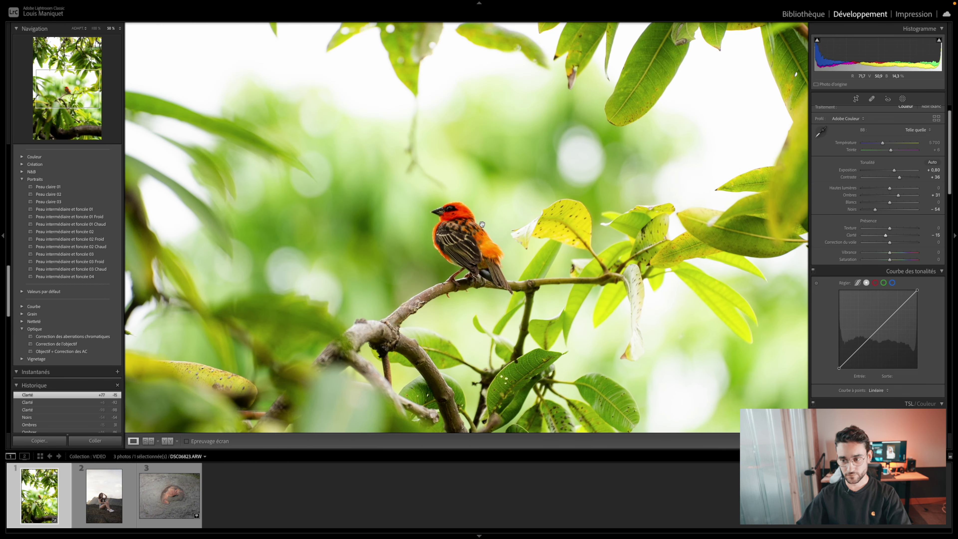
{"action": "left_click", "coordinate": [487, 241]}
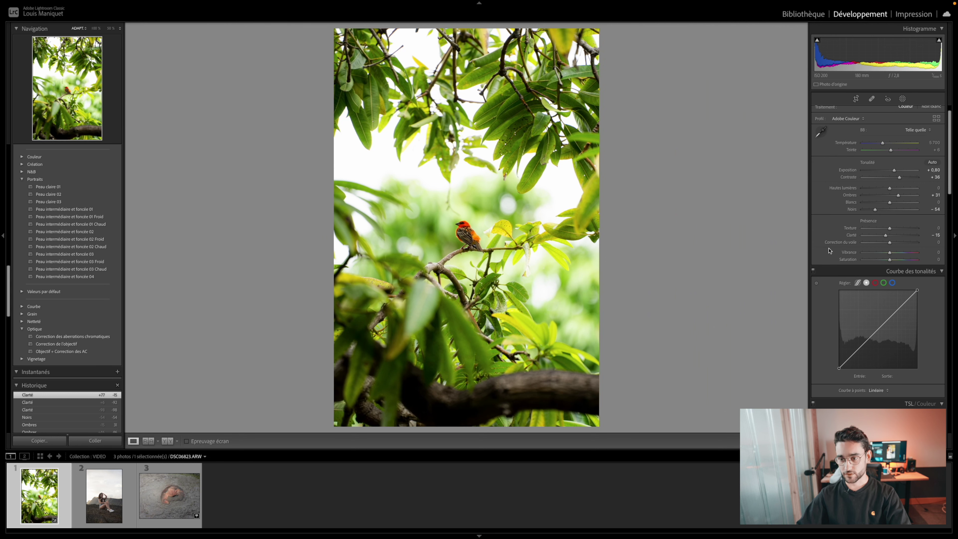
Shape the point curve into an S with its upper point at input 191, output 203, and set highlights to -45.
{"action": "scroll", "coordinate": [829, 250], "scroll_direction": "down", "scroll_amount": 2}
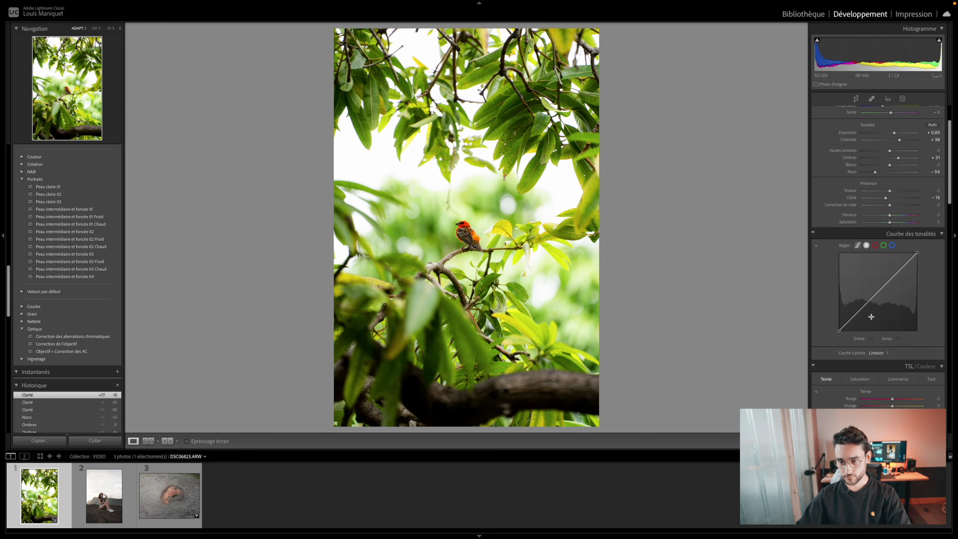
{"action": "left_click_drag", "start_coordinate": [859, 313], "coordinate": [899, 269]}
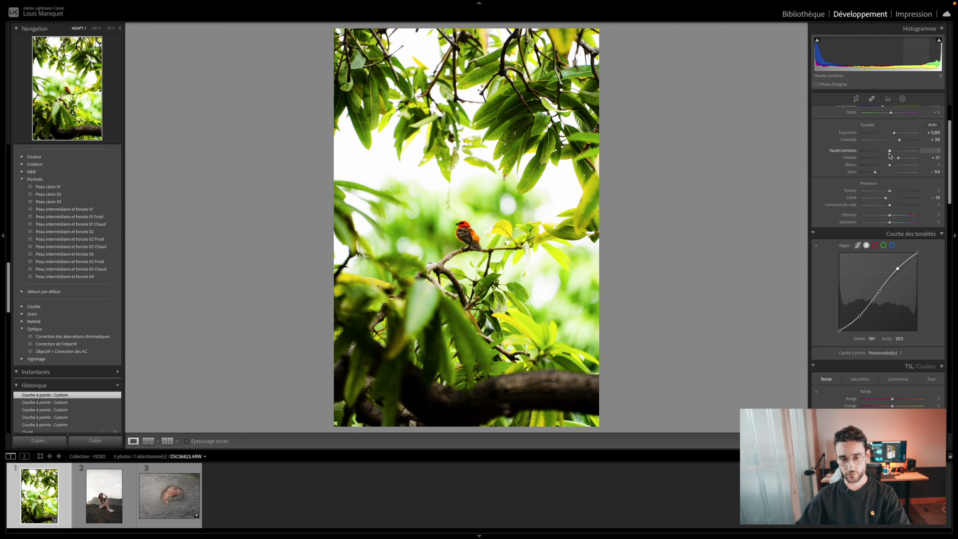
{"action": "left_click_drag", "start_coordinate": [886, 153], "coordinate": [877, 151]}
Lower the HSL saturation of the yellows to -60 and of the greens to -32.
{"action": "scroll", "coordinate": [831, 252], "scroll_direction": "down", "scroll_amount": 5}
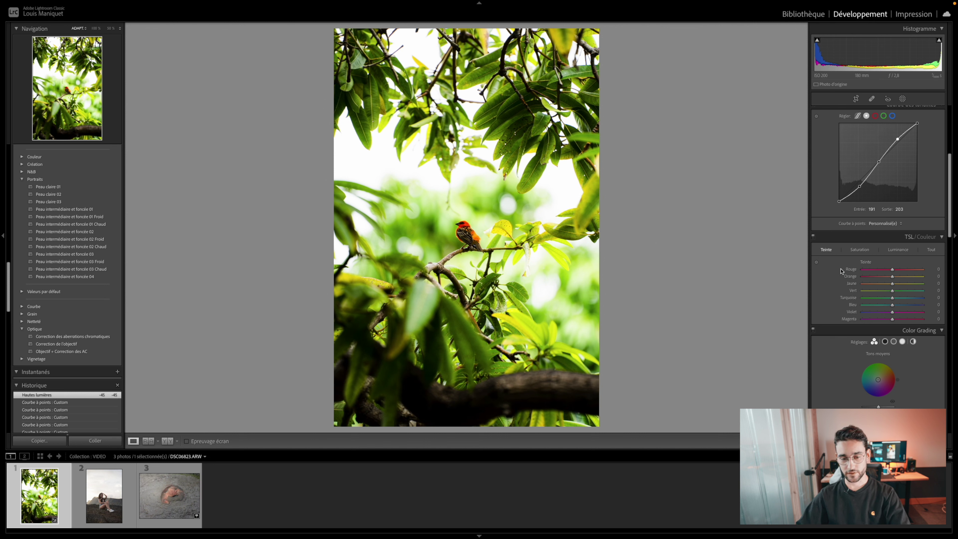
{"action": "scroll", "coordinate": [823, 273], "scroll_direction": "down", "scroll_amount": 1}
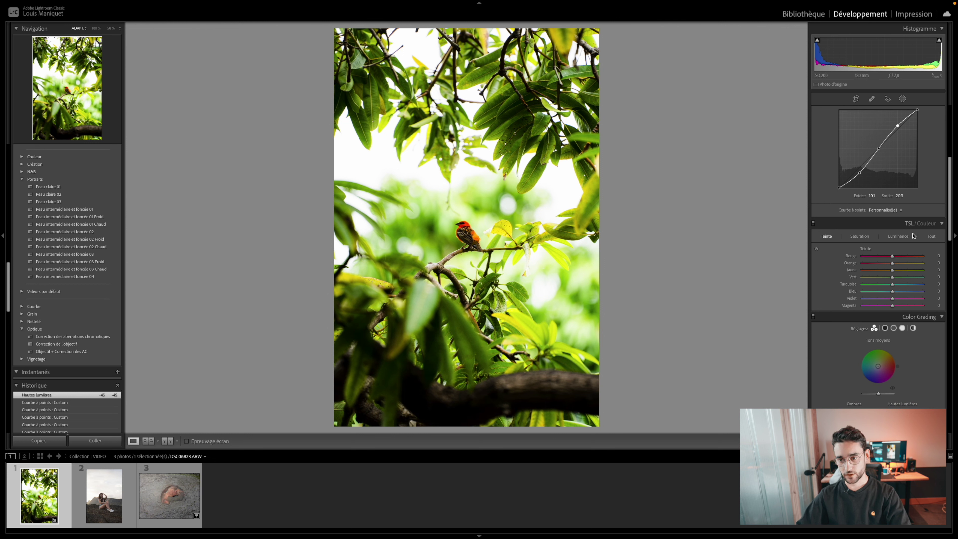
{"action": "left_click", "coordinate": [857, 237]}
{"action": "left_click", "coordinate": [817, 248]}
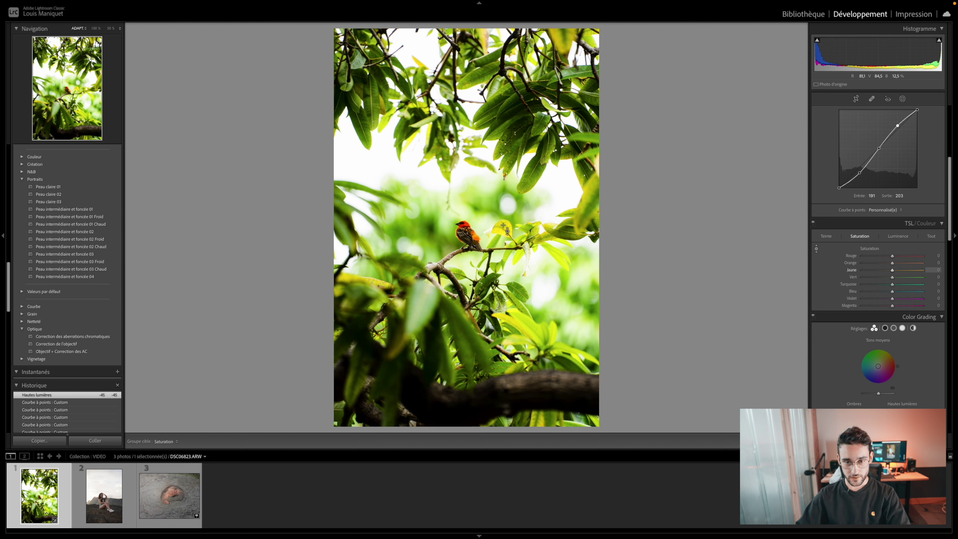
{"action": "left_click_drag", "start_coordinate": [515, 260], "coordinate": [514, 294]}
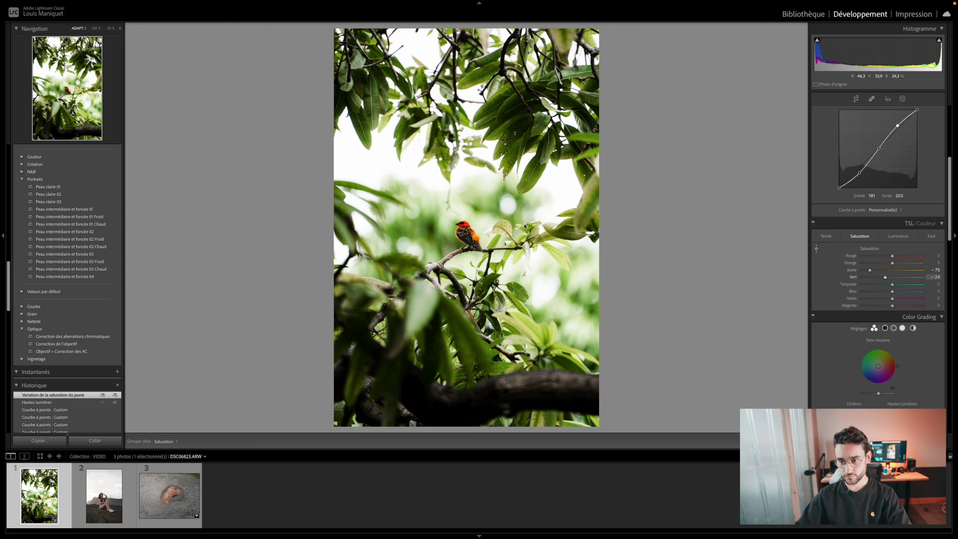
{"action": "mouse_move", "coordinate": [871, 270]}
{"action": "left_mouse_down"}
{"action": "mouse_move", "coordinate": [887, 278]}
{"action": "mouse_move", "coordinate": [875, 273]}
{"action": "left_mouse_up"}
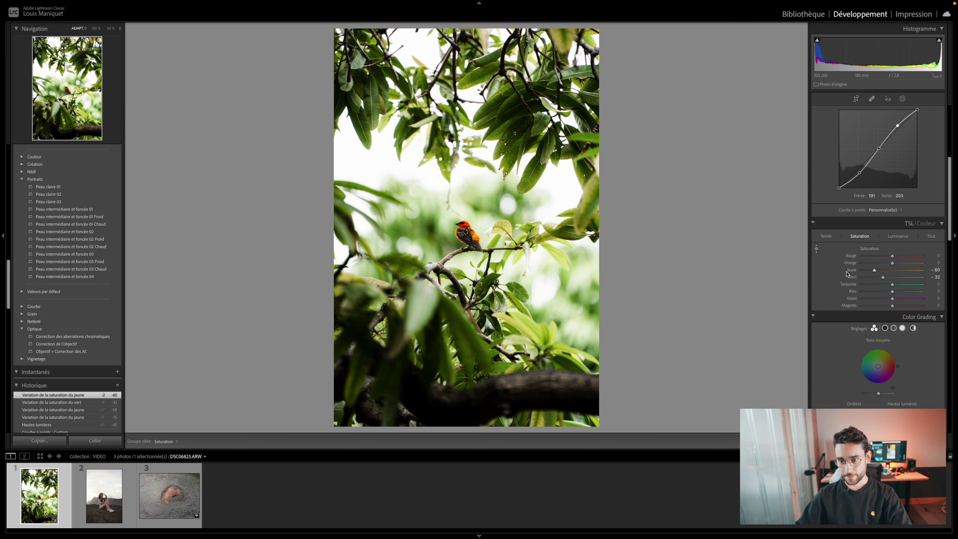
{"action": "scroll", "coordinate": [835, 275], "scroll_direction": "down", "scroll_amount": 3}
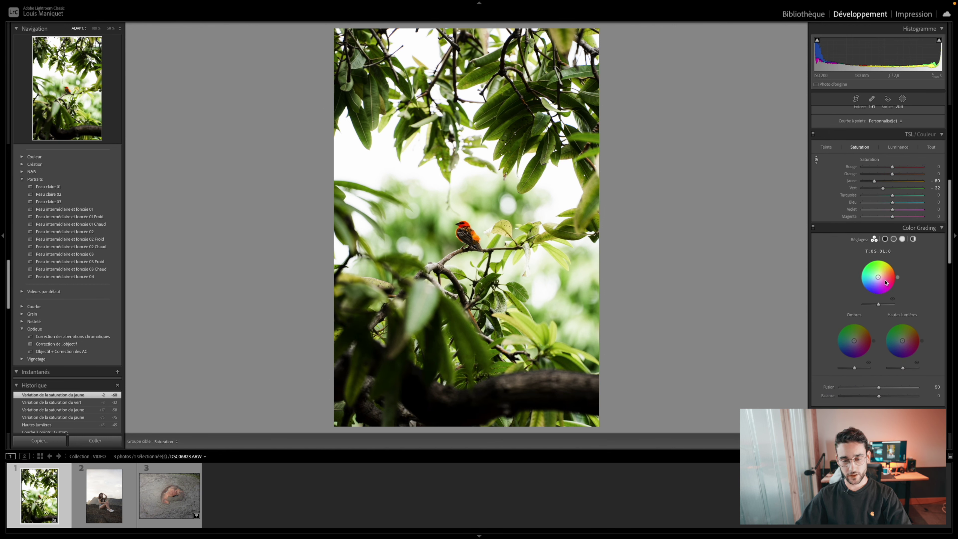
{"action": "left_click_drag", "start_coordinate": [882, 276], "coordinate": [849, 324]}
{"action": "key", "text": "ctrl+z"}
{"action": "scroll", "coordinate": [857, 304], "scroll_direction": "down", "scroll_amount": 1}
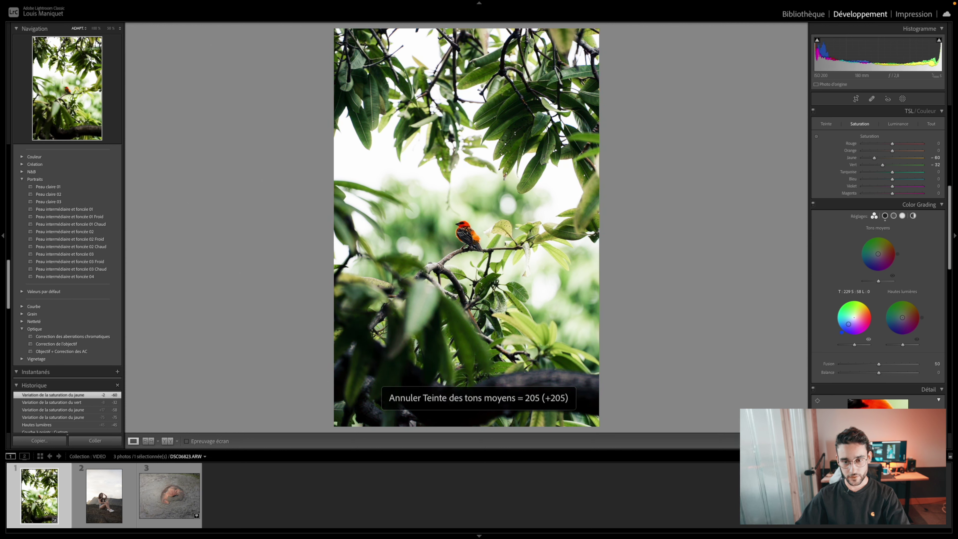
{"action": "key", "text": "ctrl+z"}
Tint the highlights blue in Color Grading with a hue of 245 and check the photo.
{"action": "left_click_drag", "start_coordinate": [909, 318], "coordinate": [901, 323]}
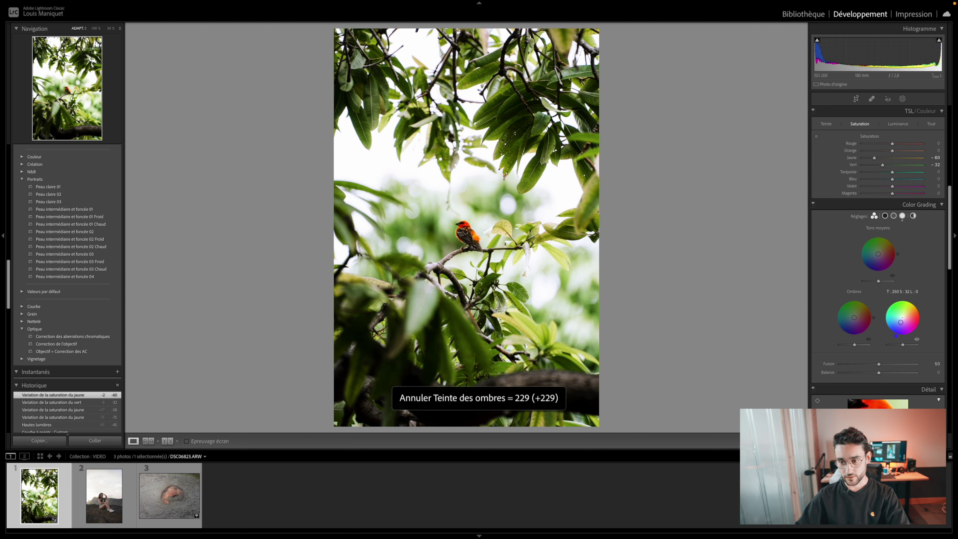
{"action": "left_click_drag", "start_coordinate": [899, 322], "coordinate": [900, 322]}
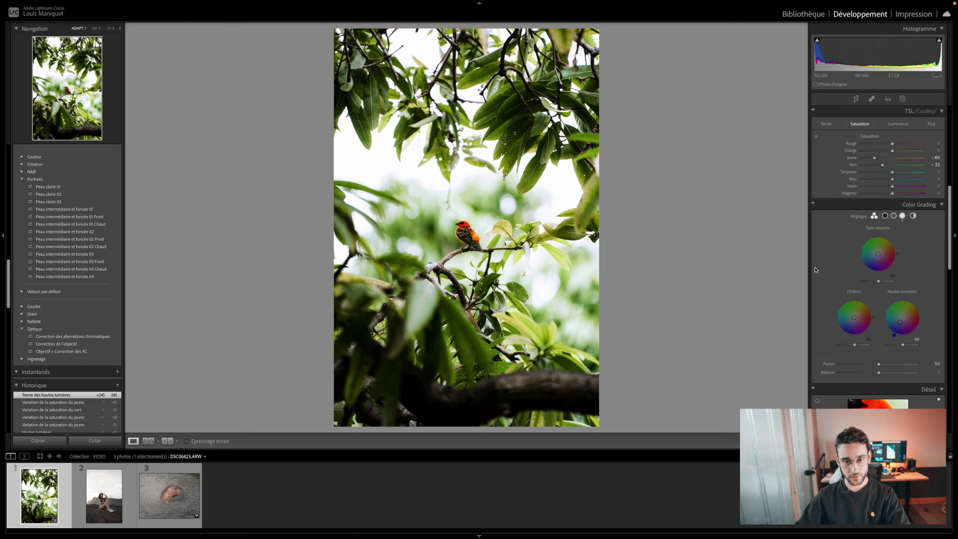
{"action": "left_click", "coordinate": [499, 236]}
{"action": "left_click", "coordinate": [499, 236]}
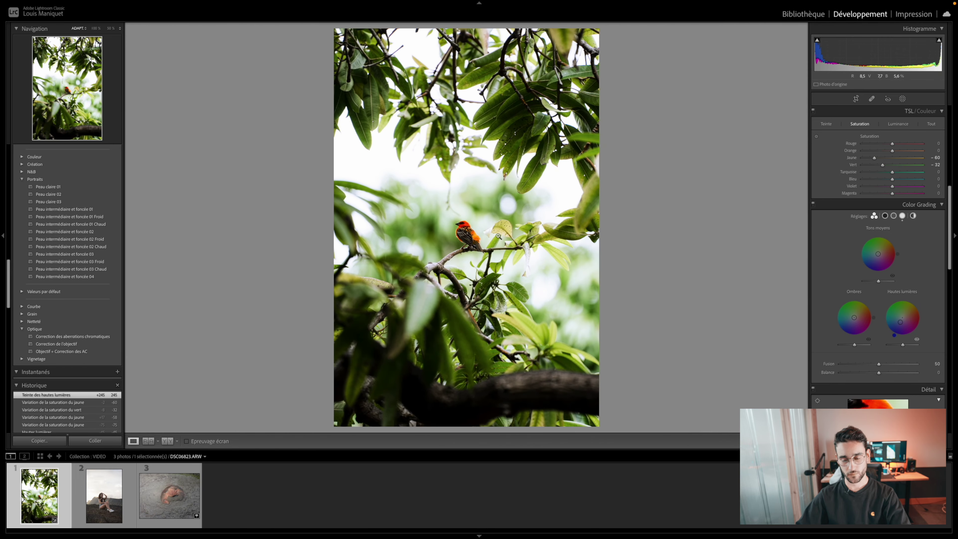
Examine the bird's detail up close, and go down to the camera calibration settings.
{"action": "scroll", "coordinate": [822, 273], "scroll_direction": "down", "scroll_amount": 5}
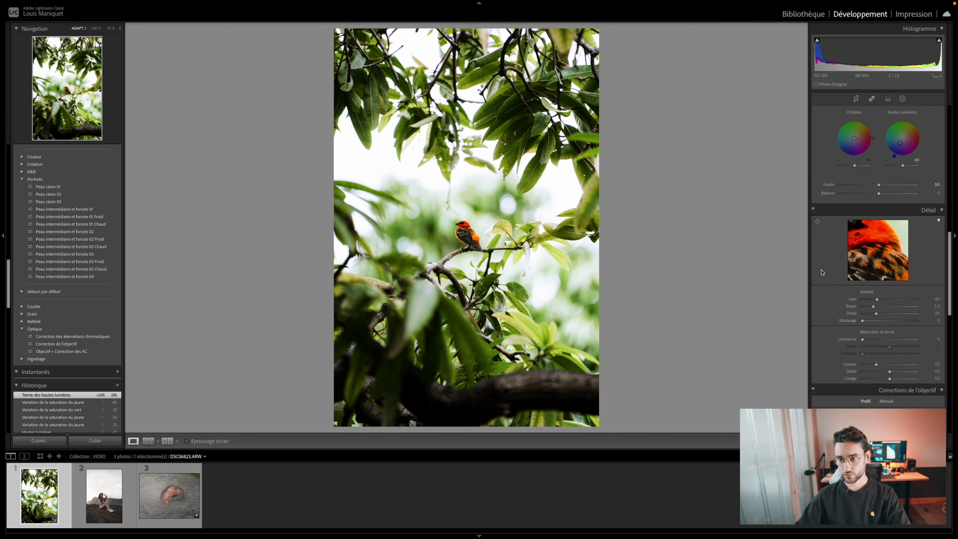
{"action": "scroll", "coordinate": [829, 318], "scroll_direction": "down", "scroll_amount": 2}
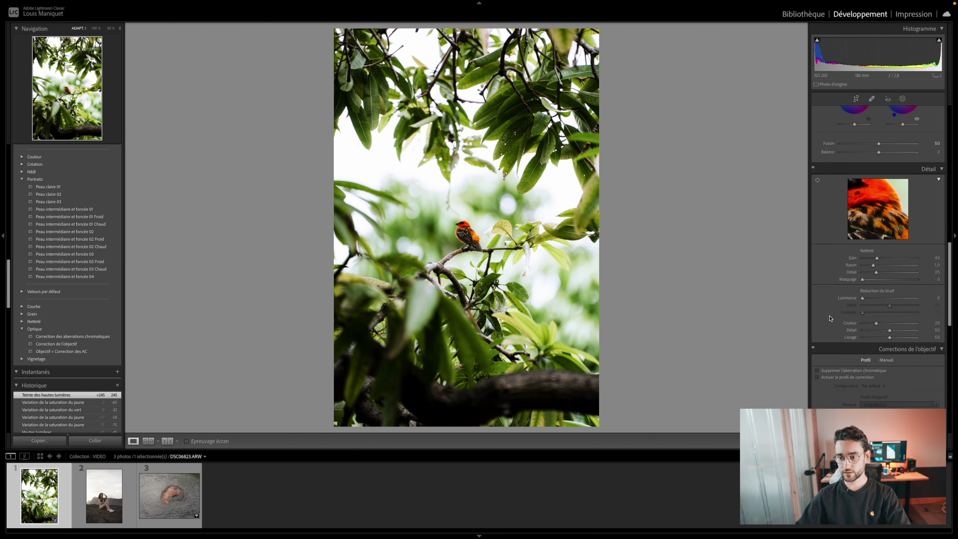
{"action": "left_click", "coordinate": [445, 230]}
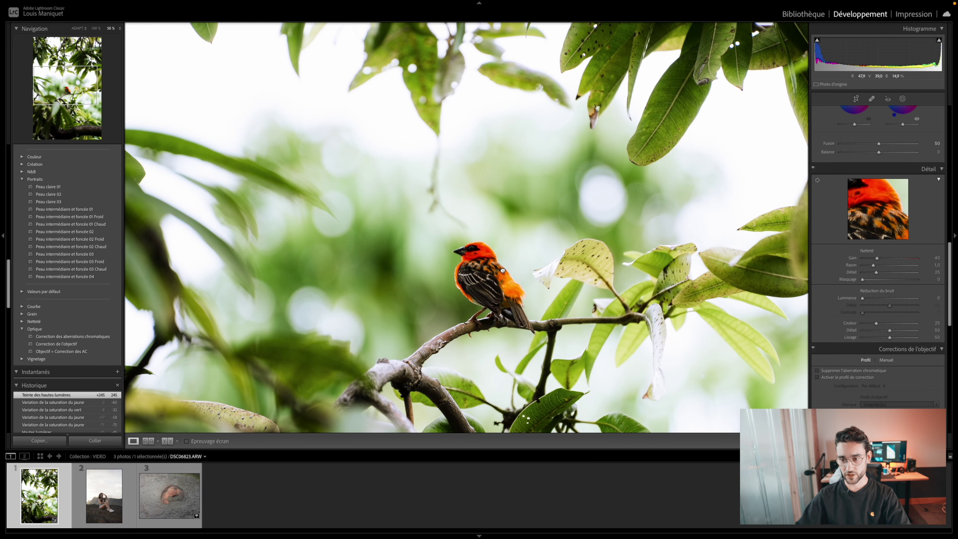
{"action": "left_click_drag", "start_coordinate": [532, 293], "coordinate": [561, 270]}
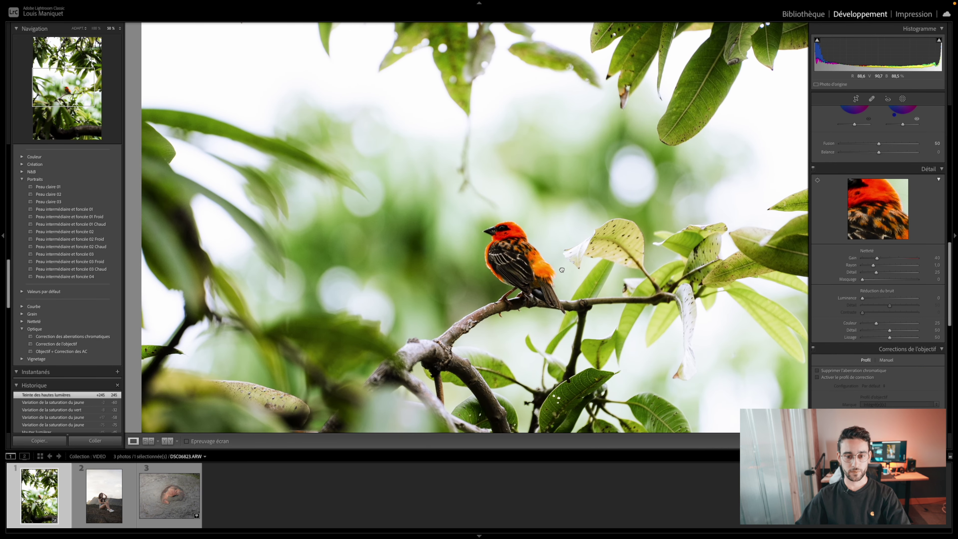
{"action": "left_click", "coordinate": [525, 266]}
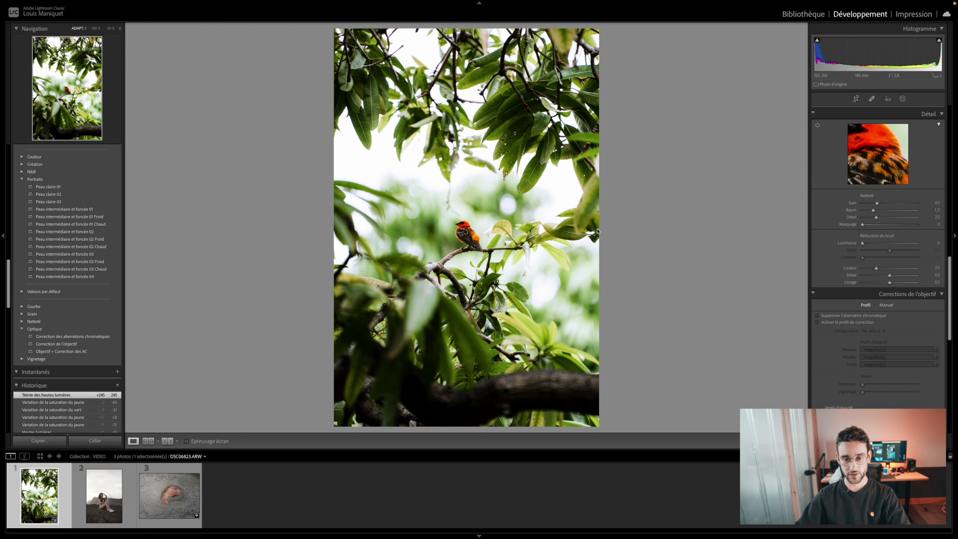
{"action": "scroll", "coordinate": [823, 293], "scroll_direction": "down", "scroll_amount": 5}
{"action": "scroll", "coordinate": [823, 293], "scroll_direction": "down", "scroll_amount": 6}
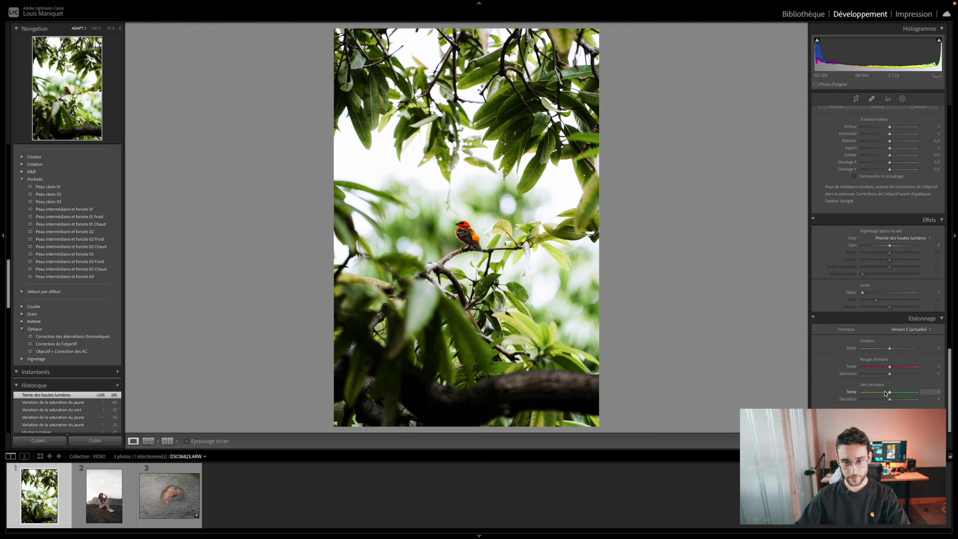
{"action": "left_click_drag", "start_coordinate": [870, 393], "coordinate": [868, 366]}
{"action": "key", "text": "ctrl+z"}
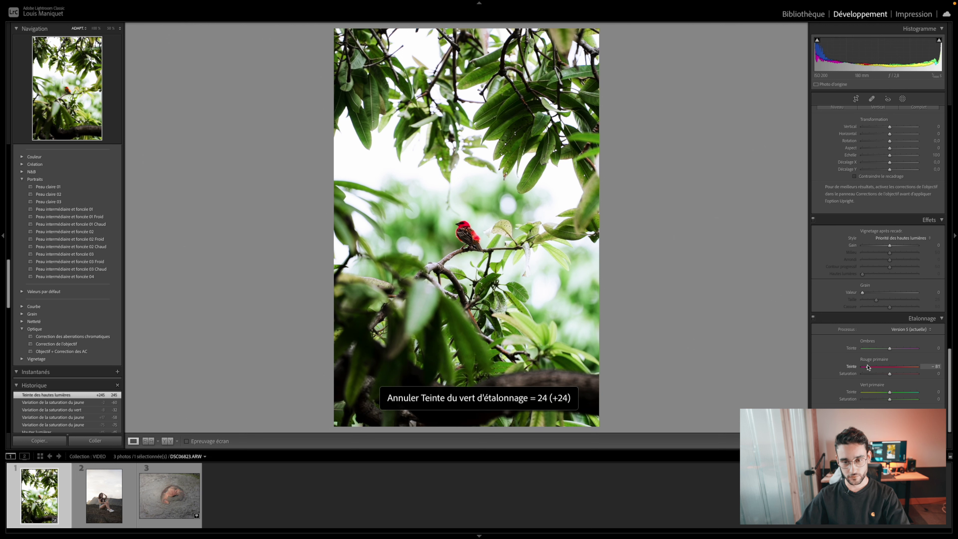
{"action": "key", "text": "ctrl+z"}
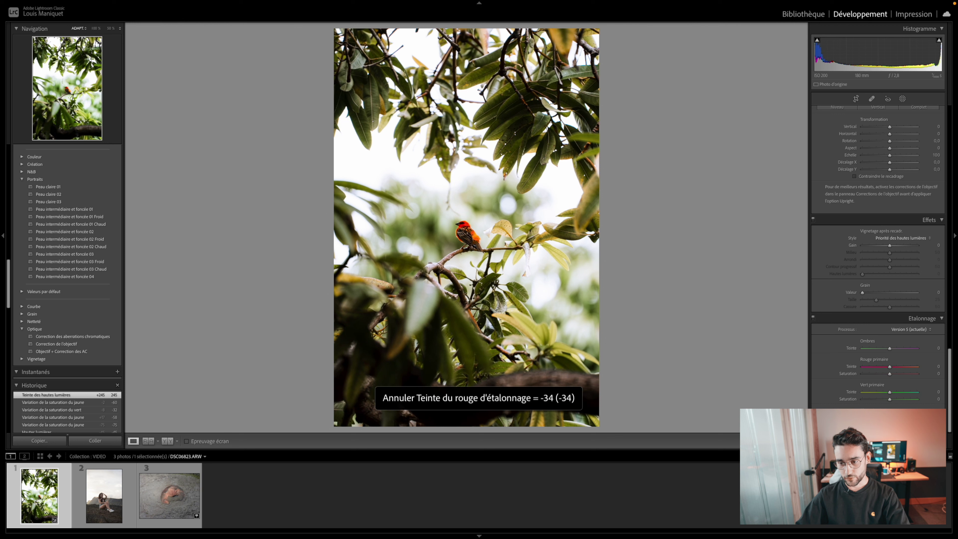
Set the calibration's blue primary hue to -21 and green primary hue to +20, undoing a trial red primary hue of -14.
{"action": "mouse_move", "coordinate": [883, 417]}
{"action": "left_mouse_down"}
{"action": "mouse_move", "coordinate": [862, 417]}
{"action": "mouse_move", "coordinate": [877, 418]}
{"action": "left_mouse_up"}
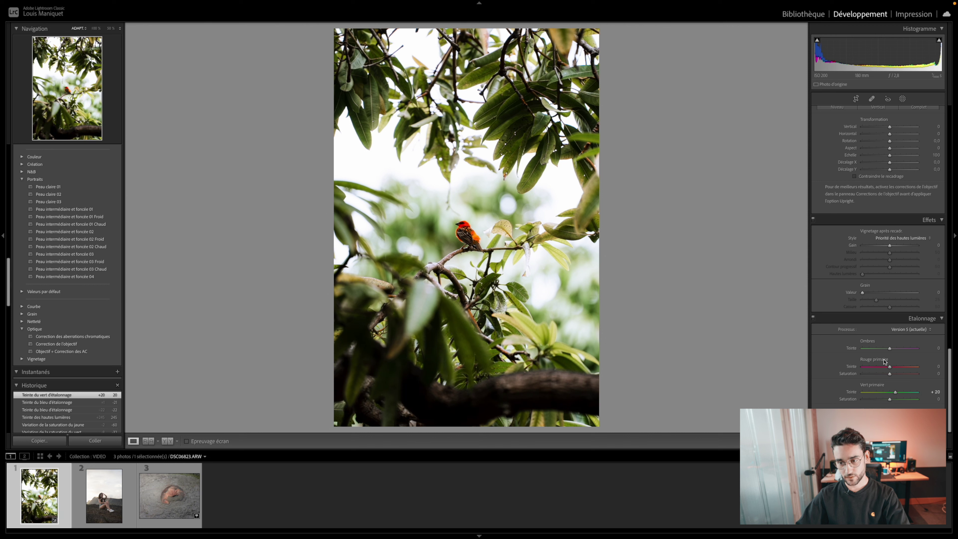
{"action": "mouse_move", "coordinate": [890, 367]}
{"action": "left_mouse_down"}
{"action": "mouse_move", "coordinate": [866, 367]}
{"action": "mouse_move", "coordinate": [900, 367]}
{"action": "mouse_move", "coordinate": [865, 366]}
{"action": "mouse_move", "coordinate": [885, 366]}
{"action": "left_mouse_up"}
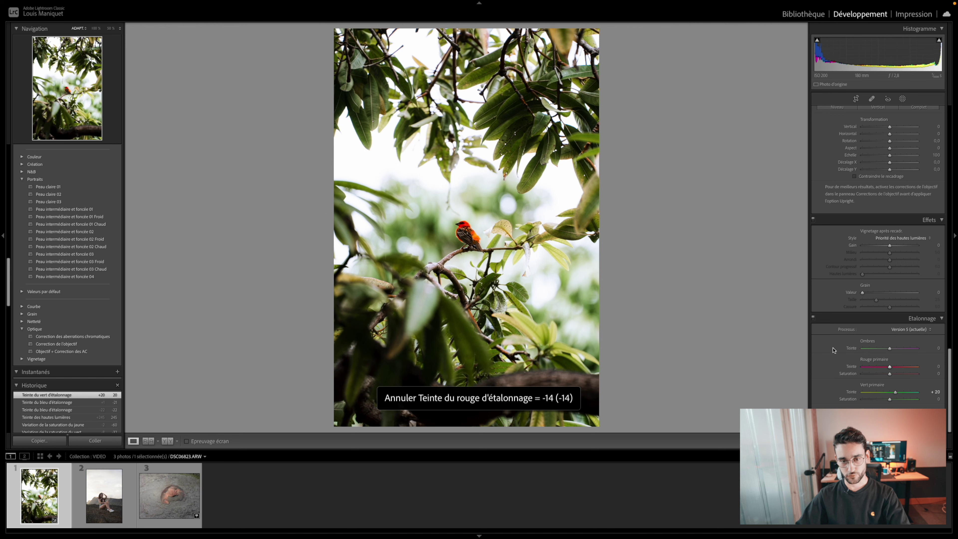
{"action": "left_click", "coordinate": [514, 215]}
{"action": "left_click", "coordinate": [513, 216]}
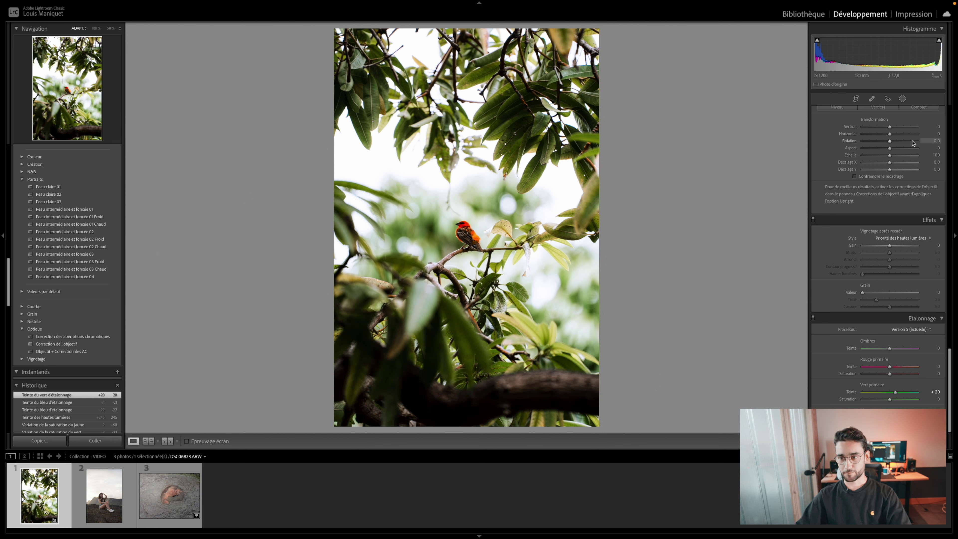
{"action": "left_click", "coordinate": [902, 99]}
{"action": "left_click", "coordinate": [902, 99]}
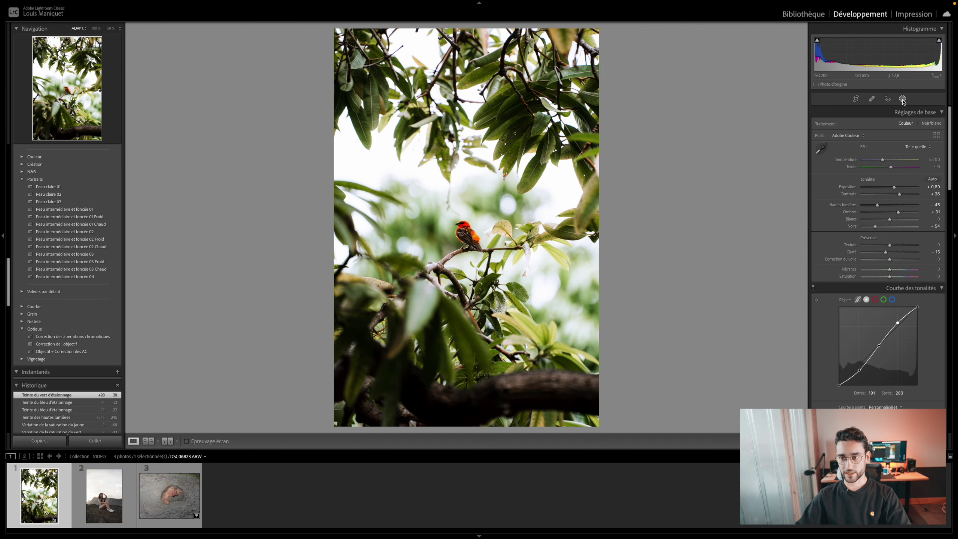
{"action": "left_click", "coordinate": [903, 99]}
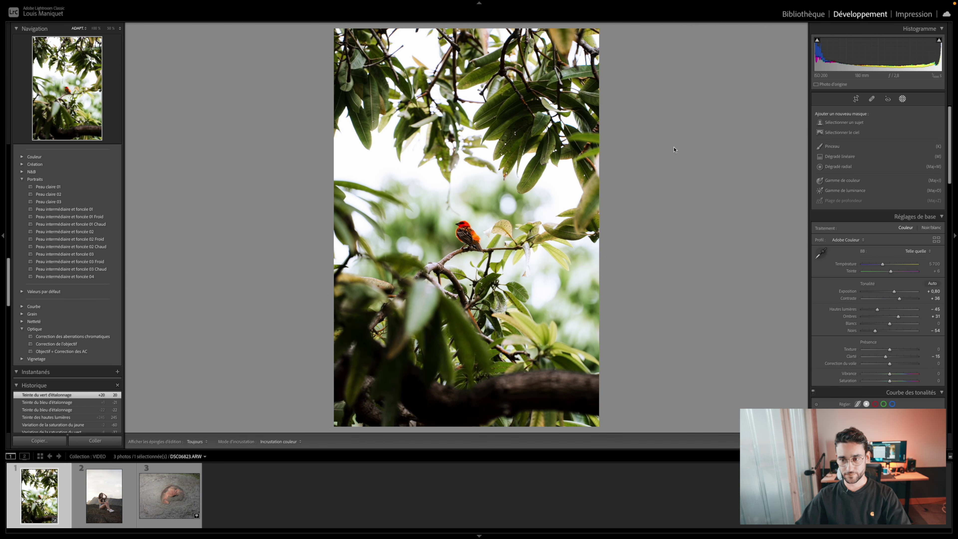
{"action": "left_click", "coordinate": [838, 166]}
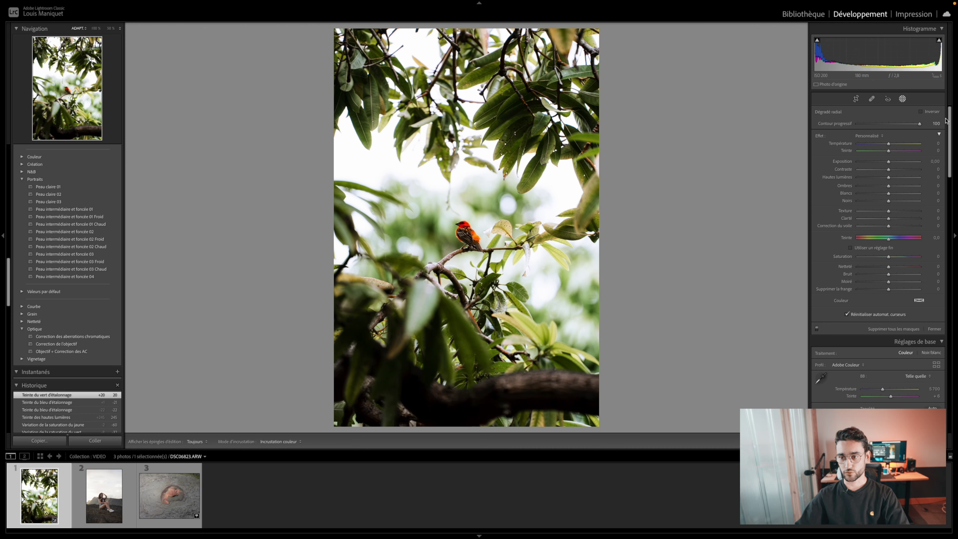
{"action": "left_click", "coordinate": [903, 99]}
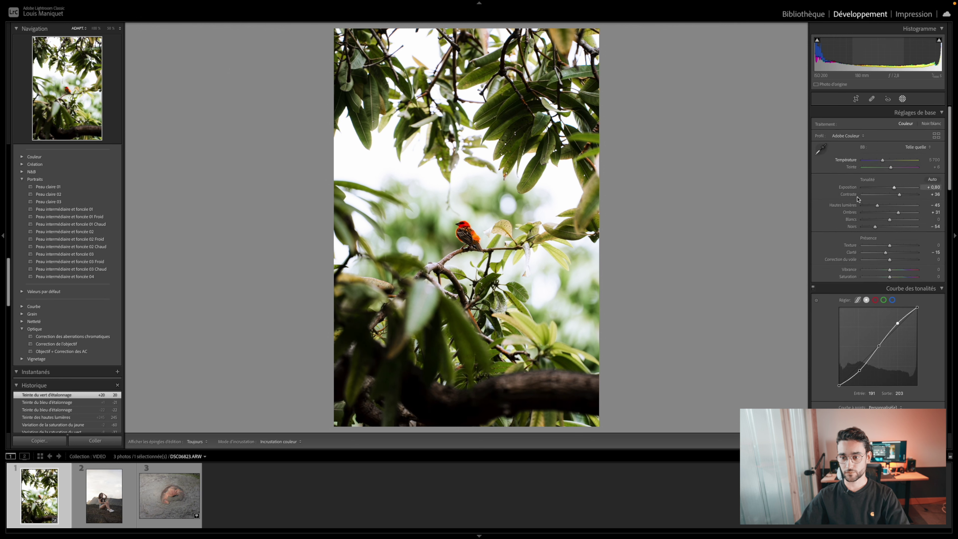
Draw a large radial gradient mask over the photo's upper-left foliage, raise its exposure to 1.51, and enlarge it down past the branch.
{"action": "left_click", "coordinate": [903, 98]}
{"action": "left_click", "coordinate": [843, 166]}
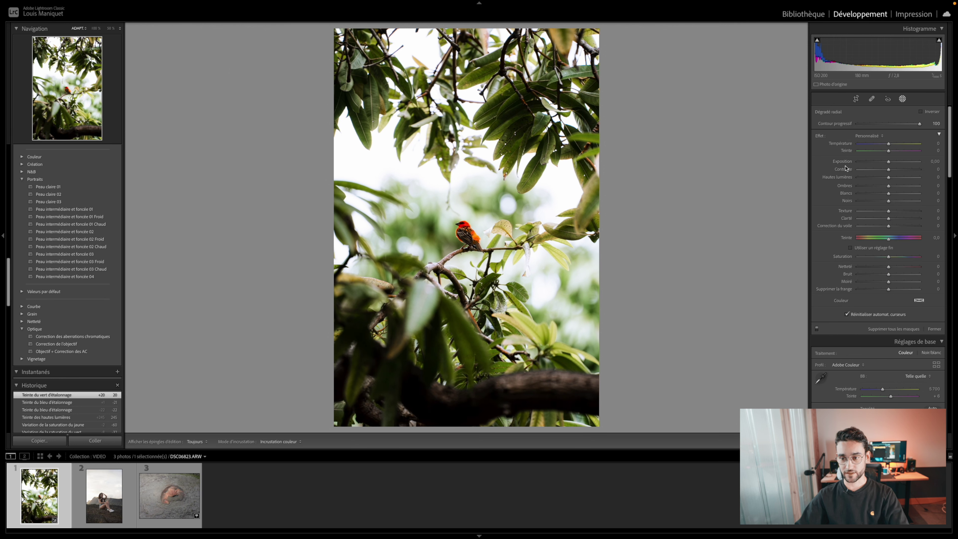
{"action": "mouse_move", "coordinate": [420, 193]}
{"action": "left_mouse_down"}
{"action": "mouse_move", "coordinate": [317, 119]}
{"action": "mouse_move", "coordinate": [267, 53]}
{"action": "mouse_move", "coordinate": [381, 166]}
{"action": "left_mouse_up"}
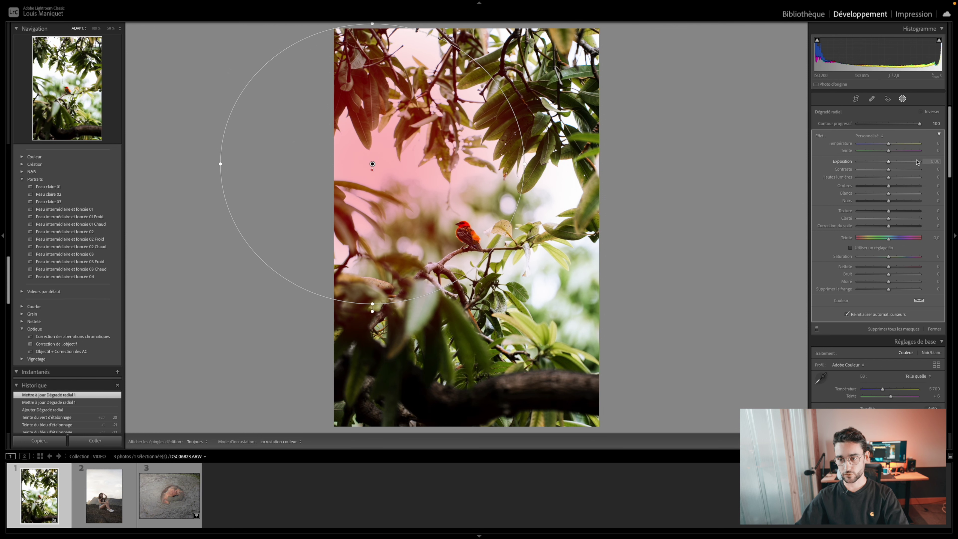
{"action": "left_click_drag", "start_coordinate": [889, 164], "coordinate": [900, 164]}
{"action": "left_click_drag", "start_coordinate": [404, 181], "coordinate": [396, 186]}
{"action": "left_click_drag", "start_coordinate": [365, 308], "coordinate": [359, 332]}
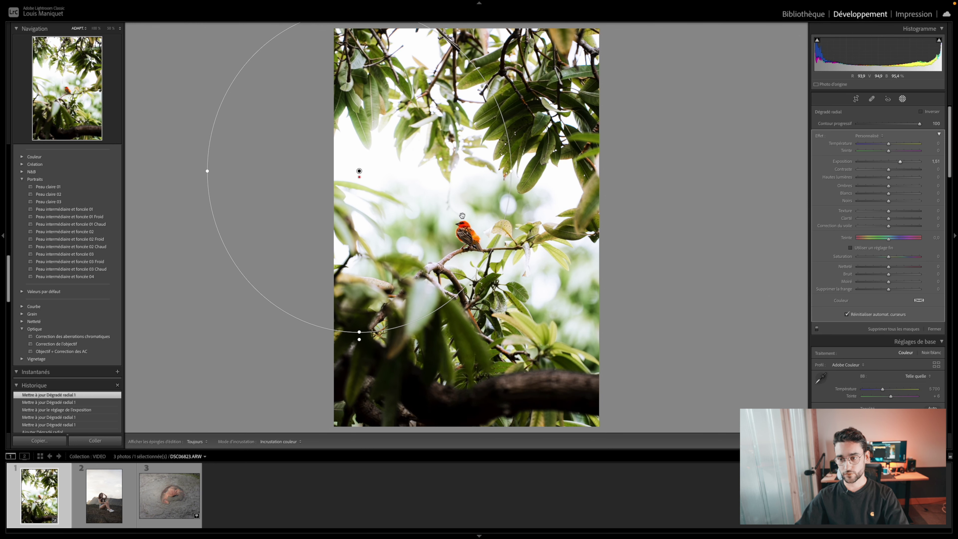
Set the upper-left radial mask's exposure to 1.88 and temperature to 52, and check its coverage.
{"action": "left_click_drag", "start_coordinate": [900, 162], "coordinate": [905, 164]}
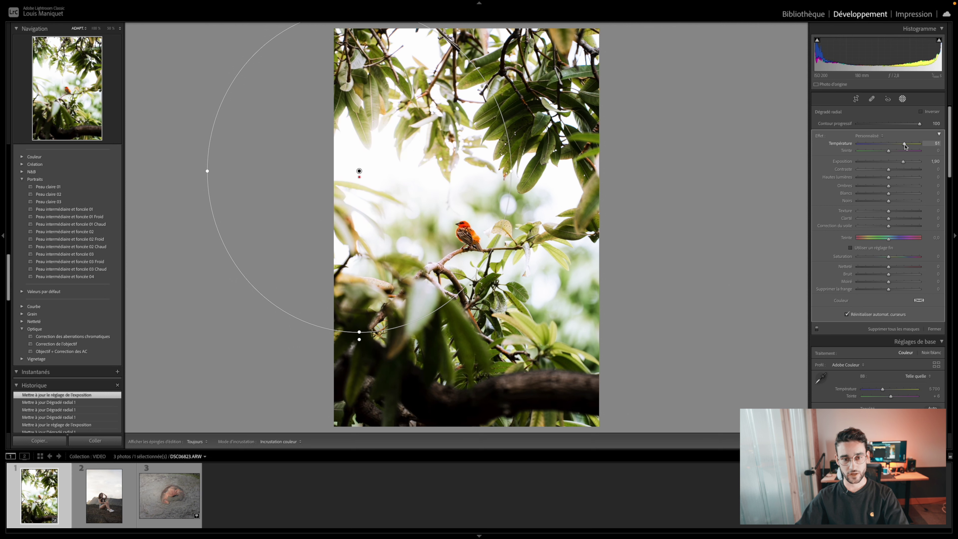
{"action": "left_click_drag", "start_coordinate": [900, 146], "coordinate": [905, 146]}
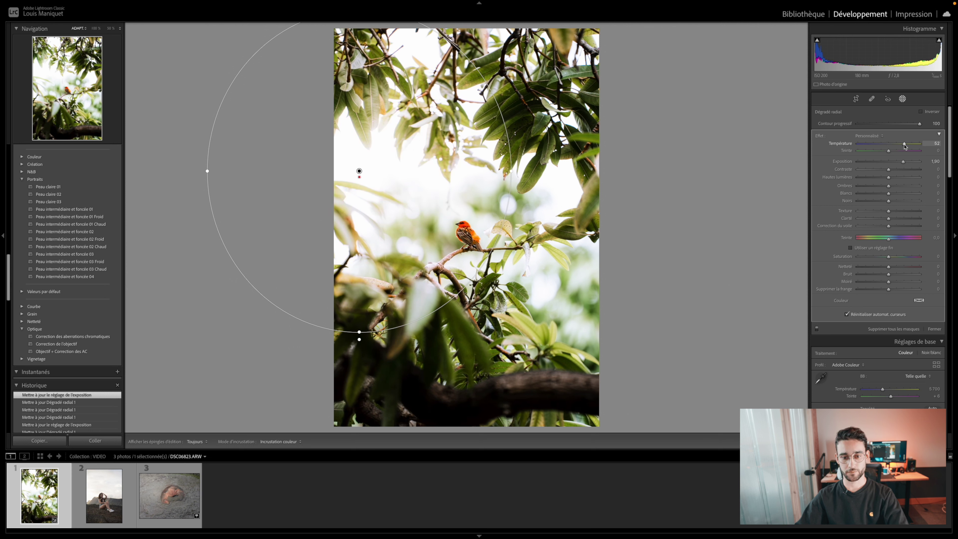
{"action": "key", "text": "shift+m"}
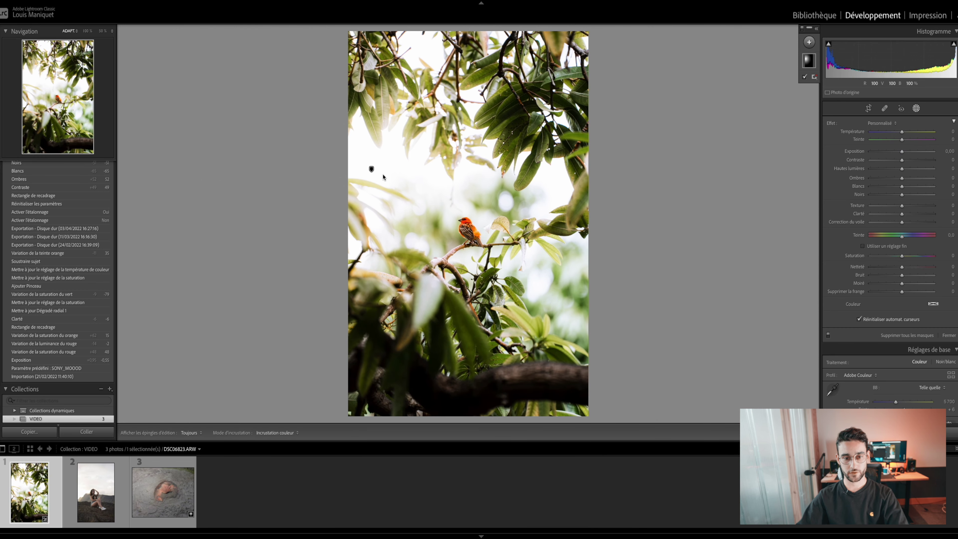
{"action": "left_click", "coordinate": [371, 169]}
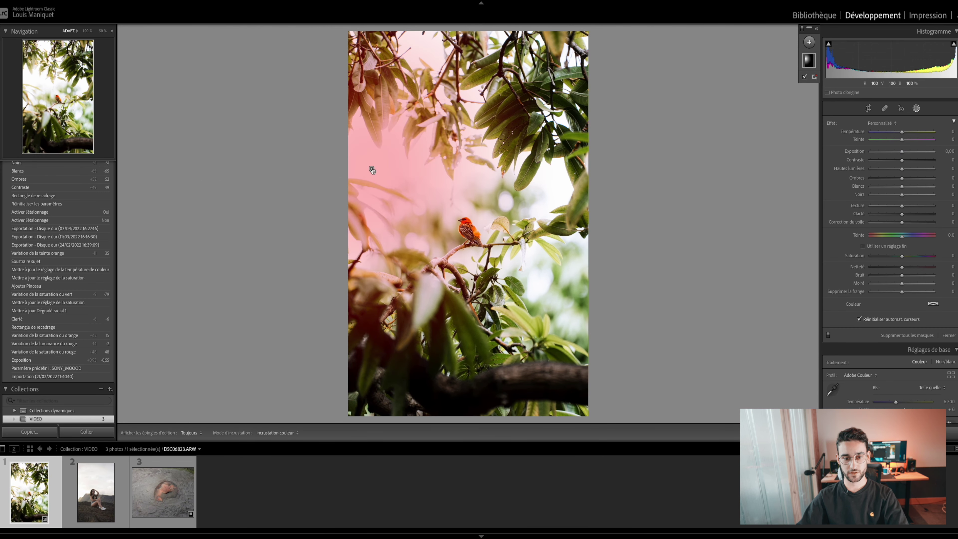
{"action": "left_click", "coordinate": [917, 108]}
{"action": "left_click", "coordinate": [916, 108]}
Add a second radial gradient mask centred on the bird, inverted to affect the surroundings, with exposure at -2.27.
{"action": "left_click", "coordinate": [809, 42]}
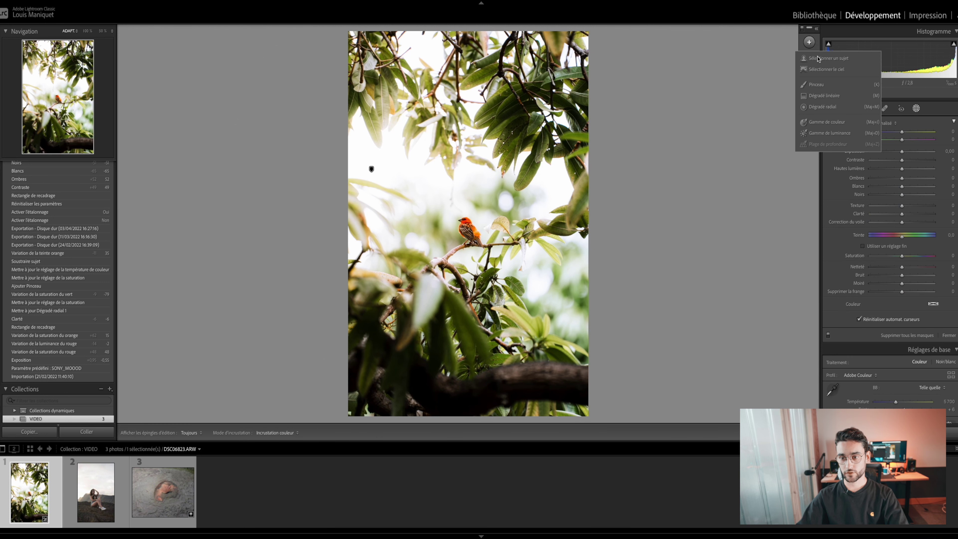
{"action": "left_click", "coordinate": [838, 107]}
{"action": "left_click_drag", "start_coordinate": [457, 223], "coordinate": [276, 42]}
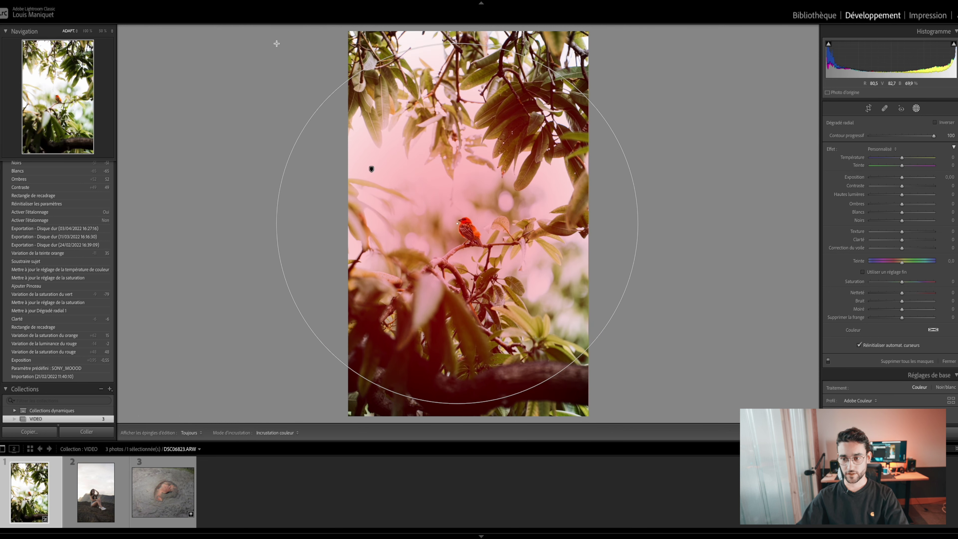
{"action": "left_click_drag", "start_coordinate": [902, 177], "coordinate": [884, 178]}
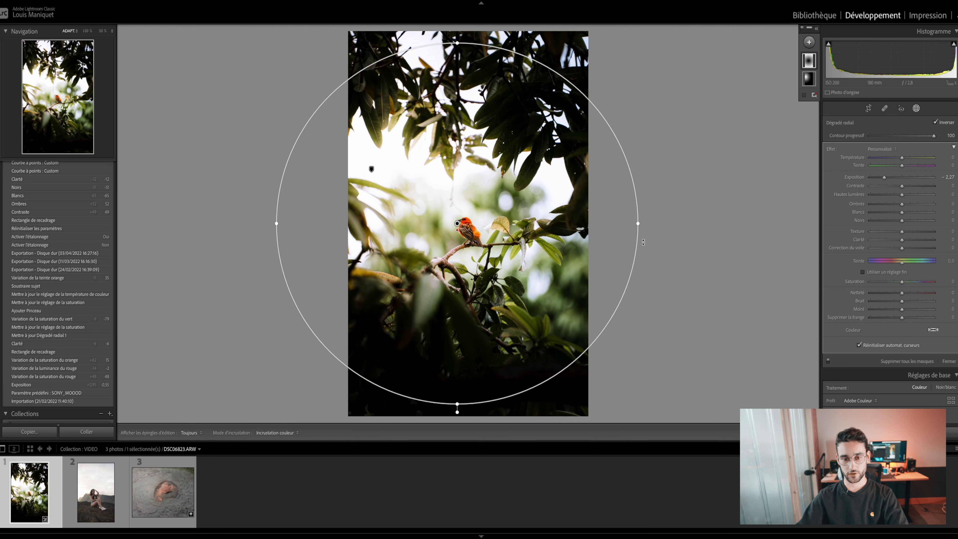
Make the inverted radial mask taller, recentre it just left of the bird, set its exposure to -0.58, and close masking.
{"action": "left_click_drag", "start_coordinate": [506, 225], "coordinate": [518, 204]}
{"action": "left_click_drag", "start_coordinate": [884, 177], "coordinate": [897, 179]}
{"action": "left_click_drag", "start_coordinate": [469, 382], "coordinate": [464, 352]}
{"action": "left_click_drag", "start_coordinate": [494, 196], "coordinate": [482, 290]}
{"action": "left_click_drag", "start_coordinate": [497, 227], "coordinate": [467, 249]}
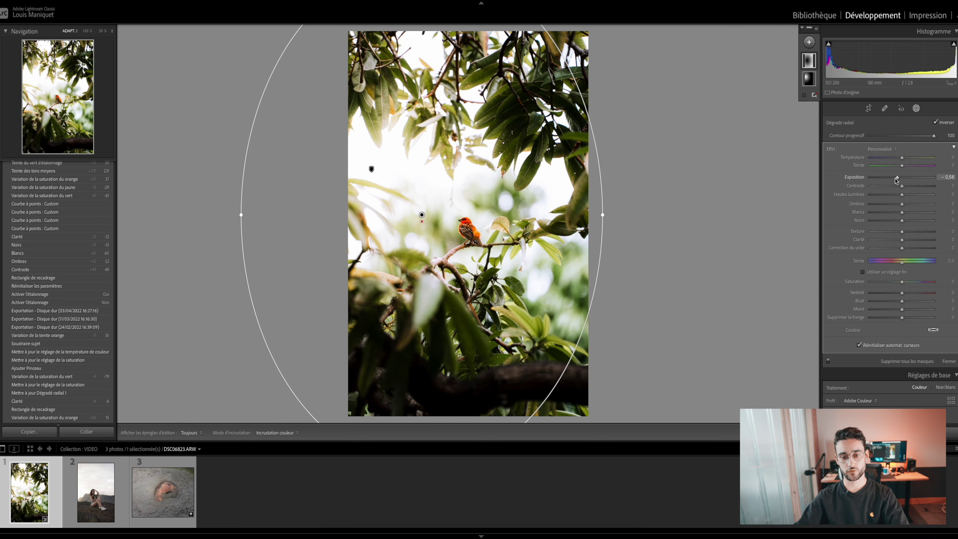
{"action": "key", "text": "shift+w"}
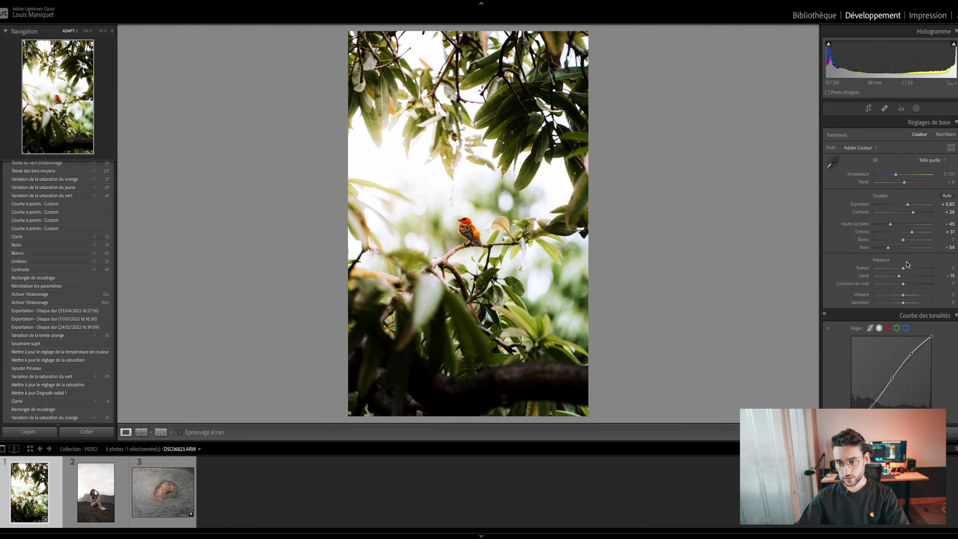
Set the basic shadows to +73 and the overall exposure to +0.40.
{"action": "left_click", "coordinate": [920, 232]}
{"action": "left_click_drag", "start_coordinate": [920, 233], "coordinate": [924, 233]}
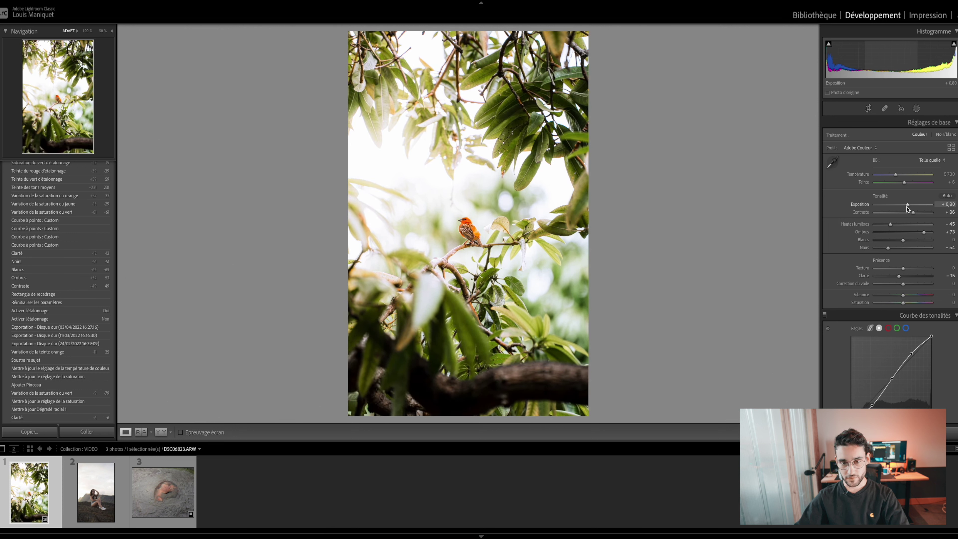
{"action": "left_click_drag", "start_coordinate": [907, 207], "coordinate": [905, 206]}
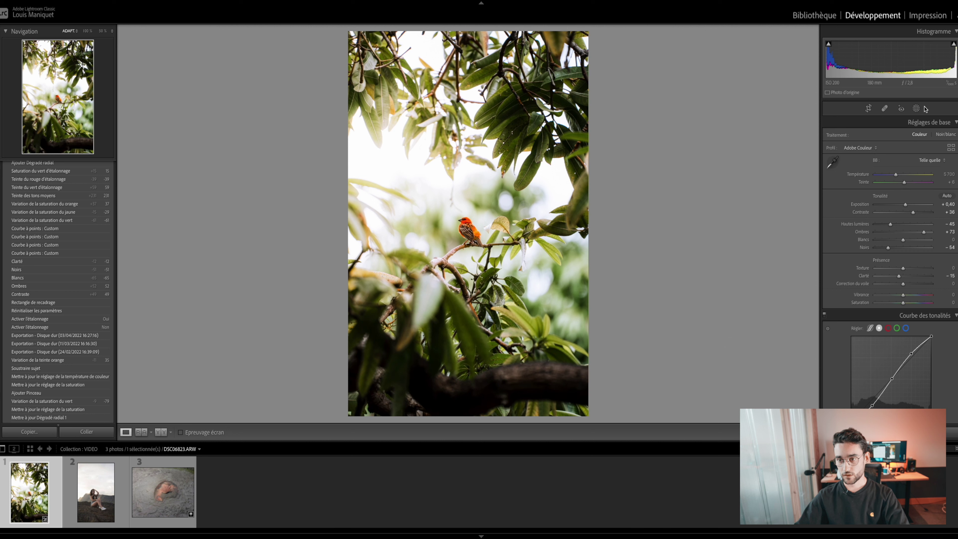
Add a diagonal linear gradient mask over the lower-right corner with exposure -0.57, and shift it slightly toward the bird.
{"action": "left_click", "coordinate": [916, 108]}
{"action": "left_click", "coordinate": [809, 41]}
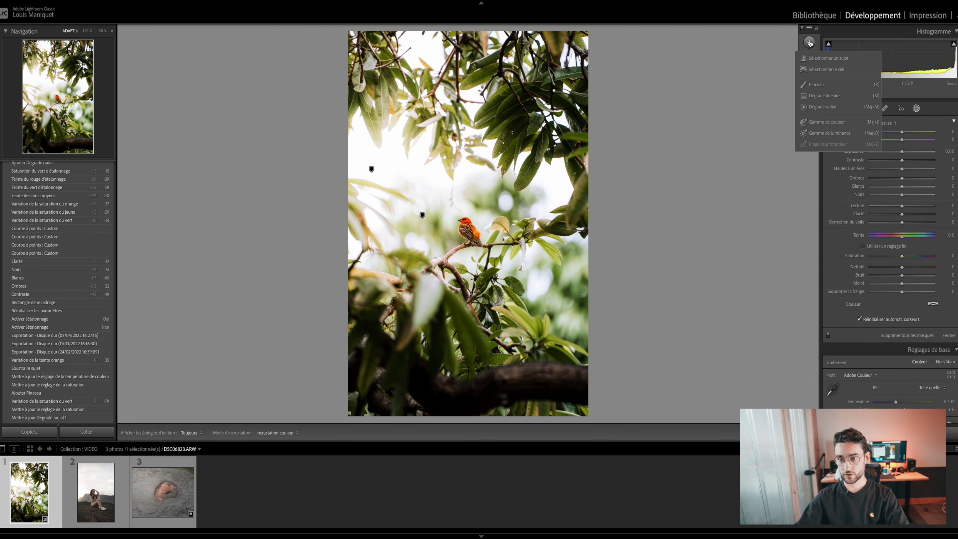
{"action": "left_click", "coordinate": [836, 97]}
{"action": "left_click_drag", "start_coordinate": [561, 374], "coordinate": [500, 278]}
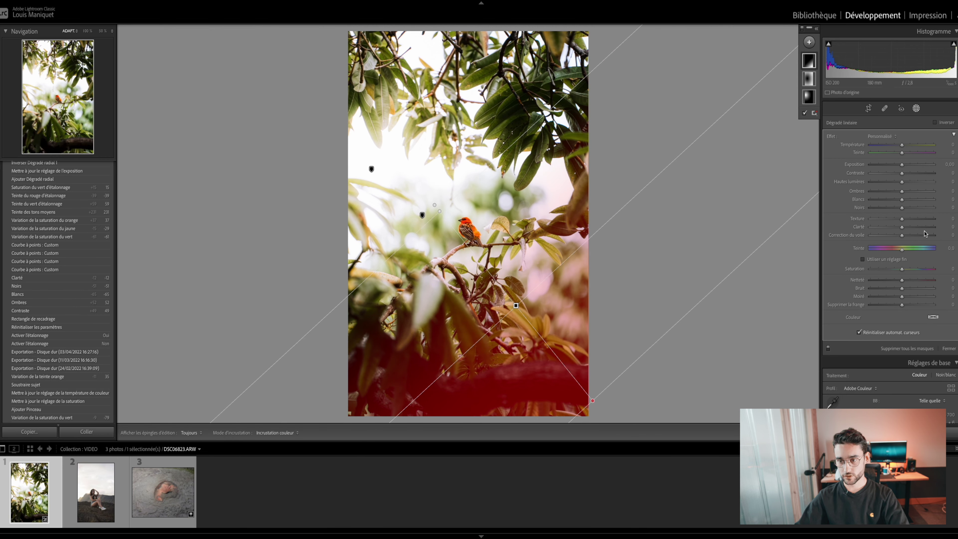
{"action": "left_click_drag", "start_coordinate": [894, 166], "coordinate": [897, 146]}
{"action": "left_click_drag", "start_coordinate": [516, 306], "coordinate": [513, 296]}
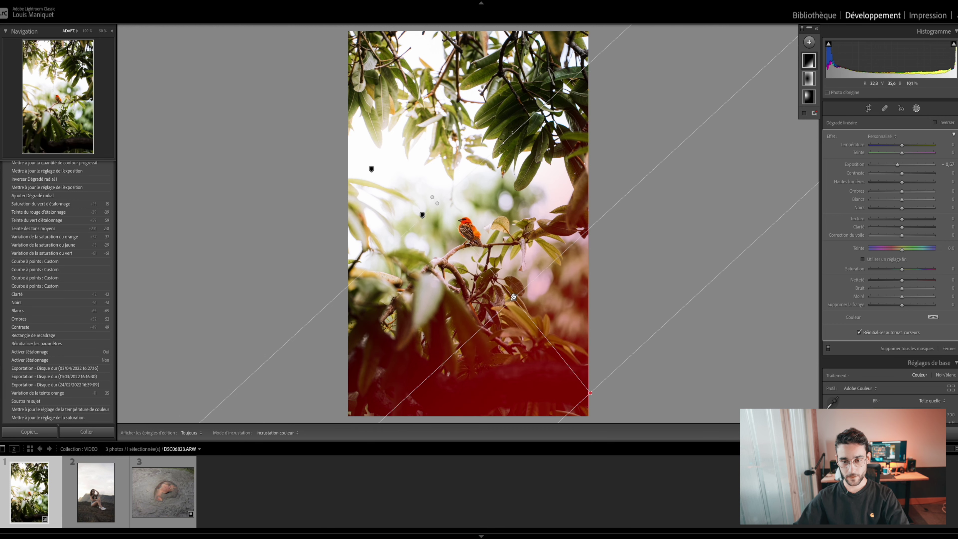
{"action": "key", "text": "Escape"}
Add a diagonal linear gradient mask from the upper-left corner with exposure 0.32, move it toward the bird, and close masking.
{"action": "left_click", "coordinate": [916, 109]}
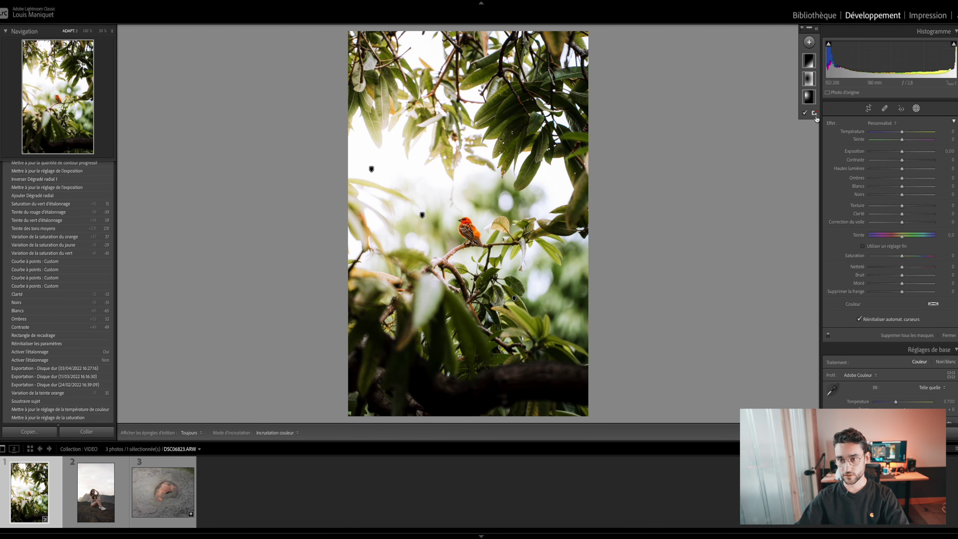
{"action": "left_click", "coordinate": [810, 43]}
{"action": "left_click", "coordinate": [824, 95]}
{"action": "left_click_drag", "start_coordinate": [321, 94], "coordinate": [521, 278]}
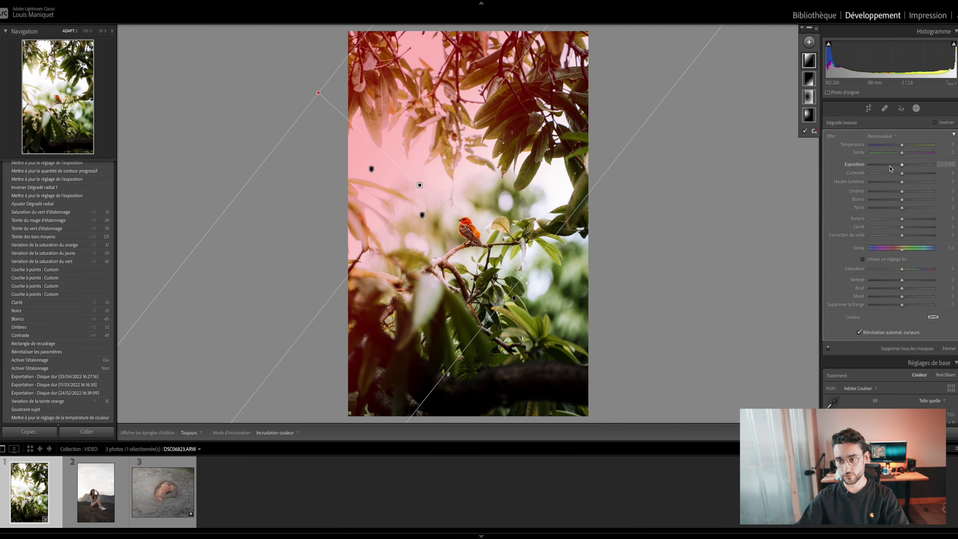
{"action": "left_click", "coordinate": [905, 165]}
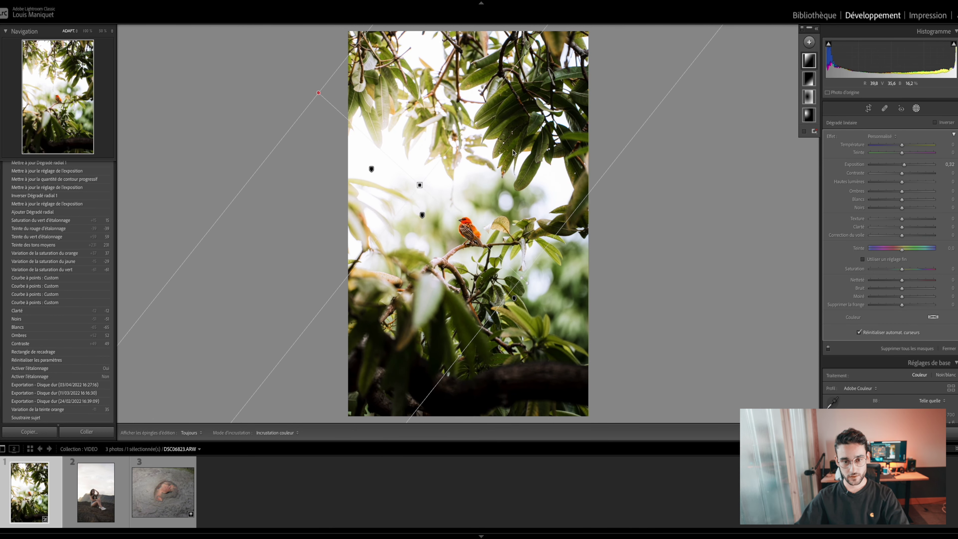
{"action": "left_click_drag", "start_coordinate": [416, 184], "coordinate": [439, 218]}
{"action": "key", "text": "m"}
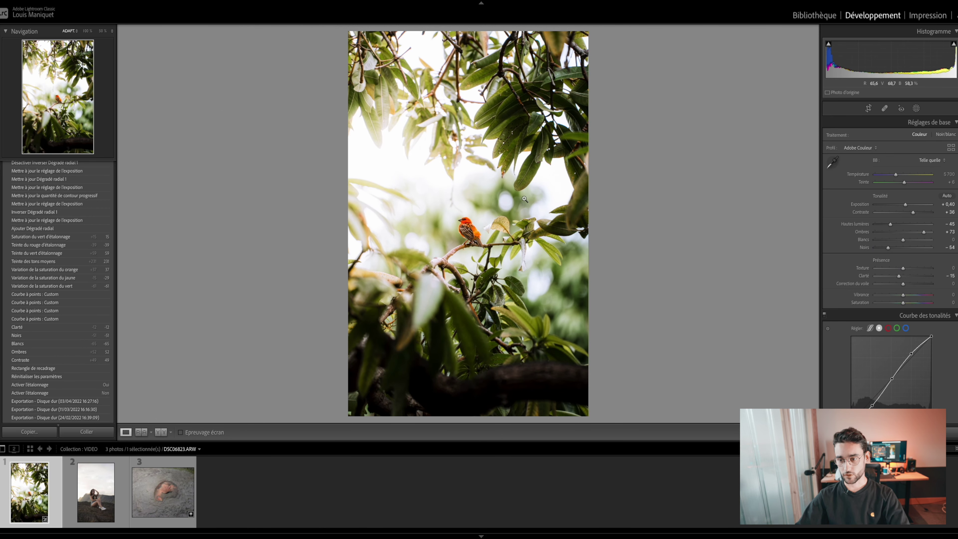
Try shifting the HSL hue of the yellows to +78 and the greens to +49 by targeting a leaf near the bird.
{"action": "scroll", "coordinate": [841, 240], "scroll_direction": "down", "scroll_amount": 5}
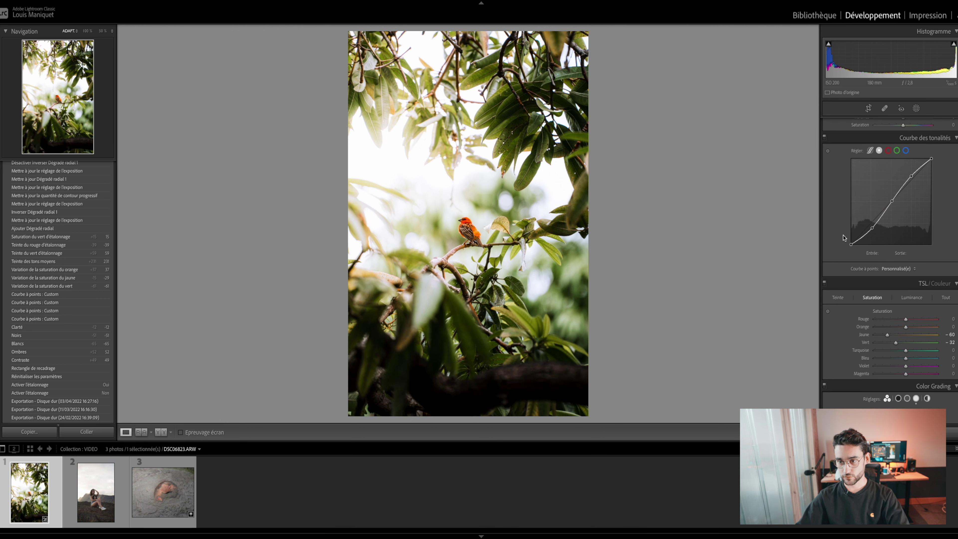
{"action": "scroll", "coordinate": [846, 231], "scroll_direction": "down", "scroll_amount": 3}
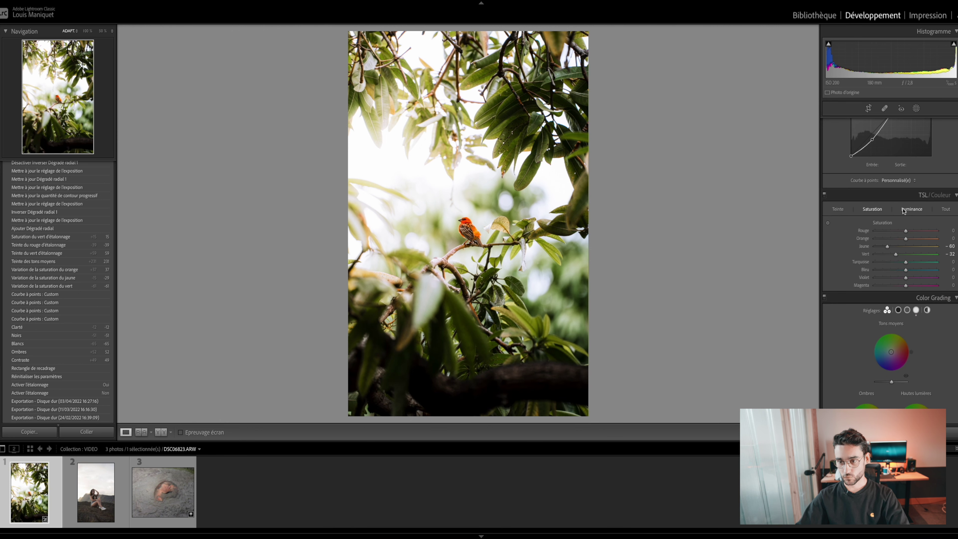
{"action": "left_click", "coordinate": [839, 209]}
{"action": "left_click", "coordinate": [827, 223]}
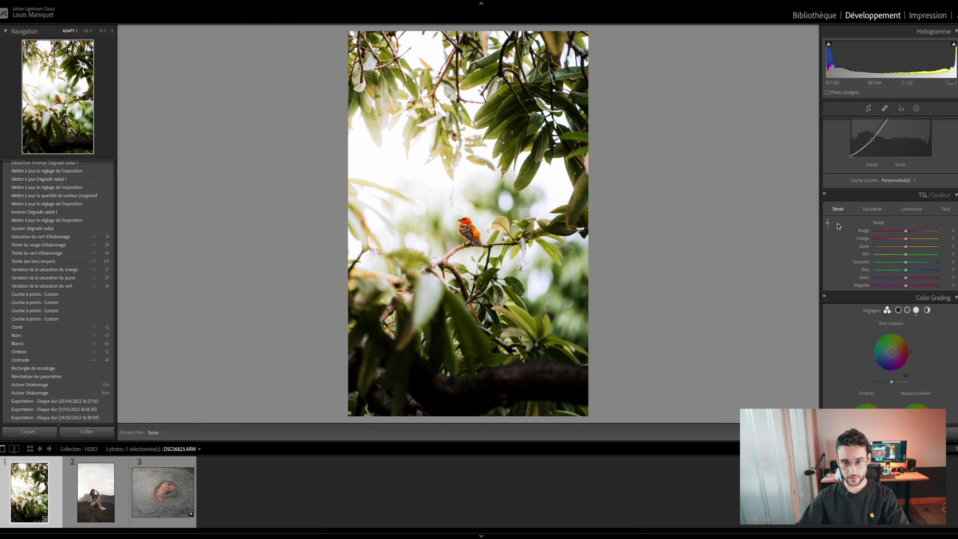
{"action": "left_click", "coordinate": [483, 246]}
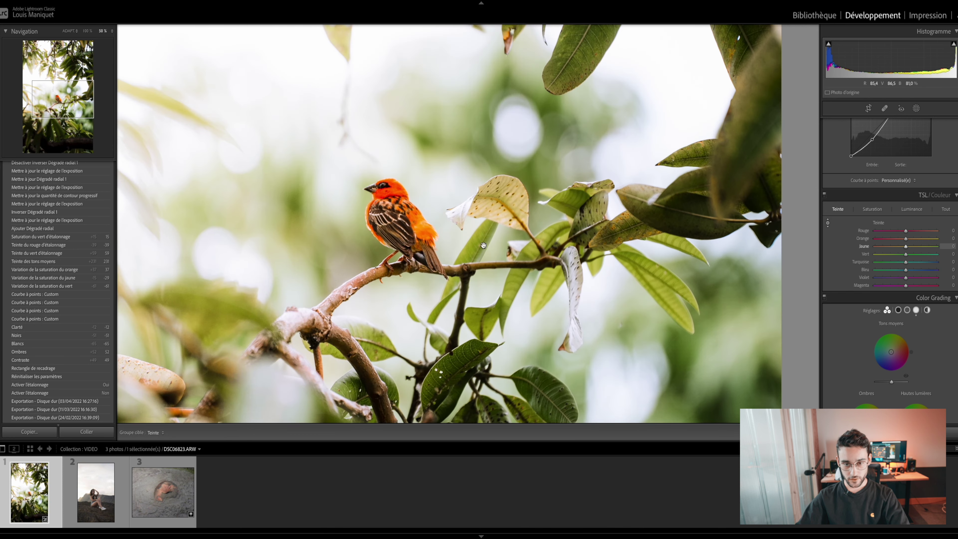
{"action": "mouse_move", "coordinate": [484, 245]}
{"action": "left_mouse_down"}
{"action": "mouse_move", "coordinate": [483, 287]}
{"action": "mouse_move", "coordinate": [473, 250]}
{"action": "left_mouse_up"}
{"action": "key", "text": "Escape"}
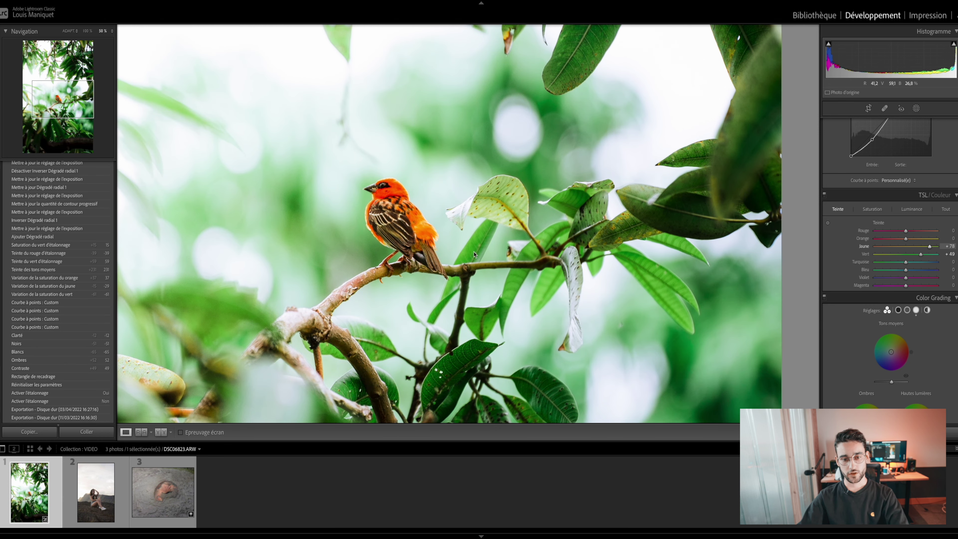
{"action": "left_click", "coordinate": [474, 254]}
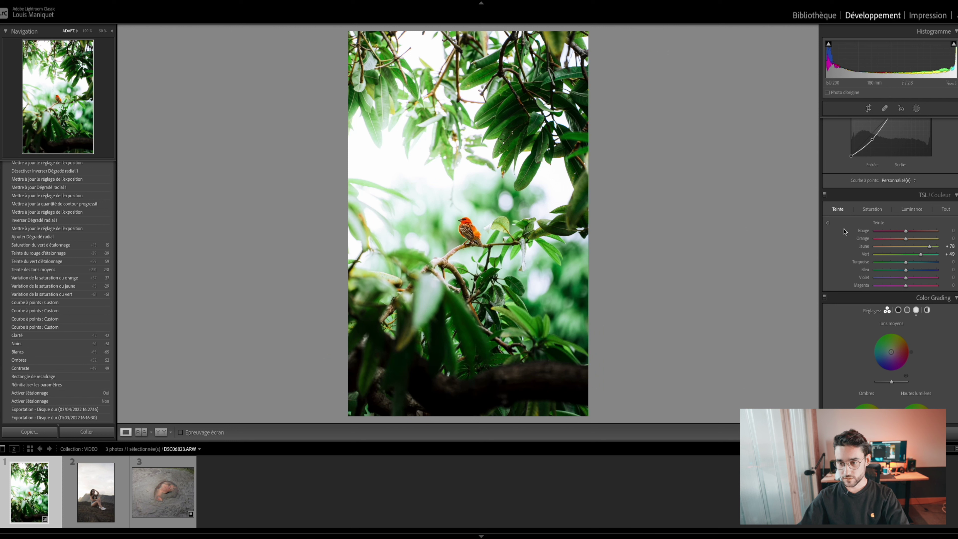
Set the HSL hue of the yellows to +22, bring the greens' hue close to neutral, and check the bird.
{"action": "left_click_drag", "start_coordinate": [904, 256], "coordinate": [908, 254]}
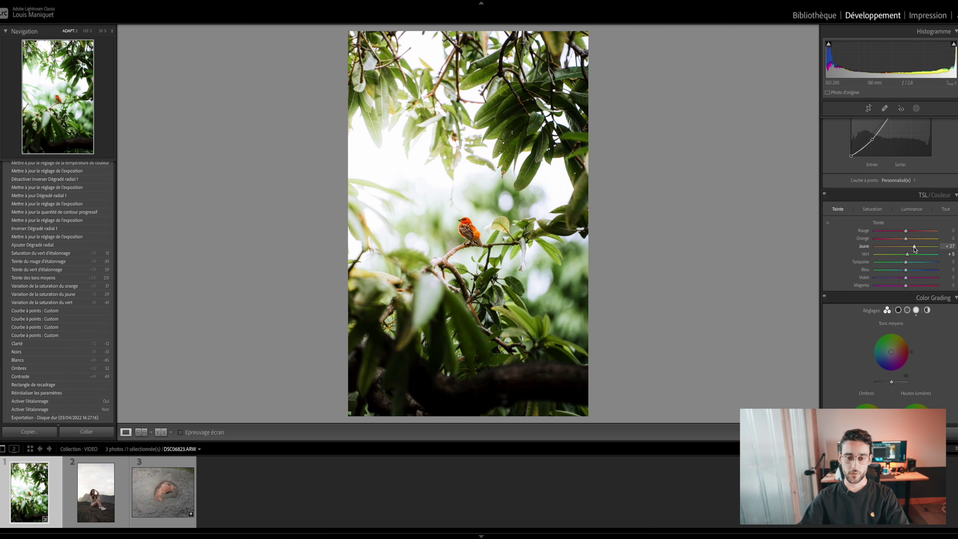
{"action": "left_click_drag", "start_coordinate": [912, 248], "coordinate": [912, 248]}
{"action": "left_click", "coordinate": [469, 226]}
{"action": "left_click", "coordinate": [469, 226]}
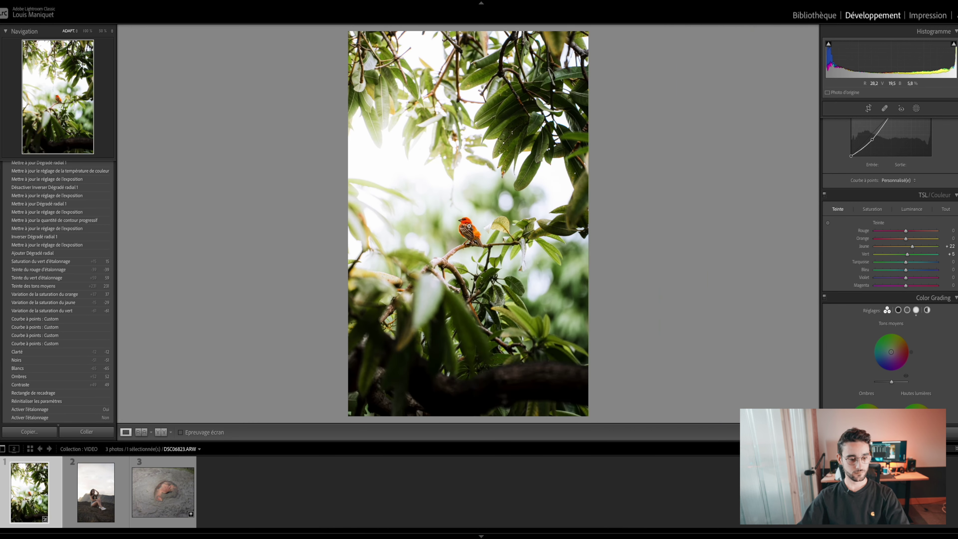
Open the second photo, of the woman sitting on the rocks, and inspect her up close.
{"action": "left_click", "coordinate": [99, 497]}
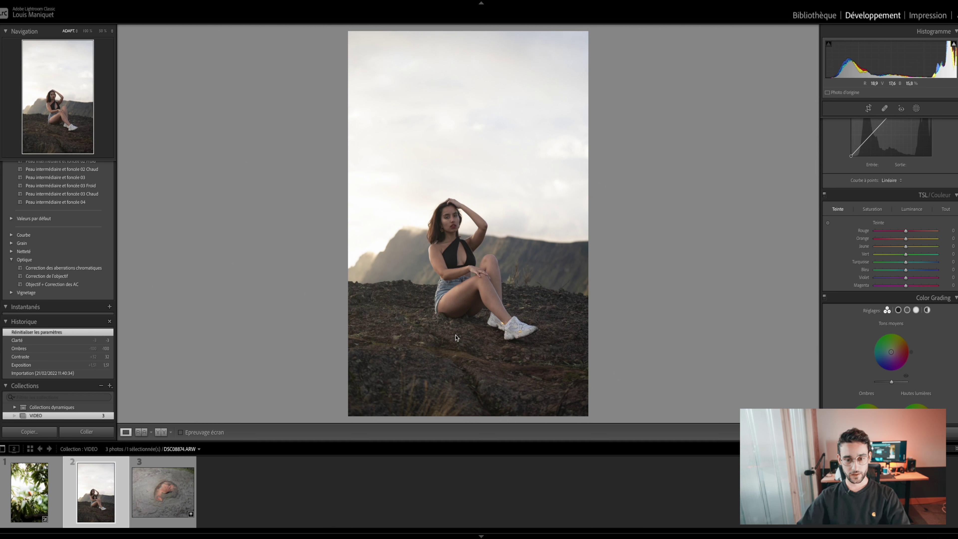
{"action": "left_click", "coordinate": [434, 213]}
{"action": "left_click_drag", "start_coordinate": [466, 220], "coordinate": [440, 188]}
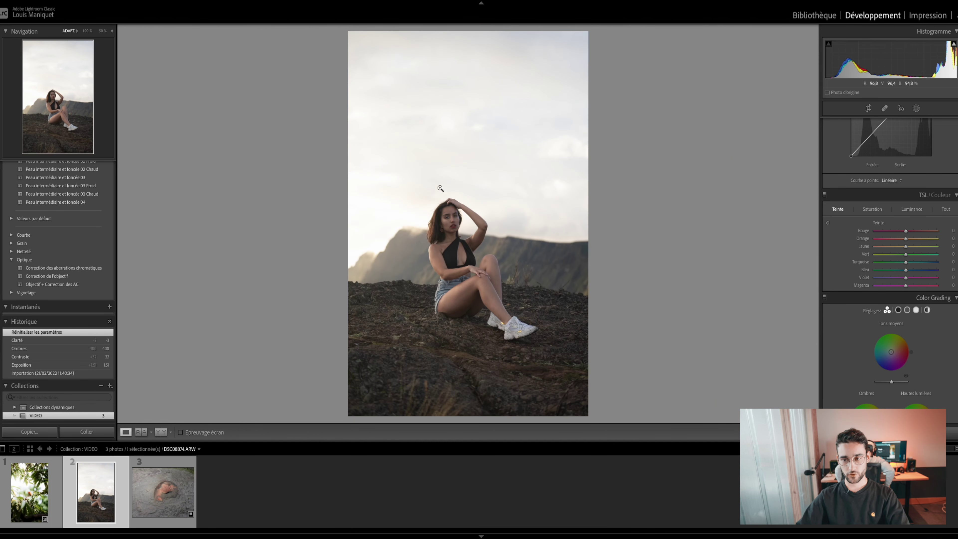
Set the portrait's exposure to +0.85, contrast to +56, shadows to -18 and highlights to +59.
{"action": "scroll", "coordinate": [905, 208], "scroll_direction": "up", "scroll_amount": 5}
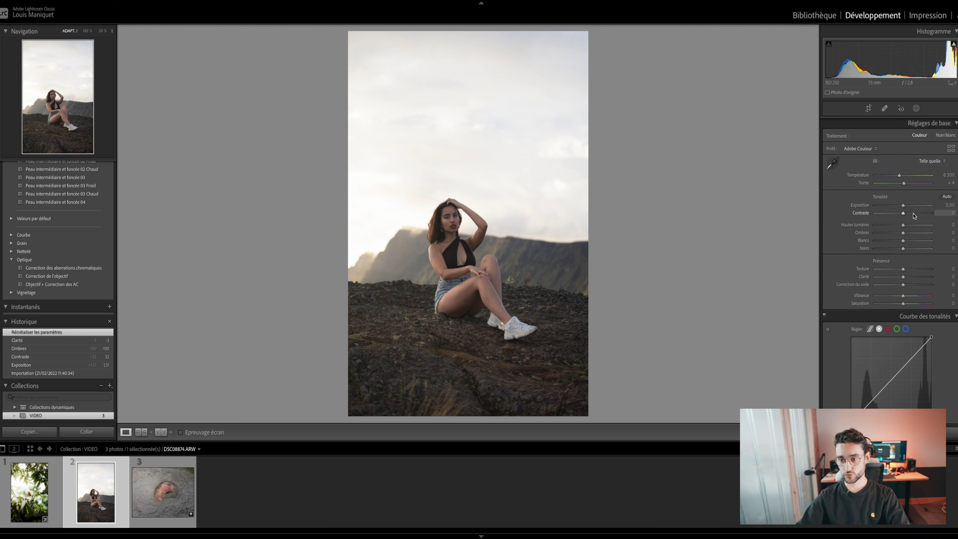
{"action": "mouse_move", "coordinate": [903, 207]}
{"action": "left_mouse_down"}
{"action": "mouse_move", "coordinate": [919, 214]}
{"action": "mouse_move", "coordinate": [909, 207]}
{"action": "left_mouse_up"}
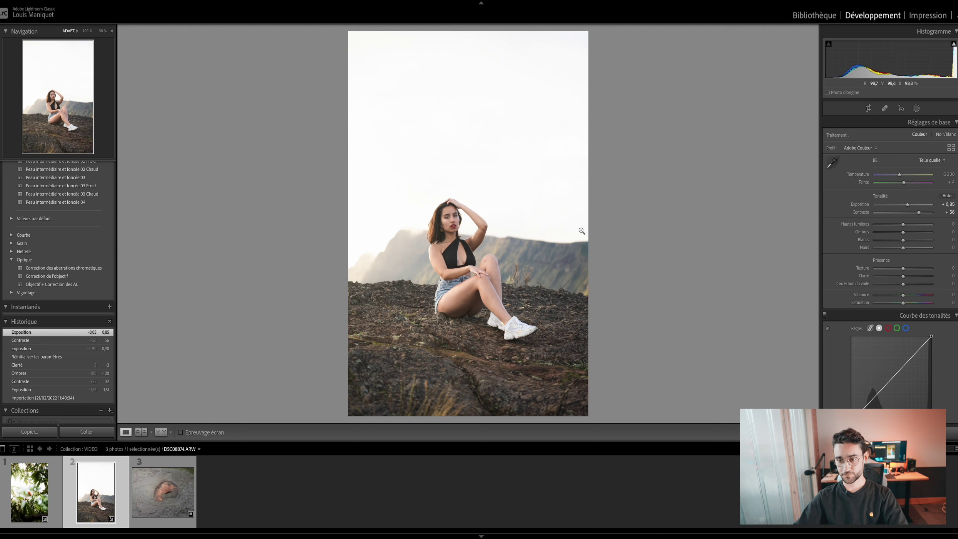
{"action": "left_click_drag", "start_coordinate": [903, 233], "coordinate": [919, 226]}
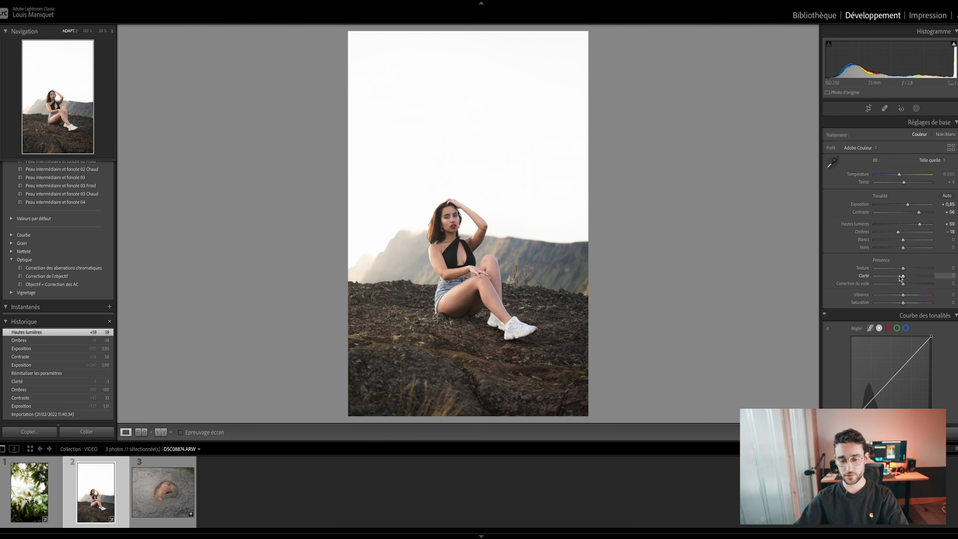
Soften the portrait with clarity -25, checking the woman's skin up close, and raise the whites to +38.
{"action": "left_click_drag", "start_coordinate": [897, 278], "coordinate": [896, 278]}
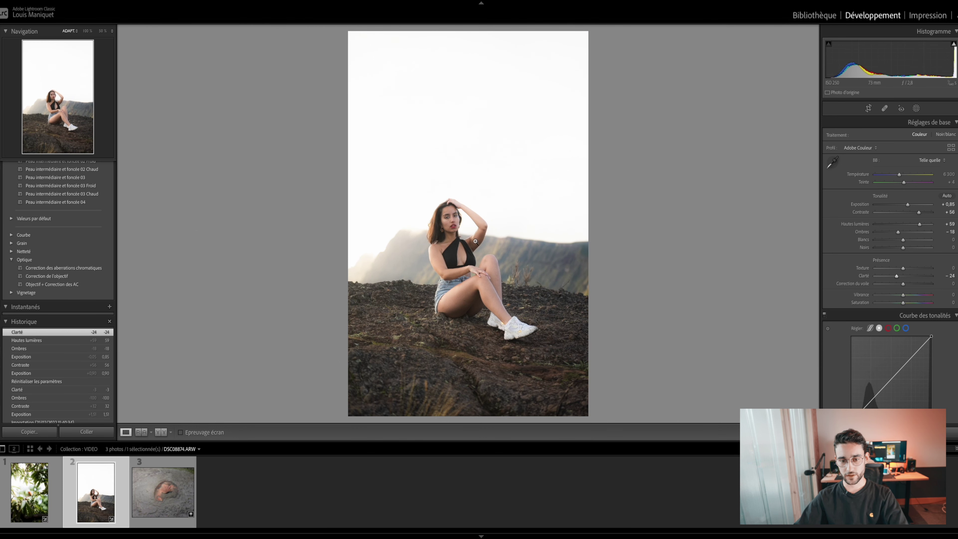
{"action": "left_click", "coordinate": [490, 236]}
{"action": "left_click_drag", "start_coordinate": [491, 235], "coordinate": [670, 299]}
{"action": "left_click_drag", "start_coordinate": [897, 277], "coordinate": [895, 279]}
{"action": "left_click", "coordinate": [588, 263]}
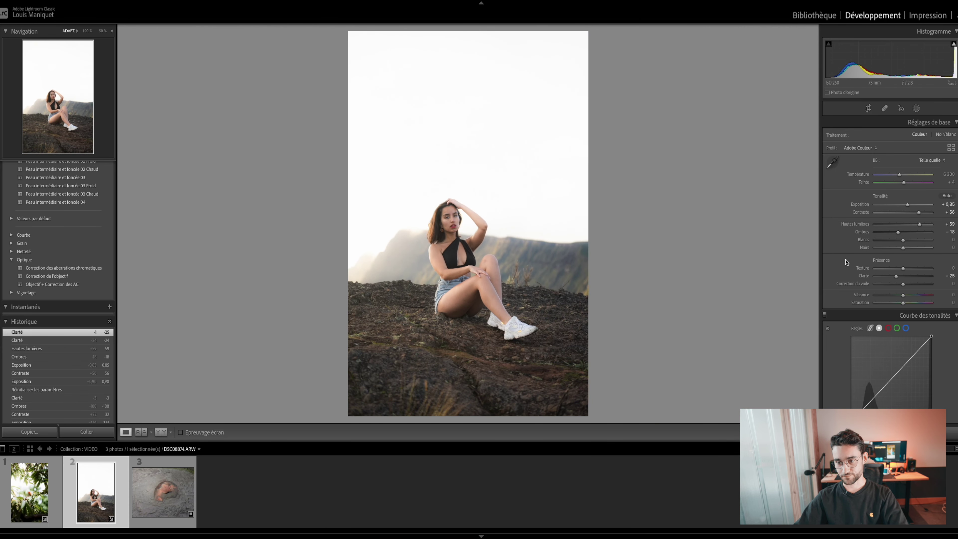
{"action": "left_click_drag", "start_coordinate": [910, 242], "coordinate": [921, 242]}
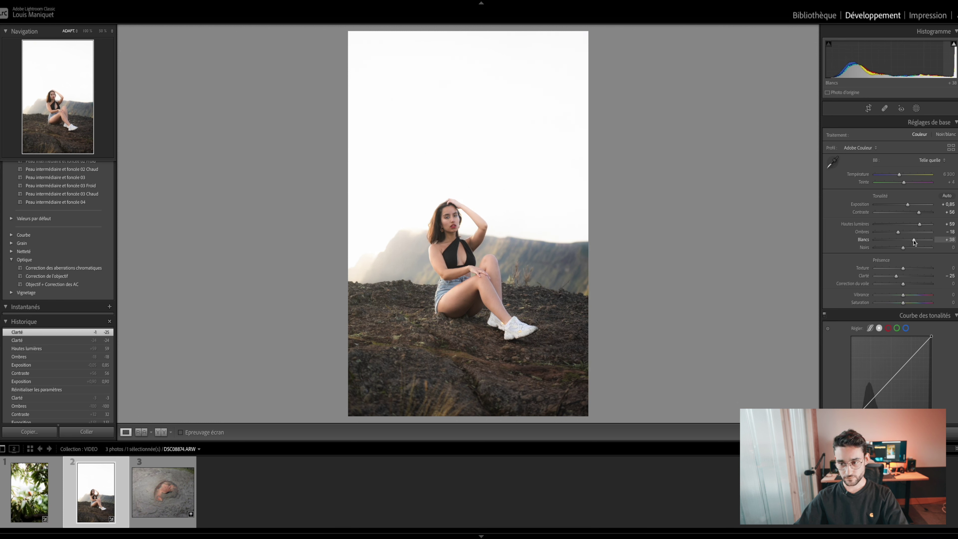
Shape the tone curve into an S with a lifted black point, and compare the portrait with its unedited version.
{"action": "scroll", "coordinate": [845, 262], "scroll_direction": "down", "scroll_amount": 5}
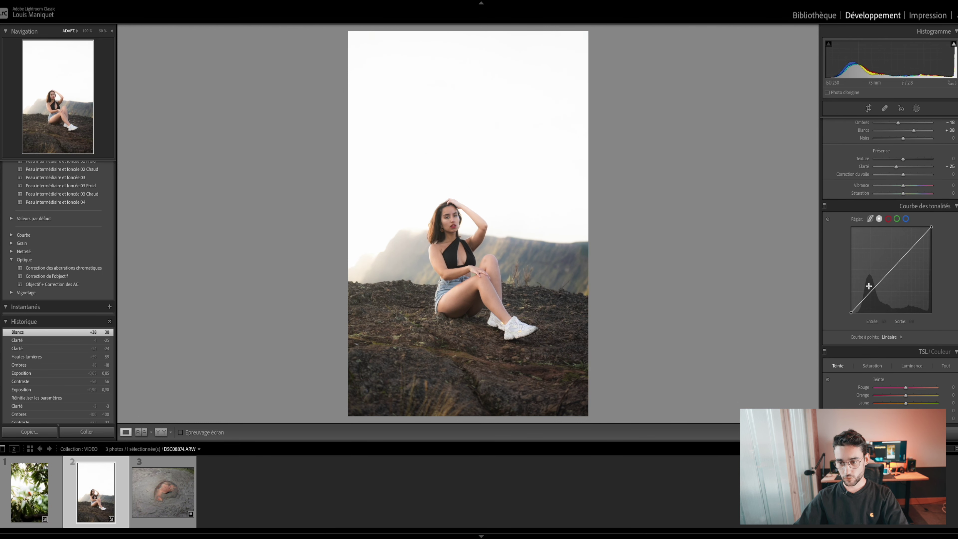
{"action": "left_click_drag", "start_coordinate": [870, 292], "coordinate": [909, 246]}
{"action": "left_click_drag", "start_coordinate": [909, 246], "coordinate": [908, 246]}
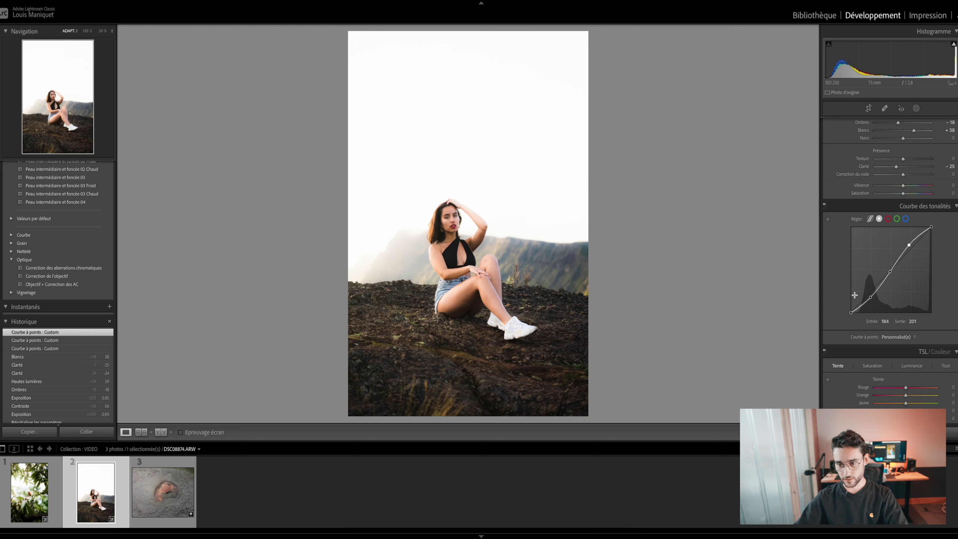
{"action": "left_click_drag", "start_coordinate": [851, 312], "coordinate": [863, 307]}
{"action": "key", "text": "backslash"}
{"action": "key", "text": "backslash"}
{"action": "key", "text": "backslash"}
{"action": "key", "text": "backslash"}
{"action": "key", "text": "backslash"}
{"action": "key", "text": "backslash"}
Fine-tune the HSL orange hue and lower the orange saturation to -21 by targeting the skin on the woman's thigh.
{"action": "scroll", "coordinate": [839, 291], "scroll_direction": "down", "scroll_amount": 6}
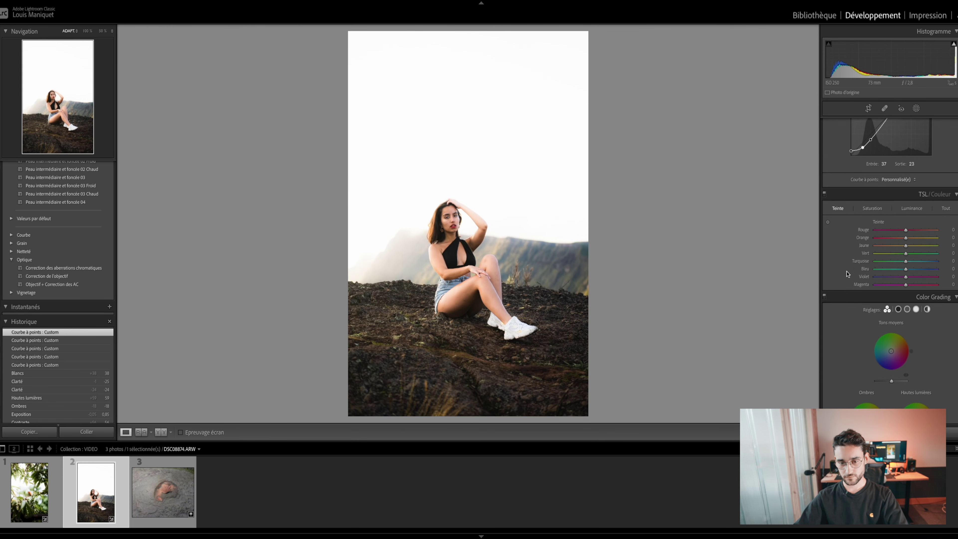
{"action": "scroll", "coordinate": [848, 223], "scroll_direction": "up", "scroll_amount": 1}
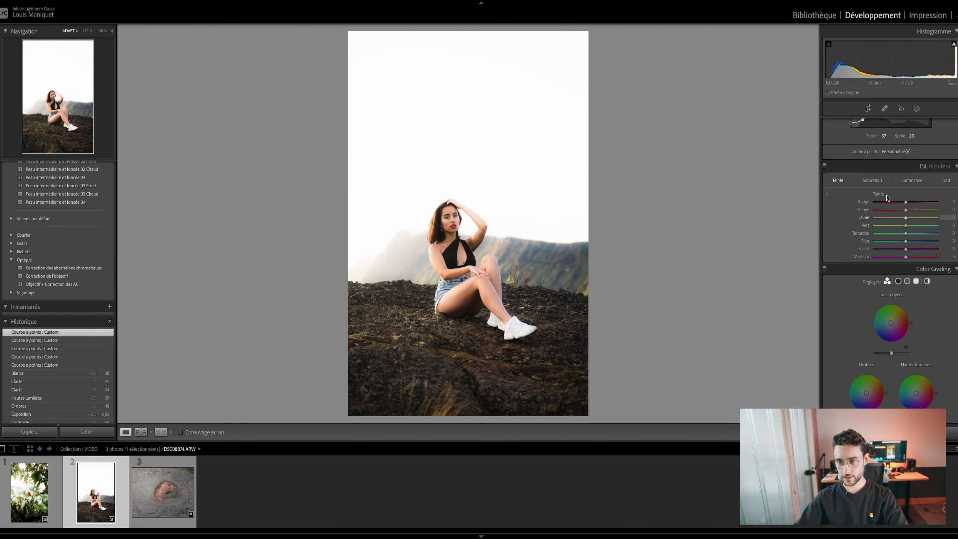
{"action": "left_click", "coordinate": [827, 194]}
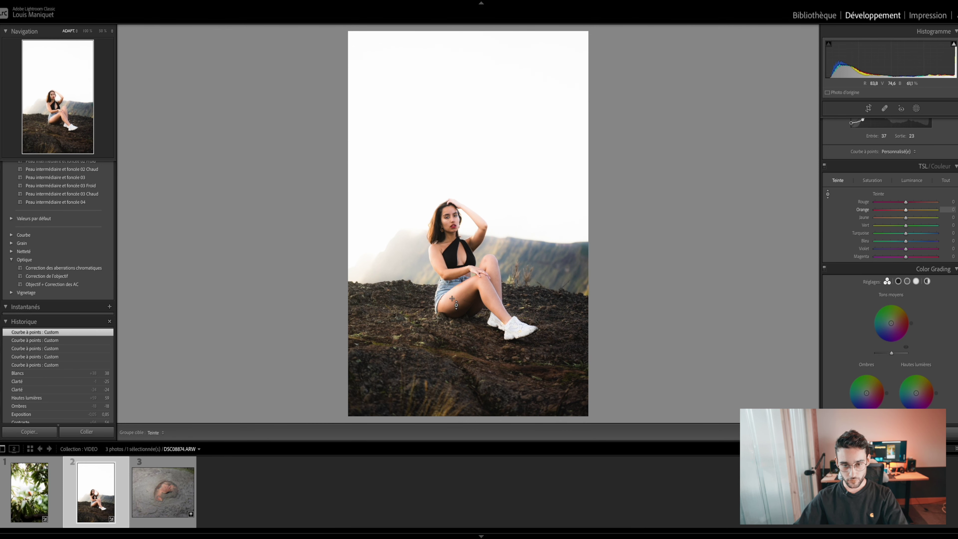
{"action": "key", "text": "z"}
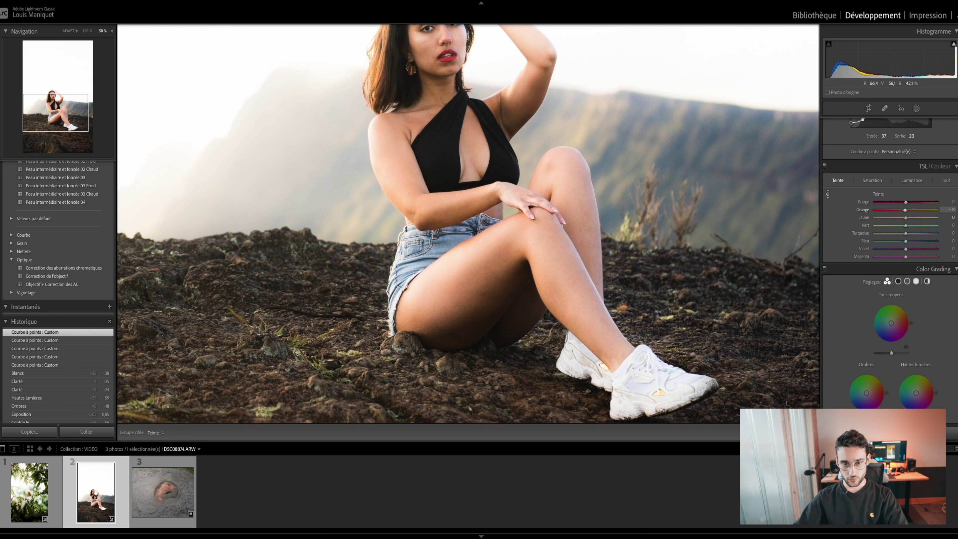
{"action": "left_click_drag", "start_coordinate": [466, 293], "coordinate": [466, 291]}
{"action": "left_click", "coordinate": [873, 181]}
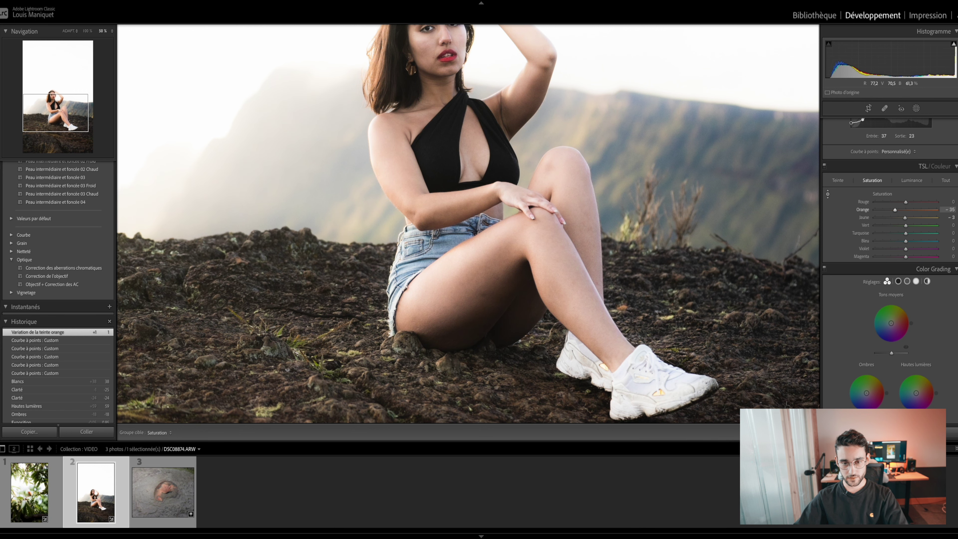
{"action": "left_click_drag", "start_coordinate": [450, 289], "coordinate": [450, 288]}
{"action": "key", "text": "Escape"}
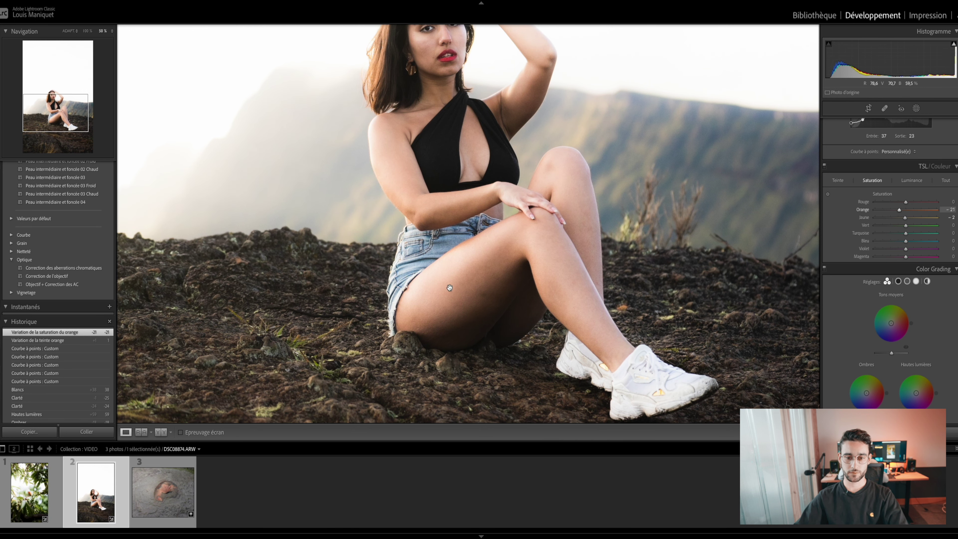
{"action": "key", "text": "z"}
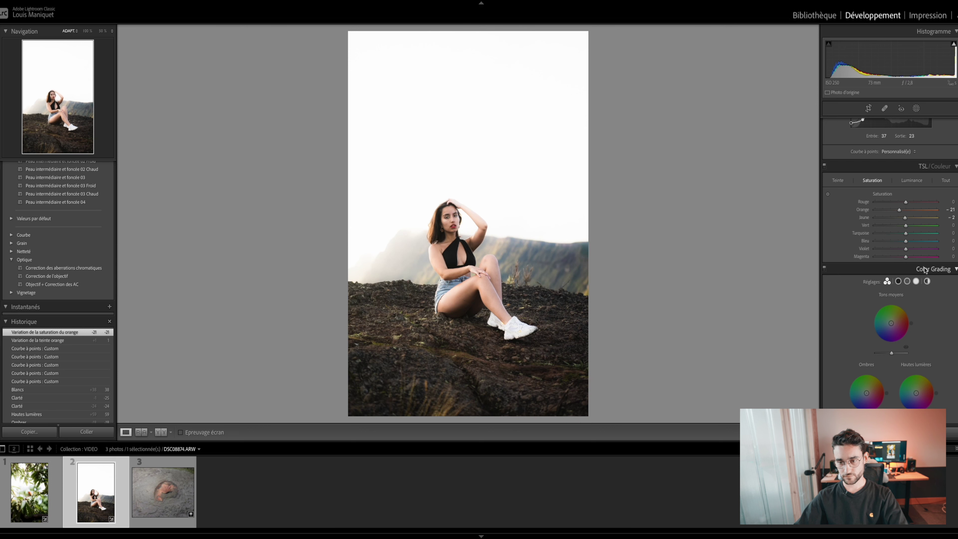
In Color Grading, tint the highlights orange with hue 29 and the midtones blue with hue 232.
{"action": "scroll", "coordinate": [835, 249], "scroll_direction": "down", "scroll_amount": 2}
{"action": "scroll", "coordinate": [835, 243], "scroll_direction": "down", "scroll_amount": 2}
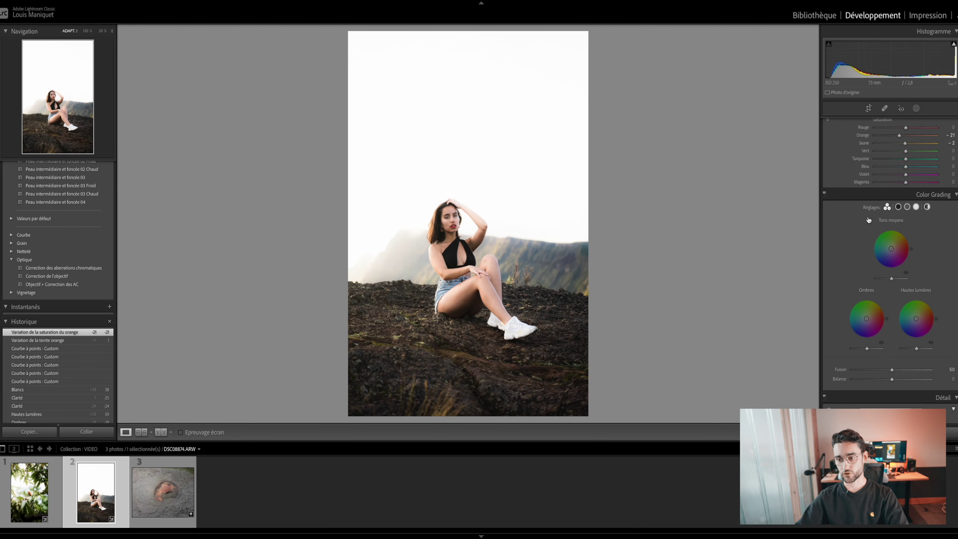
{"action": "left_click_drag", "start_coordinate": [919, 319], "coordinate": [920, 318]}
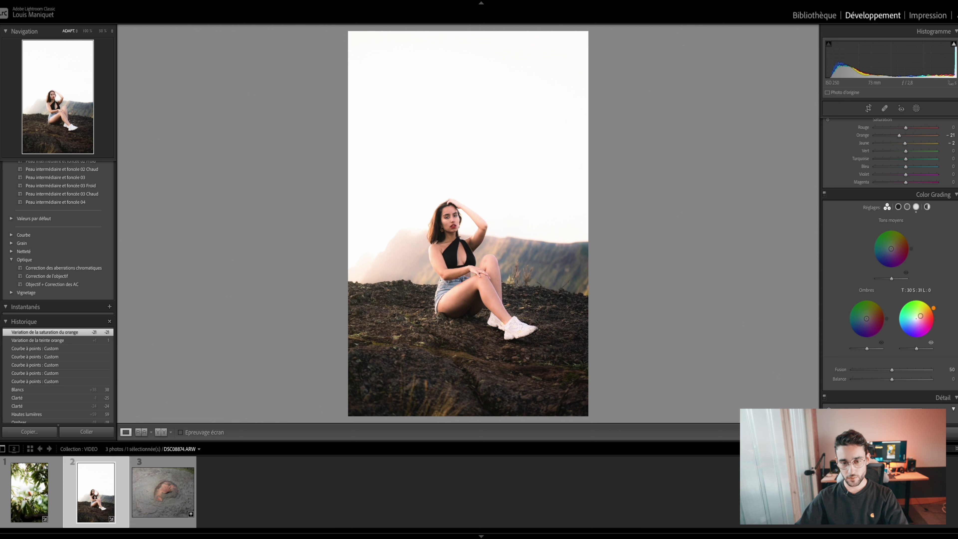
{"action": "left_click_drag", "start_coordinate": [920, 316], "coordinate": [920, 316]}
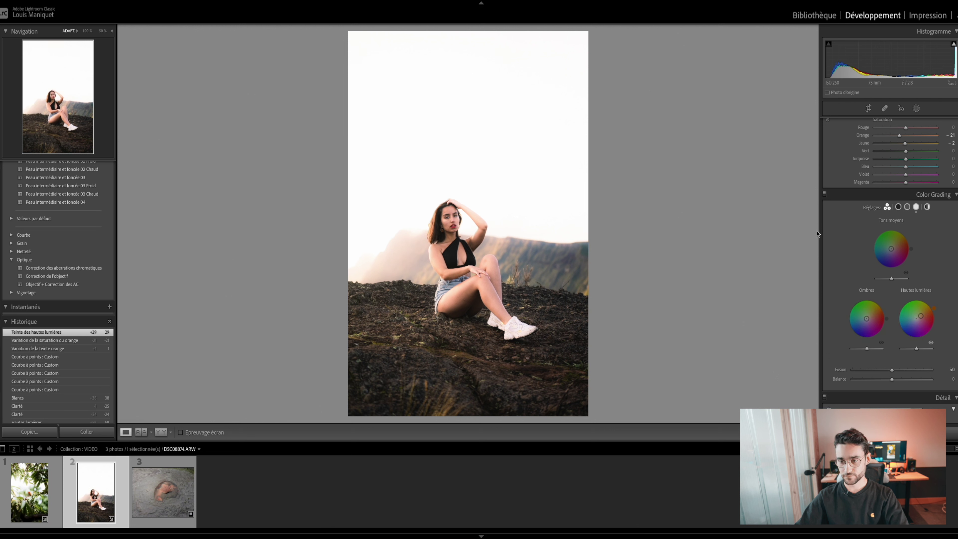
{"action": "left_click_drag", "start_coordinate": [887, 256], "coordinate": [883, 252]}
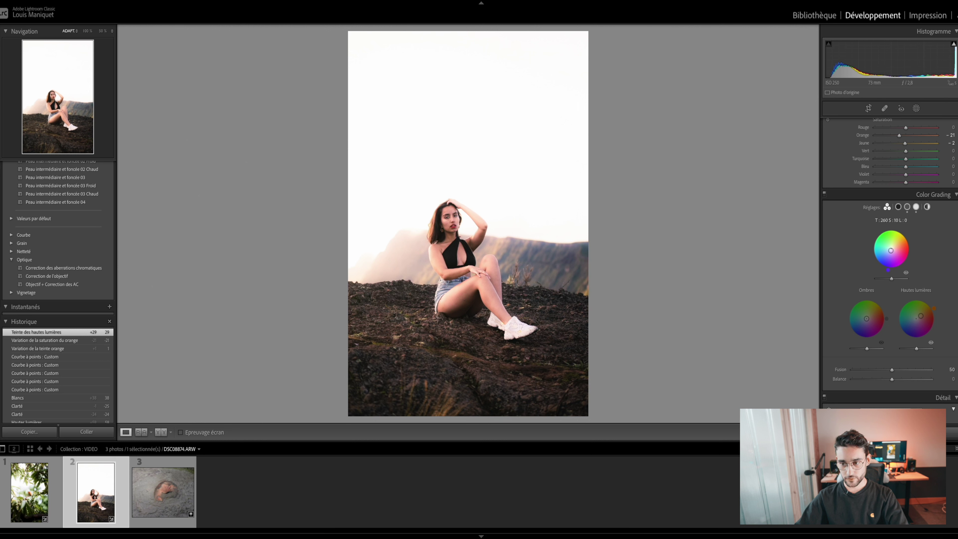
{"action": "left_click_drag", "start_coordinate": [889, 251], "coordinate": [889, 251]}
Try tinting the shadows in Color Grading with hue 349, and undo the tint.
{"action": "left_click_drag", "start_coordinate": [862, 327], "coordinate": [867, 320]}
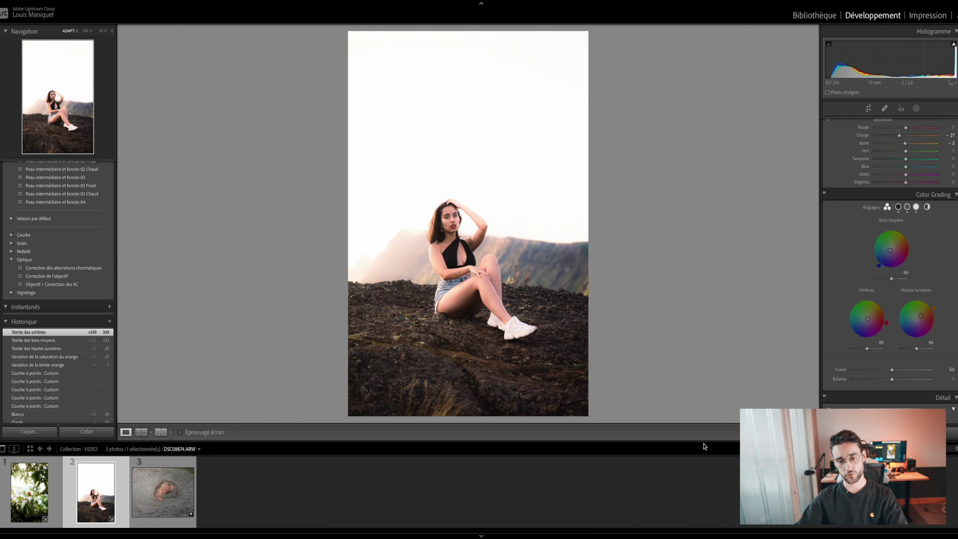
{"action": "key", "text": "ctrl+z"}
{"action": "left_click_drag", "start_coordinate": [455, 322], "coordinate": [445, 296]}
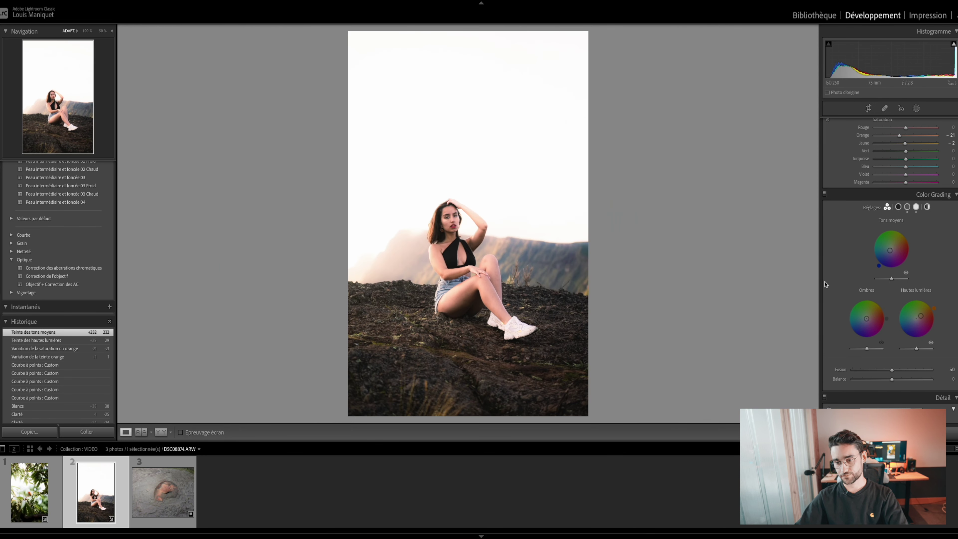
Add grain with amount 33 and size 19, checking the texture up close on the woman.
{"action": "scroll", "coordinate": [824, 285], "scroll_direction": "down", "scroll_amount": 6}
{"action": "scroll", "coordinate": [824, 285], "scroll_direction": "down", "scroll_amount": 10}
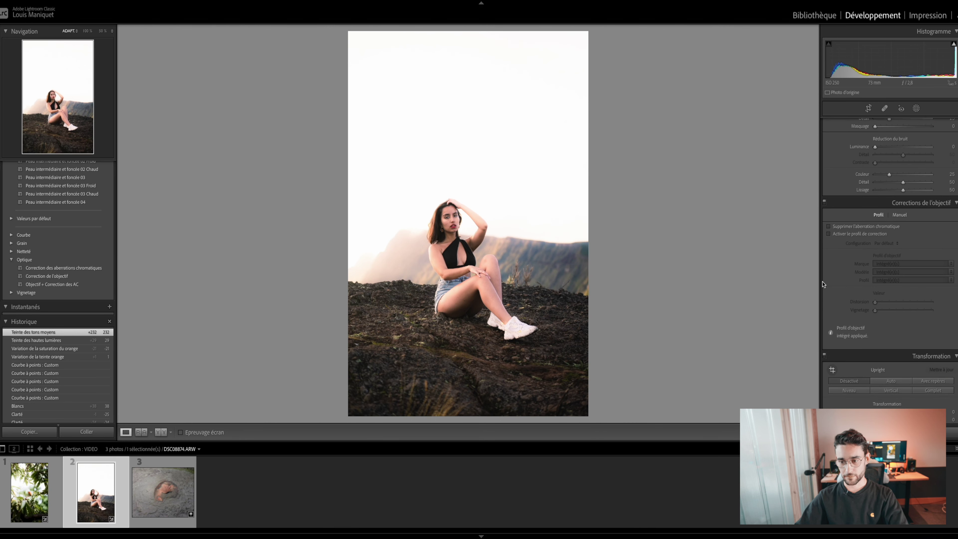
{"action": "left_click_drag", "start_coordinate": [870, 319], "coordinate": [893, 320]}
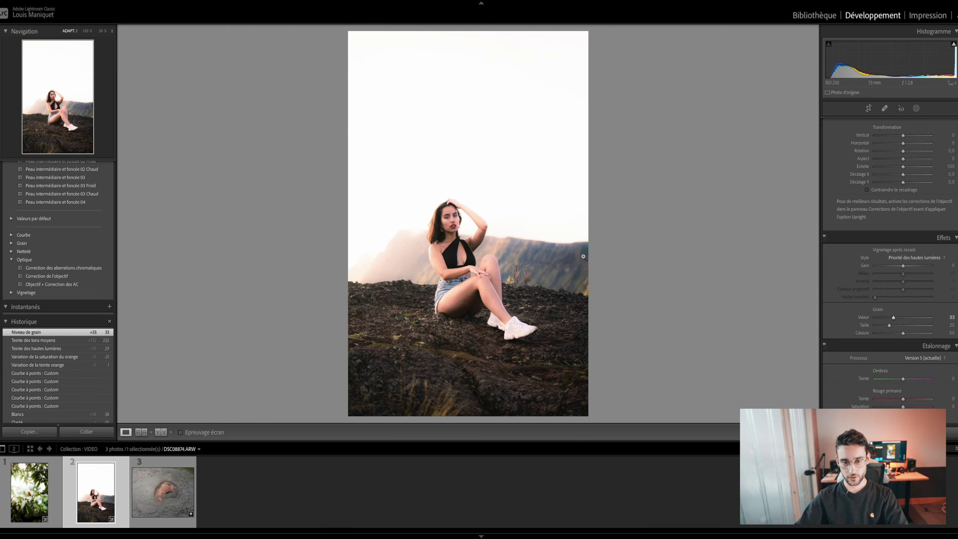
{"action": "left_click", "coordinate": [428, 270]}
{"action": "left_click_drag", "start_coordinate": [429, 270], "coordinate": [516, 195]}
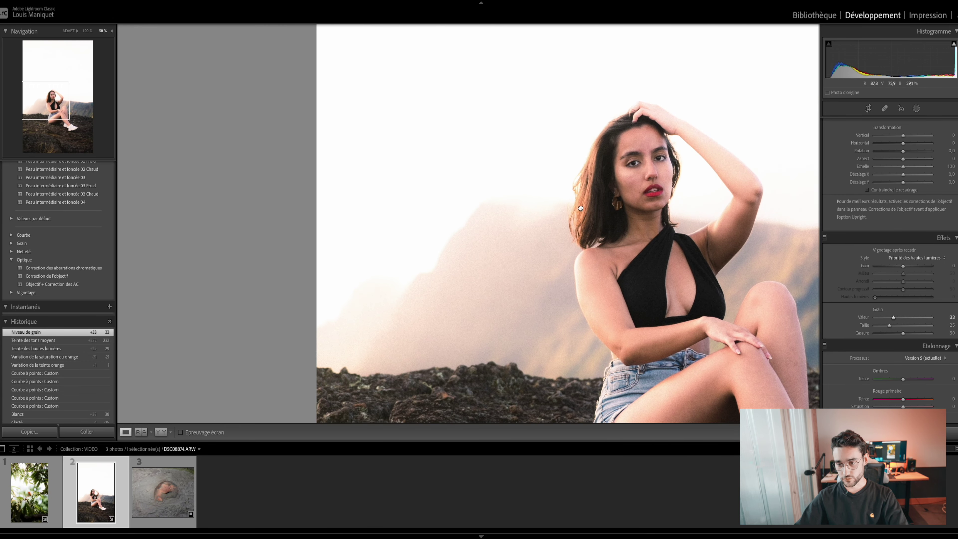
{"action": "left_click", "coordinate": [516, 195]}
{"action": "mouse_move", "coordinate": [895, 327]}
{"action": "left_mouse_down"}
{"action": "mouse_move", "coordinate": [922, 328]}
{"action": "mouse_move", "coordinate": [885, 326]}
{"action": "left_mouse_up"}
{"action": "key", "text": "z"}
{"action": "left_click", "coordinate": [520, 206]}
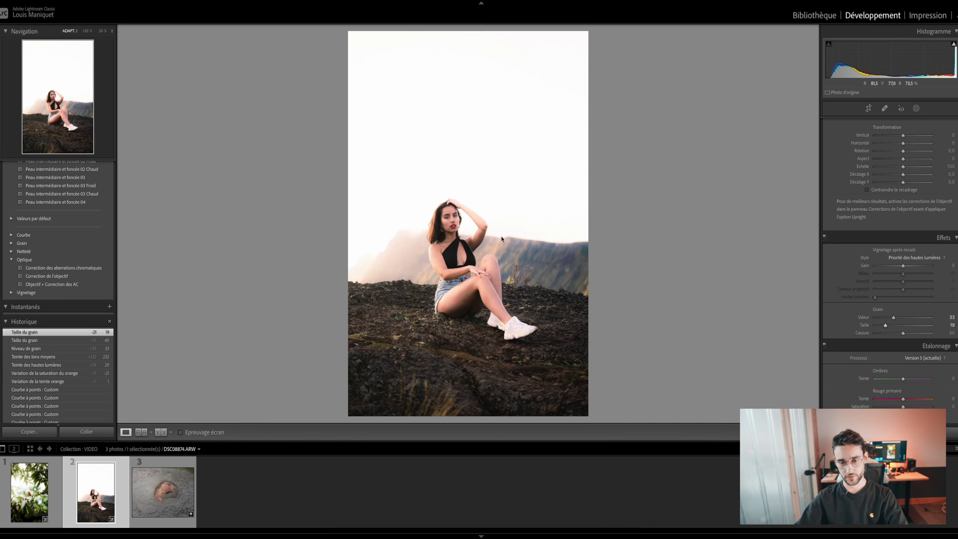
Add a slightly tilted linear gradient mask rising from the bottom of the photo over the rocks to the woman's chest.
{"action": "scroll", "coordinate": [839, 302], "scroll_direction": "down", "scroll_amount": 3}
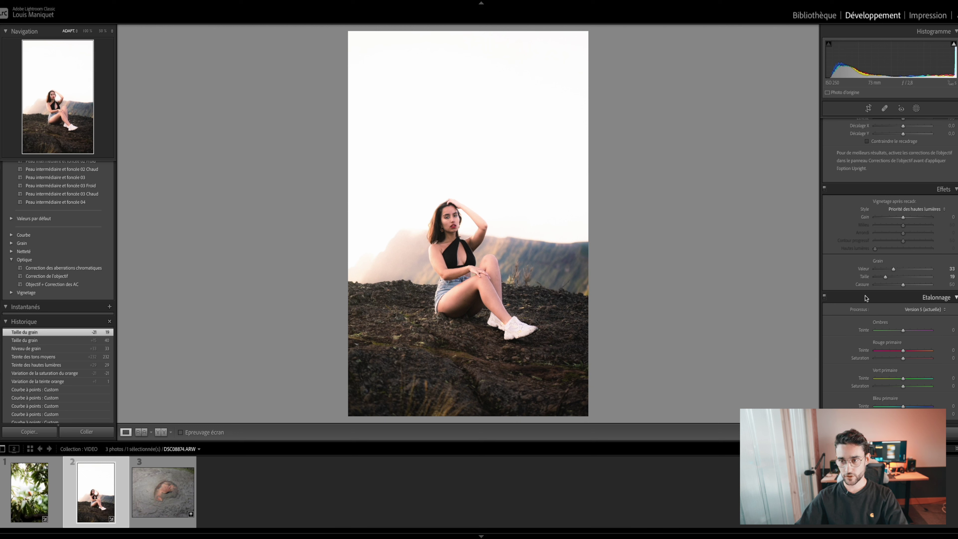
{"action": "scroll", "coordinate": [857, 181], "scroll_direction": "up", "scroll_amount": 10}
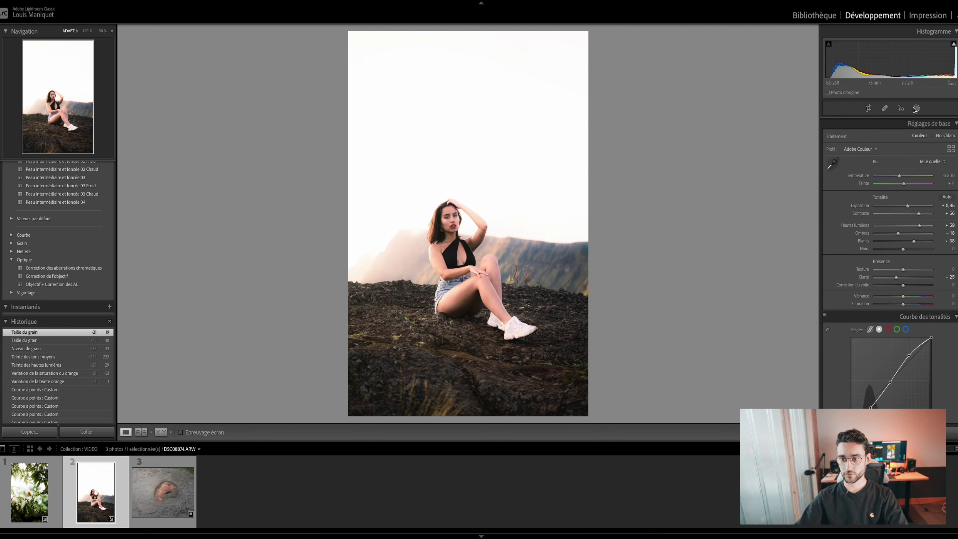
{"action": "key", "text": "shift+w"}
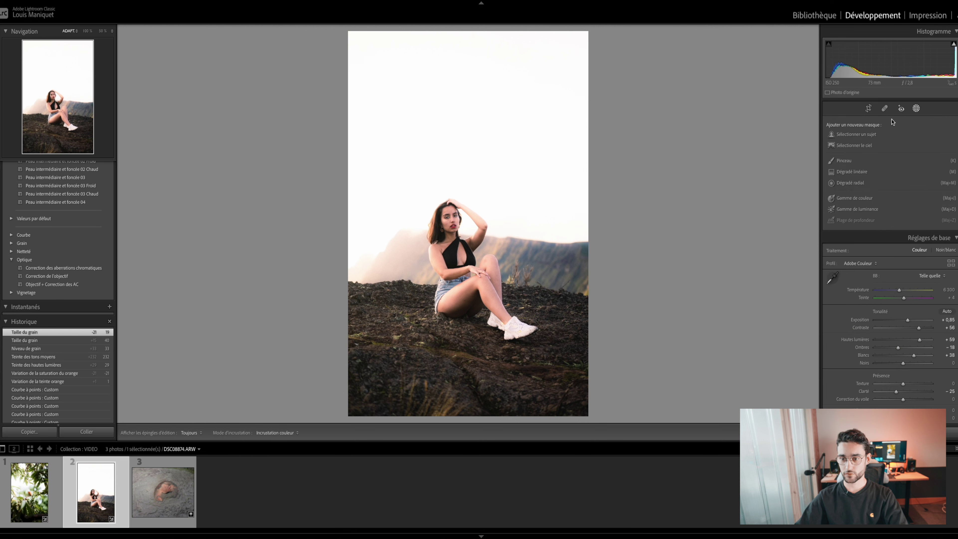
{"action": "left_click", "coordinate": [851, 172]}
{"action": "left_click_drag", "start_coordinate": [475, 395], "coordinate": [472, 331]}
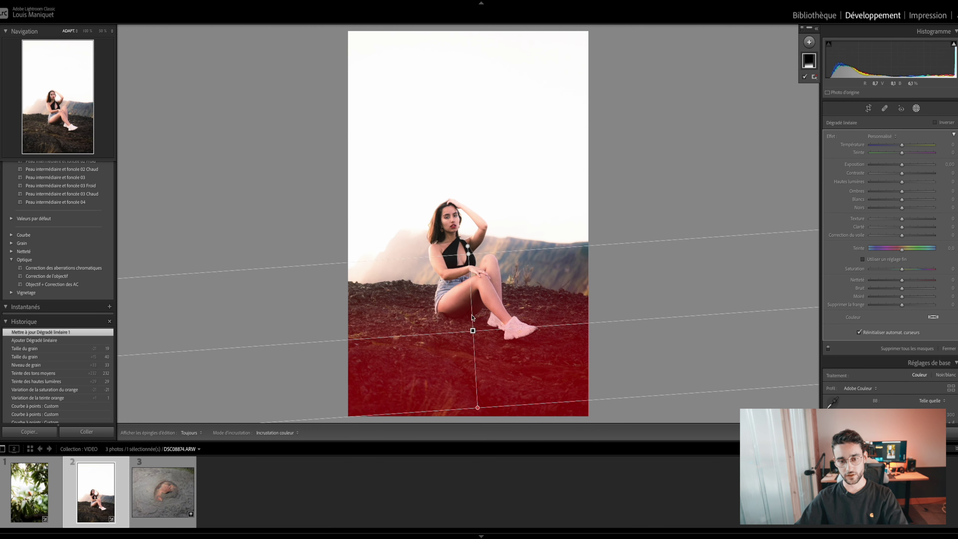
{"action": "left_click_drag", "start_coordinate": [467, 248], "coordinate": [468, 240]}
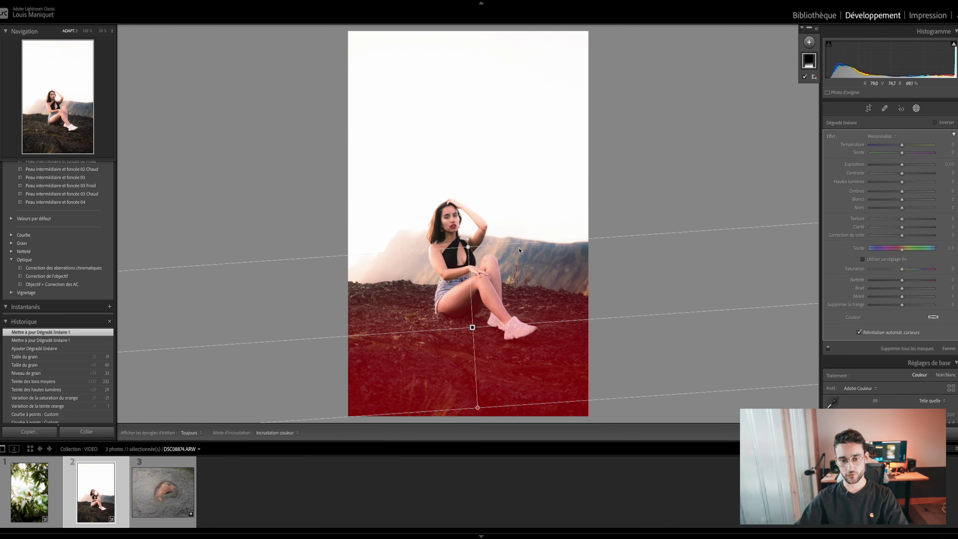
Set the gradient mask's exposure to -0.34 and its clarity to about 22, and close masking.
{"action": "left_click_drag", "start_coordinate": [901, 167], "coordinate": [900, 170]}
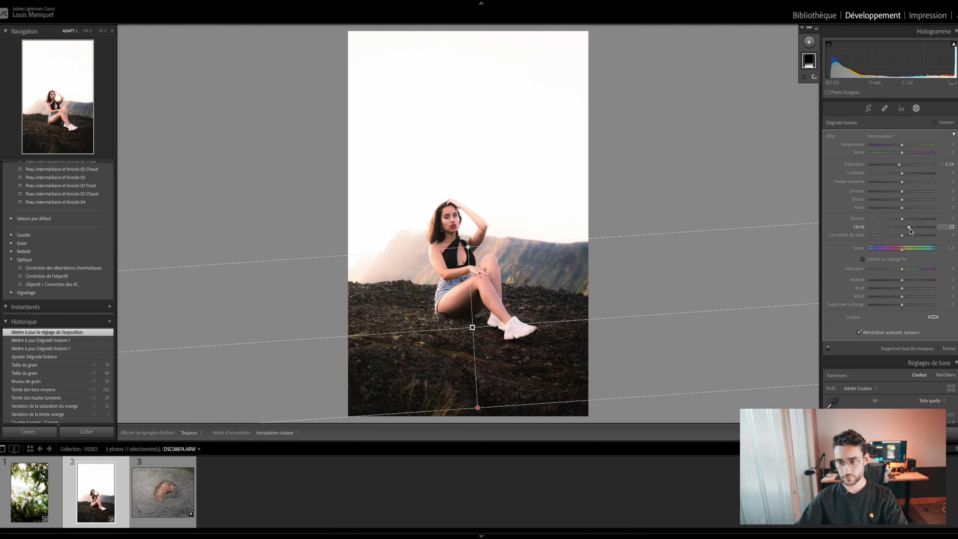
{"action": "left_click_drag", "start_coordinate": [909, 231], "coordinate": [909, 231]}
{"action": "left_click", "coordinate": [949, 348]}
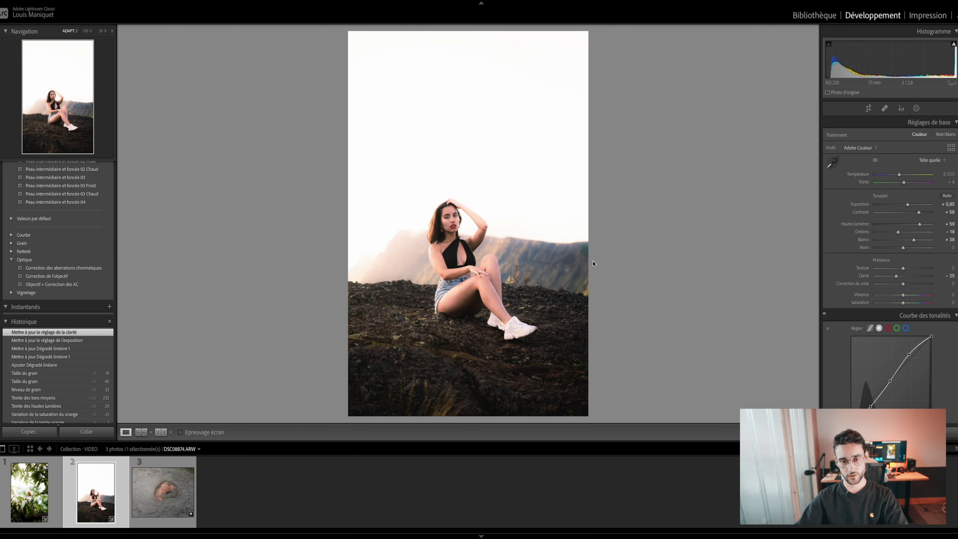
Paint a brush mask of size 5 over the irises of both of the woman's eyes.
{"action": "left_click_drag", "start_coordinate": [572, 220], "coordinate": [528, 231]}
{"action": "left_click", "coordinate": [437, 197]}
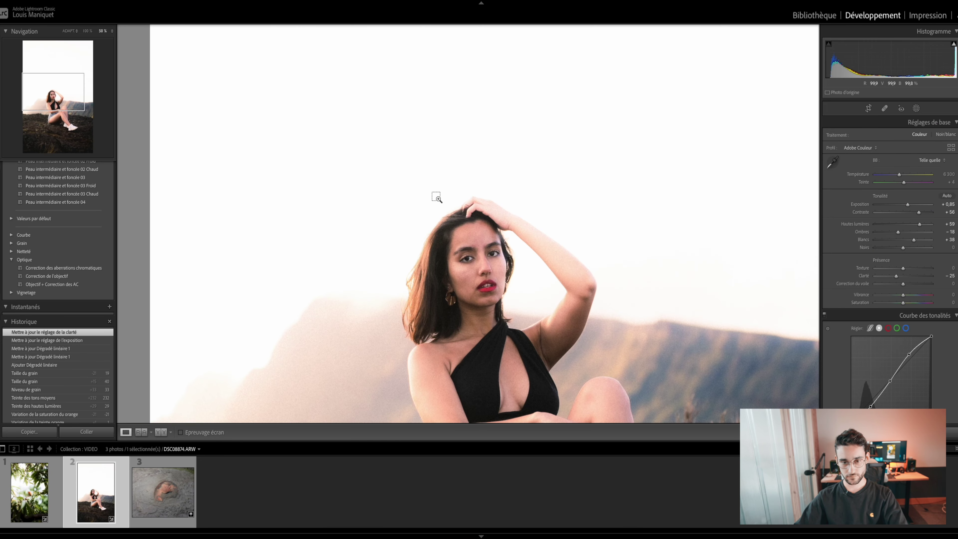
{"action": "left_click_drag", "start_coordinate": [412, 296], "coordinate": [457, 243]}
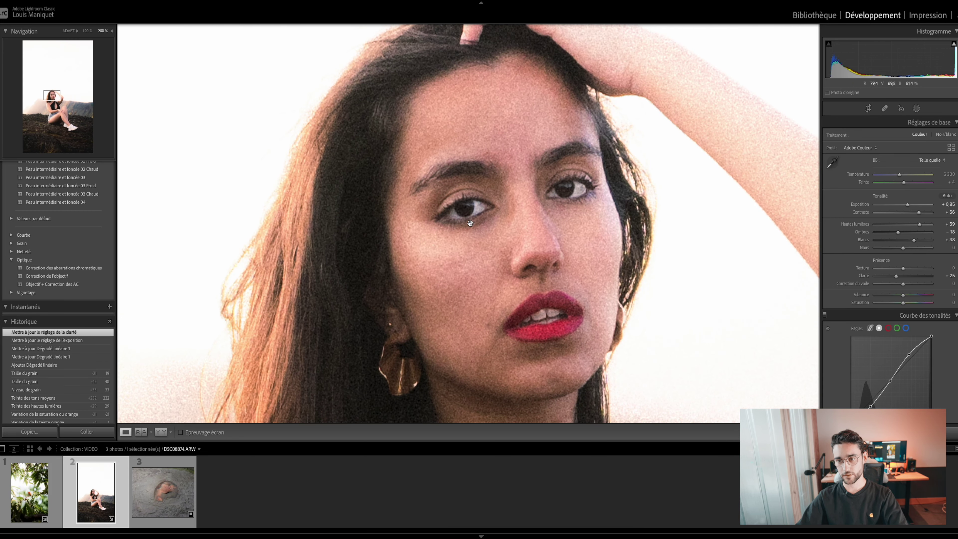
{"action": "left_click", "coordinate": [916, 109]}
{"action": "left_click", "coordinate": [809, 42]}
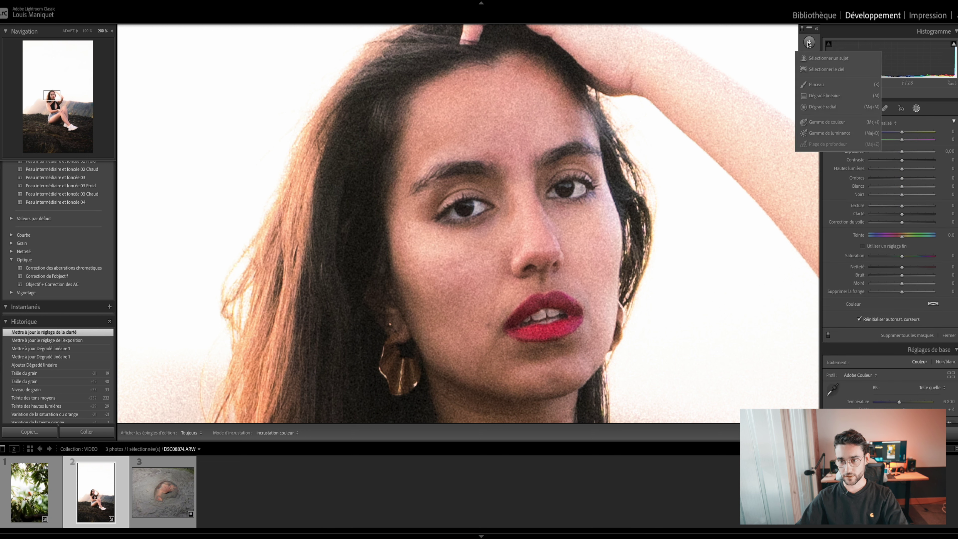
{"action": "left_click", "coordinate": [819, 85]}
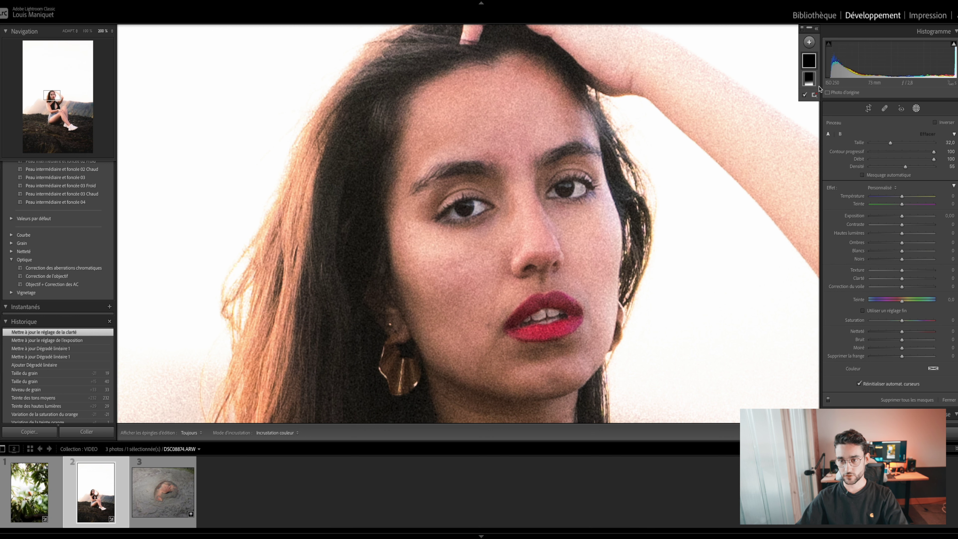
{"action": "scroll", "coordinate": [466, 210], "scroll_direction": "down", "scroll_amount": 5}
{"action": "left_click_drag", "start_coordinate": [463, 210], "coordinate": [478, 206]}
{"action": "key", "text": "h"}
{"action": "left_click_drag", "start_coordinate": [554, 193], "coordinate": [574, 189]}
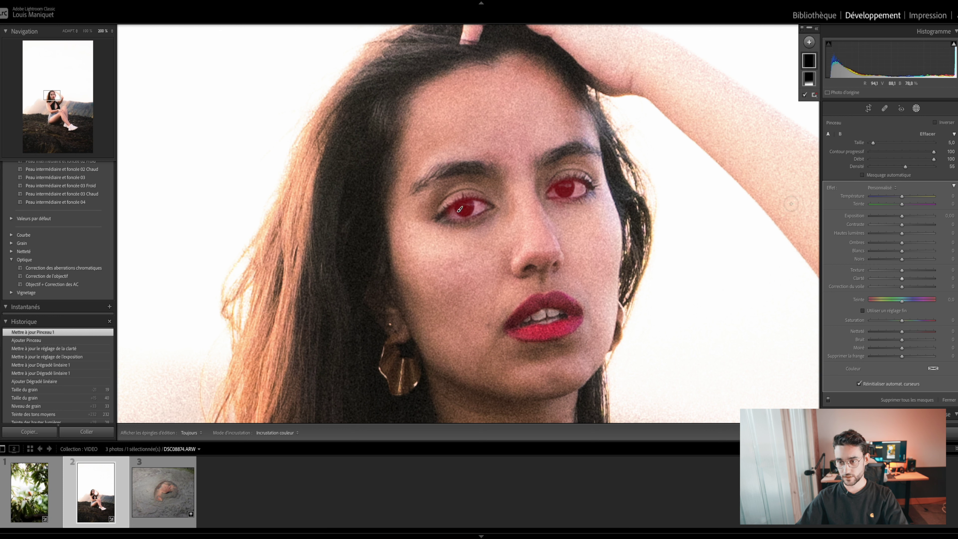
Set the eye mask's exposure to 0.31, raise its clarity slightly, close masking, and compare the full portrait with its original.
{"action": "left_click_drag", "start_coordinate": [902, 216], "coordinate": [905, 220]}
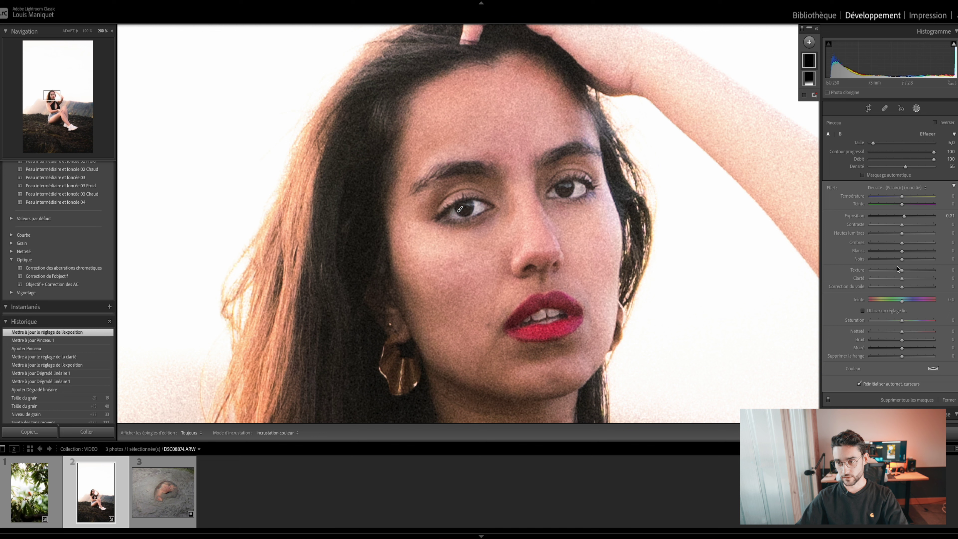
{"action": "left_click", "coordinate": [906, 279]}
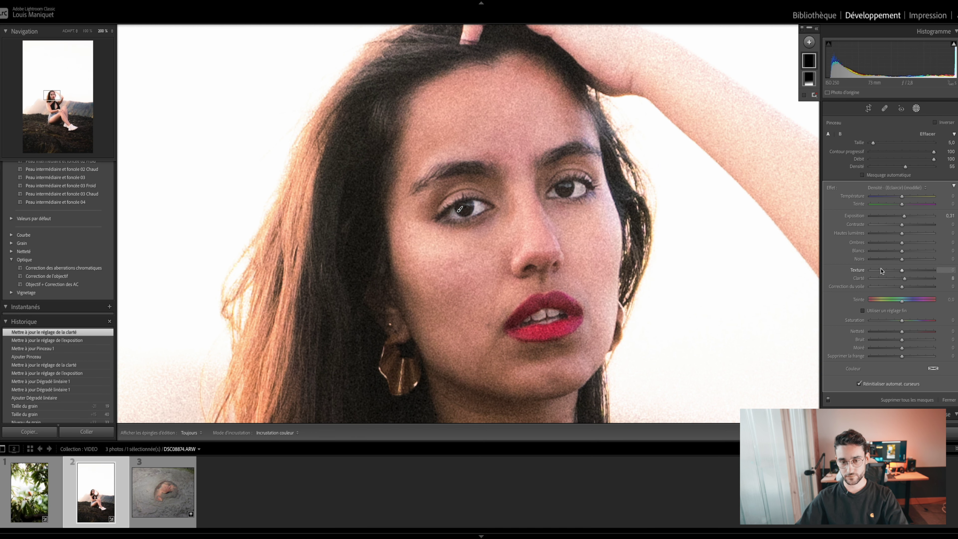
{"action": "key", "text": "k"}
{"action": "left_click", "coordinate": [573, 154]}
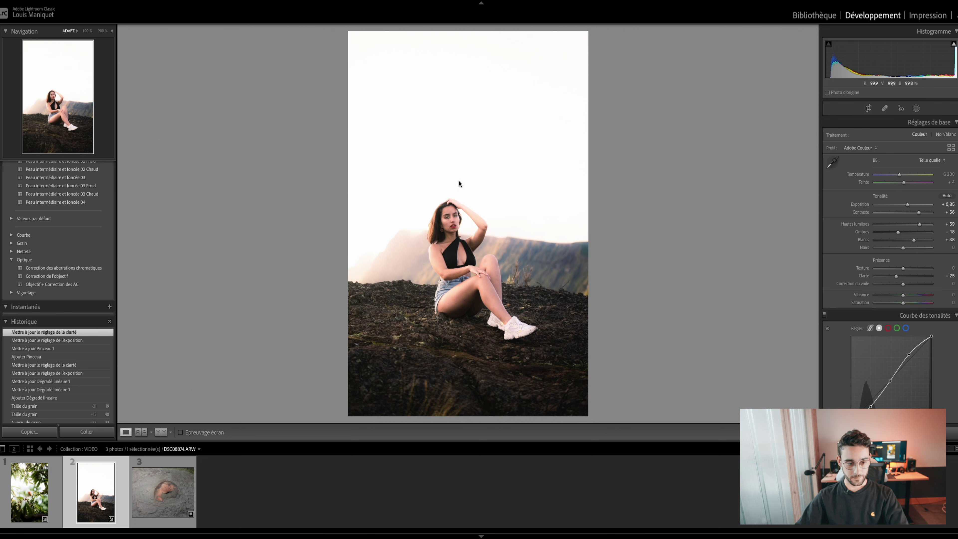
{"action": "key", "text": "backslash"}
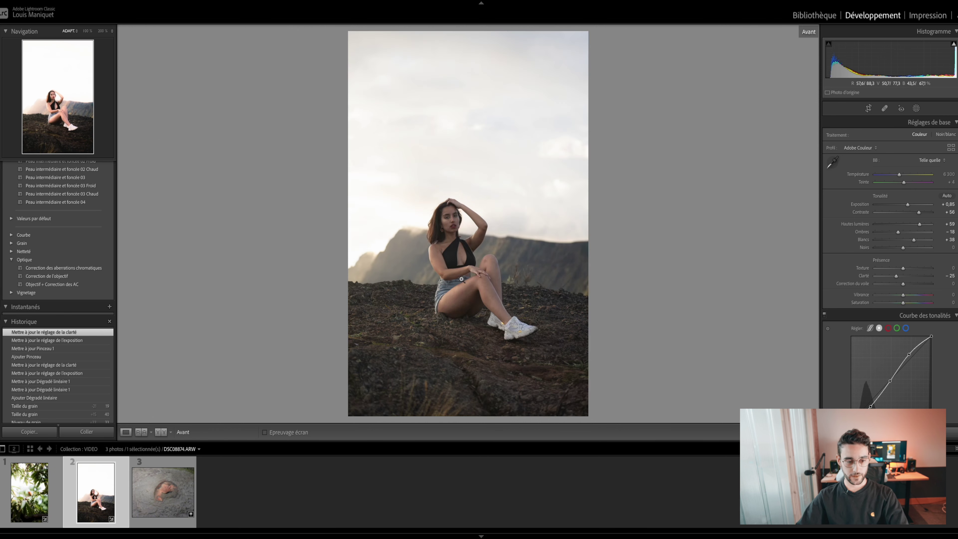
{"action": "key", "text": "backslash"}
Open the aerial crater photo and set contrast +53, highlights +17, shadows -99, whites +30, blacks -45 and clarity +5, keeping exposure at 0.
{"action": "left_click", "coordinate": [169, 488]}
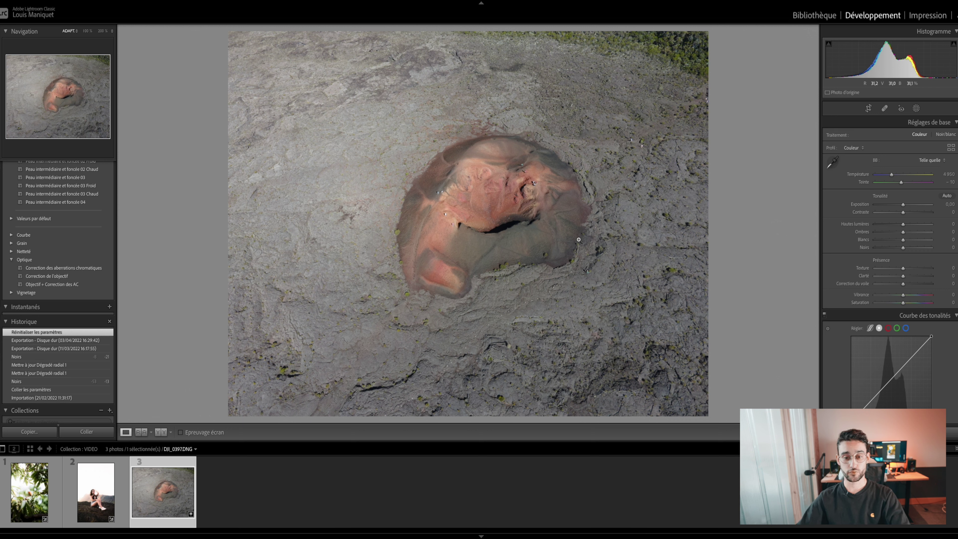
{"action": "left_click_drag", "start_coordinate": [904, 207], "coordinate": [908, 226]}
{"action": "double_click", "coordinate": [902, 204]}
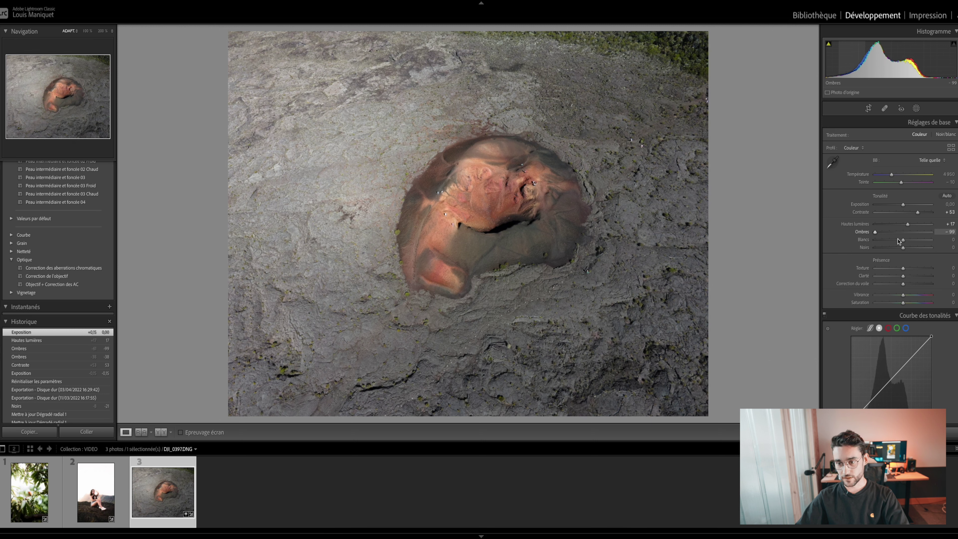
{"action": "mouse_move", "coordinate": [901, 249]}
{"action": "left_mouse_down"}
{"action": "mouse_move", "coordinate": [890, 249]}
{"action": "mouse_move", "coordinate": [911, 241]}
{"action": "left_mouse_up"}
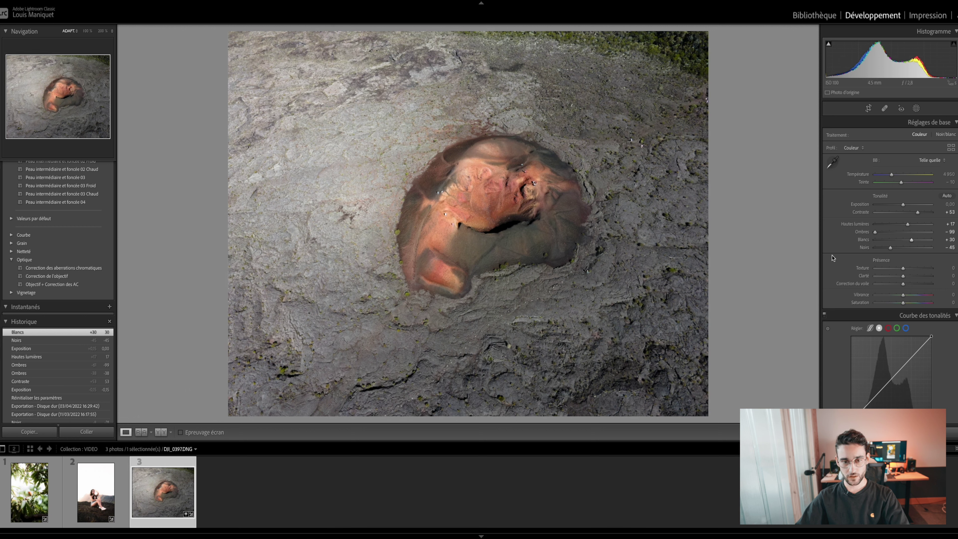
{"action": "left_click_drag", "start_coordinate": [903, 276], "coordinate": [904, 277]}
Examine the crater's texture, colours and small details up close and in the full view.
{"action": "left_click", "coordinate": [383, 160]}
{"action": "left_click_drag", "start_coordinate": [785, 309], "coordinate": [443, 151]}
{"action": "key", "text": "ctrl+minus"}
{"action": "left_click_drag", "start_coordinate": [506, 184], "coordinate": [444, 196]}
{"action": "left_click_drag", "start_coordinate": [447, 98], "coordinate": [475, 177]}
{"action": "left_click_drag", "start_coordinate": [521, 76], "coordinate": [374, 137]}
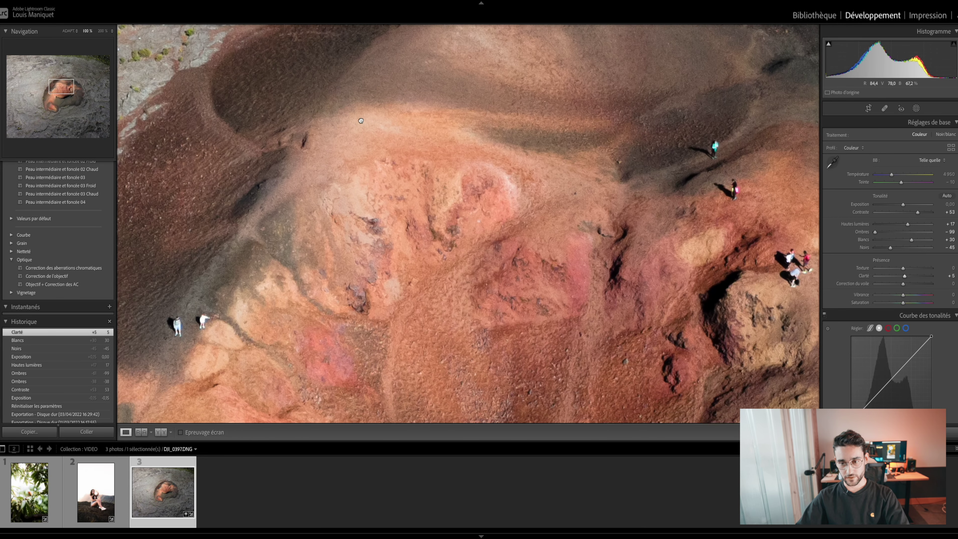
{"action": "left_click_drag", "start_coordinate": [471, 213], "coordinate": [440, 205]}
{"action": "left_click", "coordinate": [448, 201]}
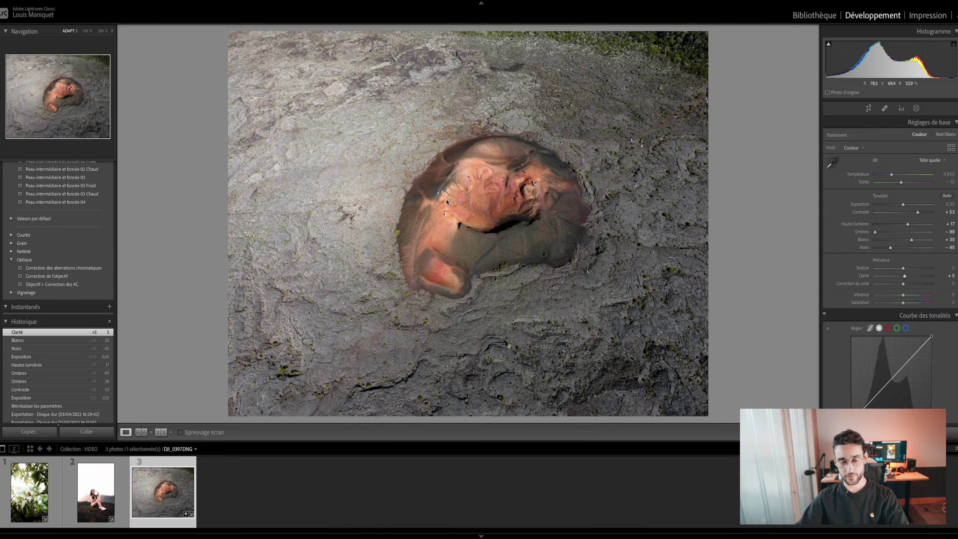
{"action": "left_click", "coordinate": [492, 193]}
{"action": "left_click", "coordinate": [492, 193]}
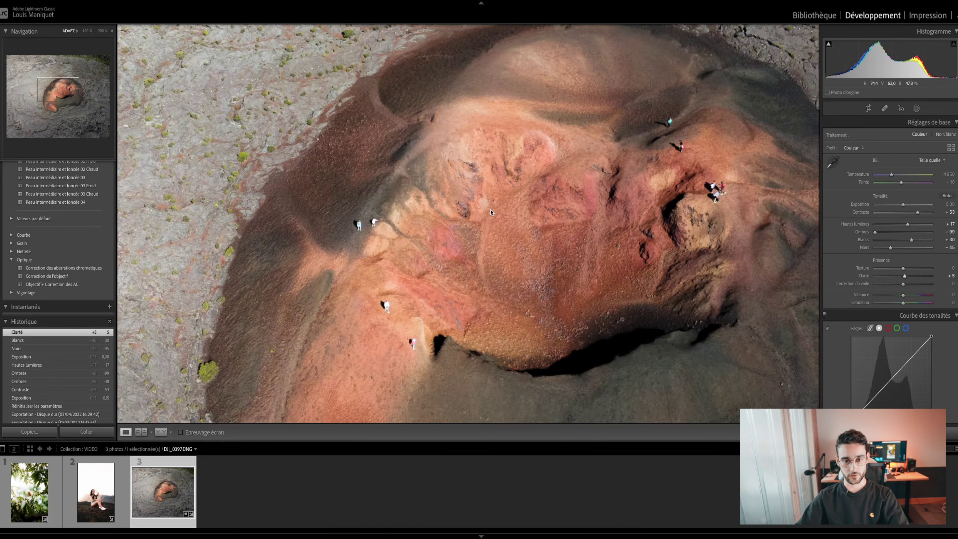
{"action": "left_click", "coordinate": [446, 197]}
{"action": "left_click", "coordinate": [447, 194]}
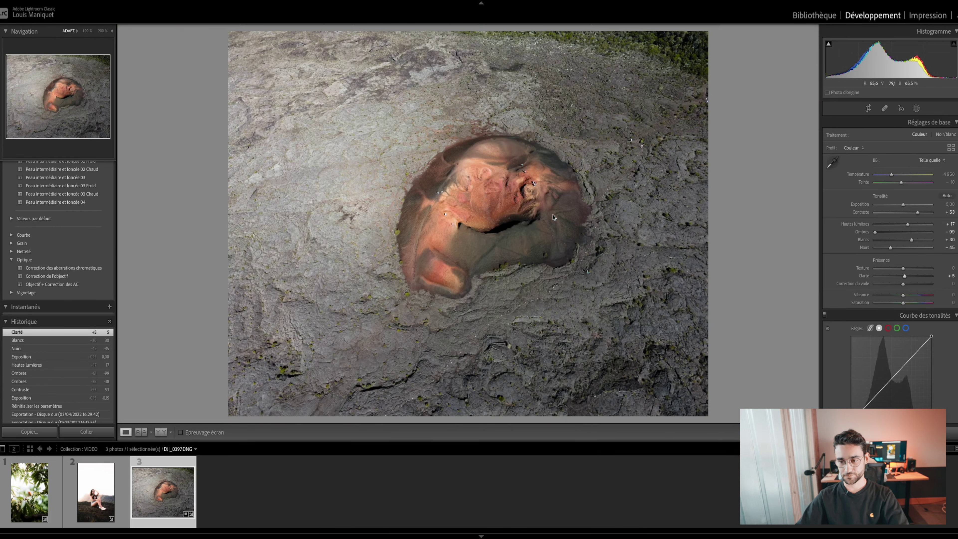
Shape the tone curve into an S with shadow point 64 to 49, midtone and highlight points, and the black point raised to 18.
{"action": "scroll", "coordinate": [841, 259], "scroll_direction": "down", "scroll_amount": 3}
{"action": "scroll", "coordinate": [835, 257], "scroll_direction": "down", "scroll_amount": 2}
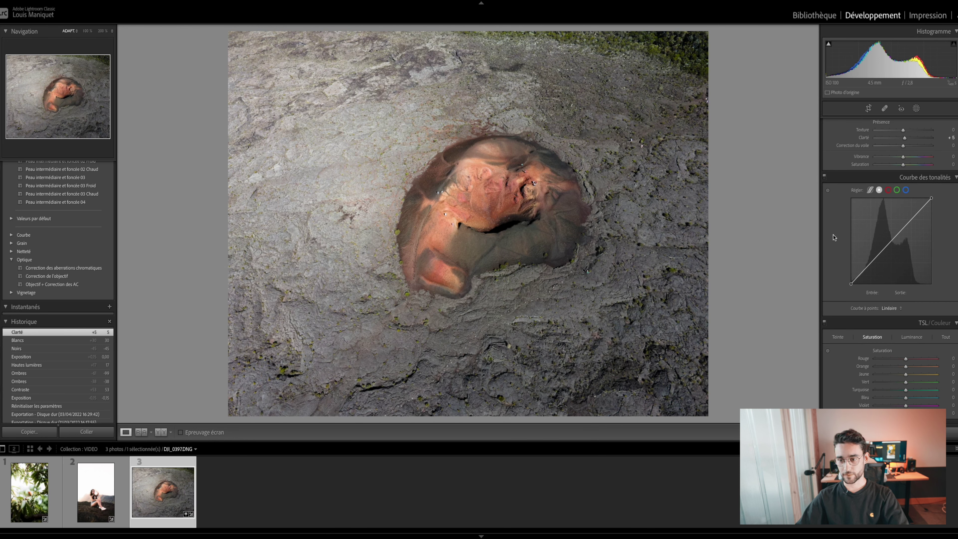
{"action": "left_click_drag", "start_coordinate": [868, 267], "coordinate": [871, 267]}
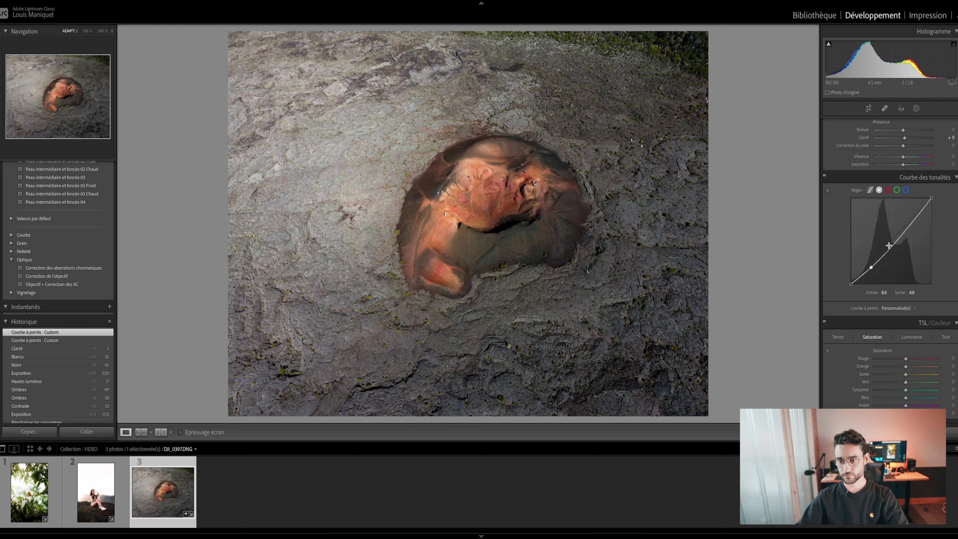
{"action": "left_click", "coordinate": [890, 243]}
{"action": "left_click_drag", "start_coordinate": [907, 223], "coordinate": [908, 223]}
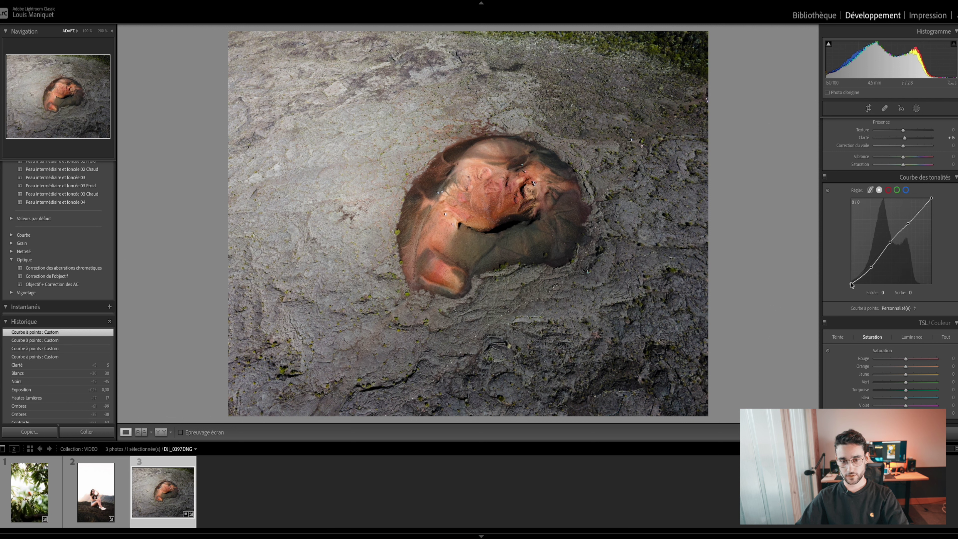
Add a diagonal linear gradient mask from the photo's lower right corner across the crater, with exposure -0.19.
{"action": "left_click", "coordinate": [916, 108]}
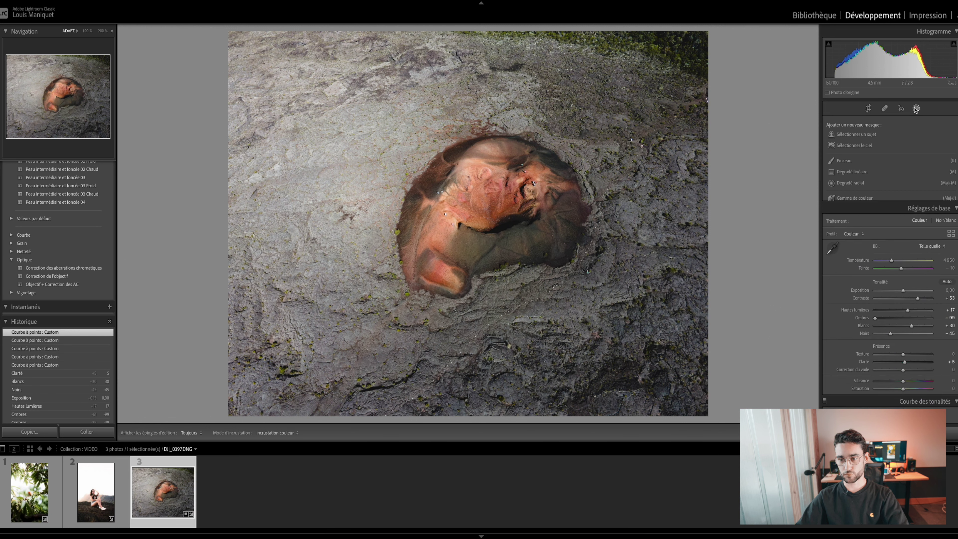
{"action": "left_click", "coordinate": [853, 172]}
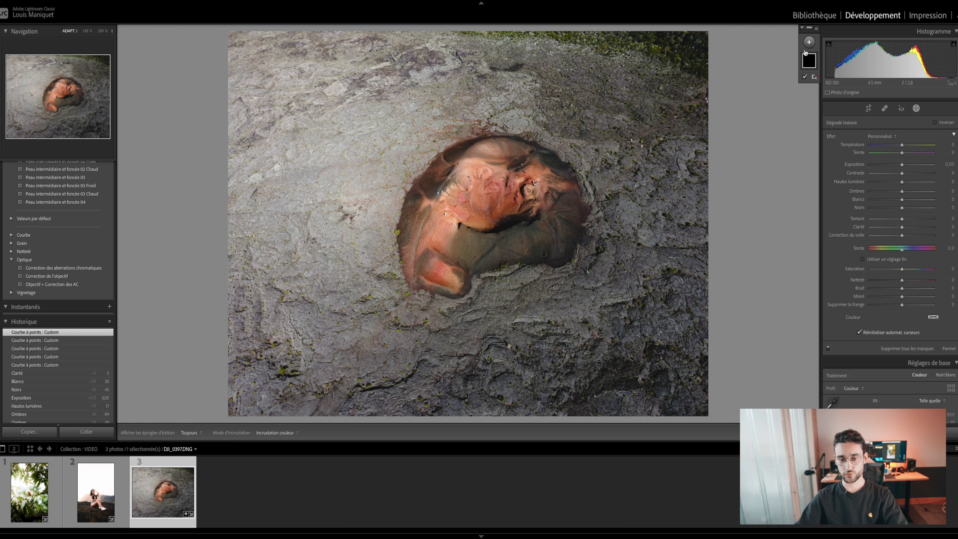
{"action": "left_click_drag", "start_coordinate": [618, 354], "coordinate": [412, 145]}
{"action": "mouse_move", "coordinate": [901, 164]}
{"action": "left_mouse_down"}
{"action": "mouse_move", "coordinate": [890, 166]}
{"action": "mouse_move", "coordinate": [900, 167]}
{"action": "left_mouse_up"}
Add a large radial gradient mask around the crater and its left side, invert it, and set its exposure to -0.58.
{"action": "left_click", "coordinate": [809, 42]}
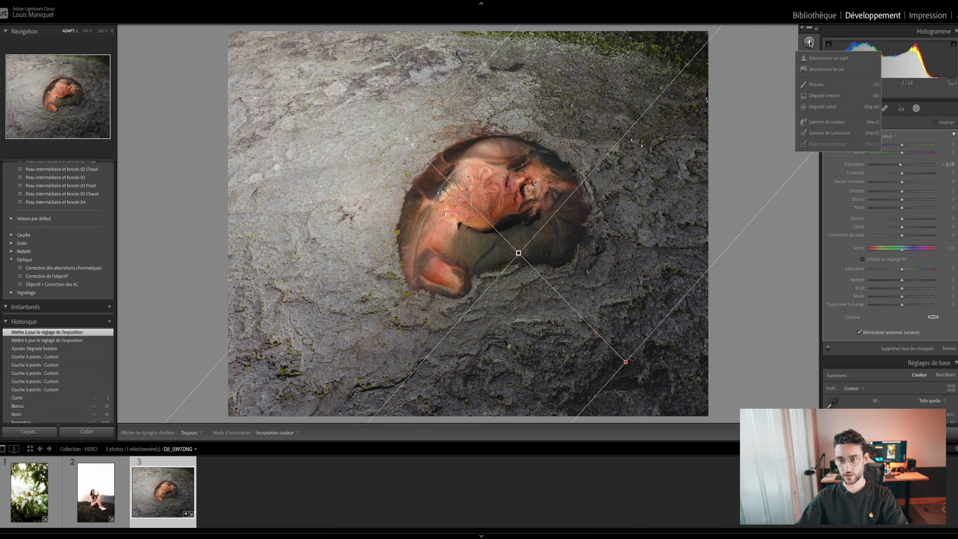
{"action": "left_click", "coordinate": [822, 107]}
{"action": "left_click_drag", "start_coordinate": [449, 219], "coordinate": [251, 31]}
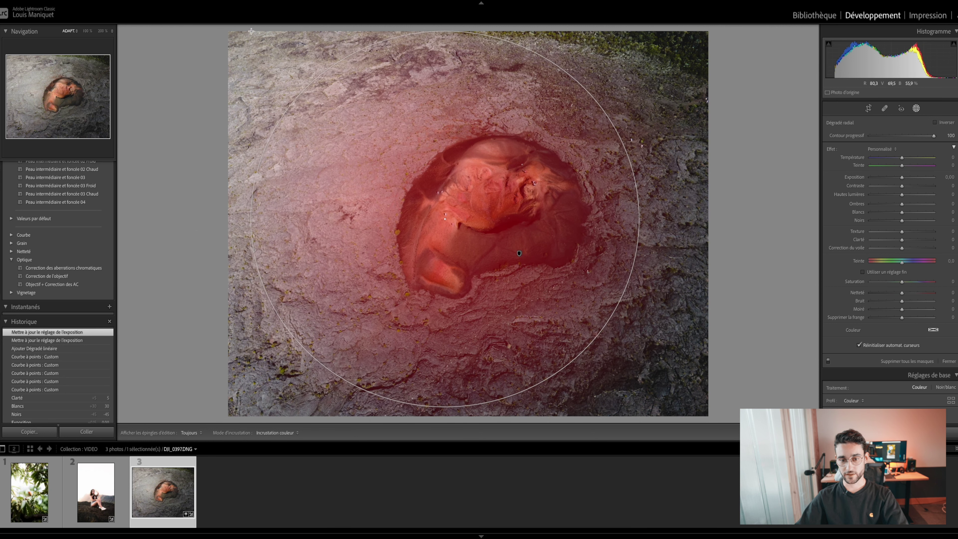
{"action": "left_click_drag", "start_coordinate": [541, 195], "coordinate": [525, 189]}
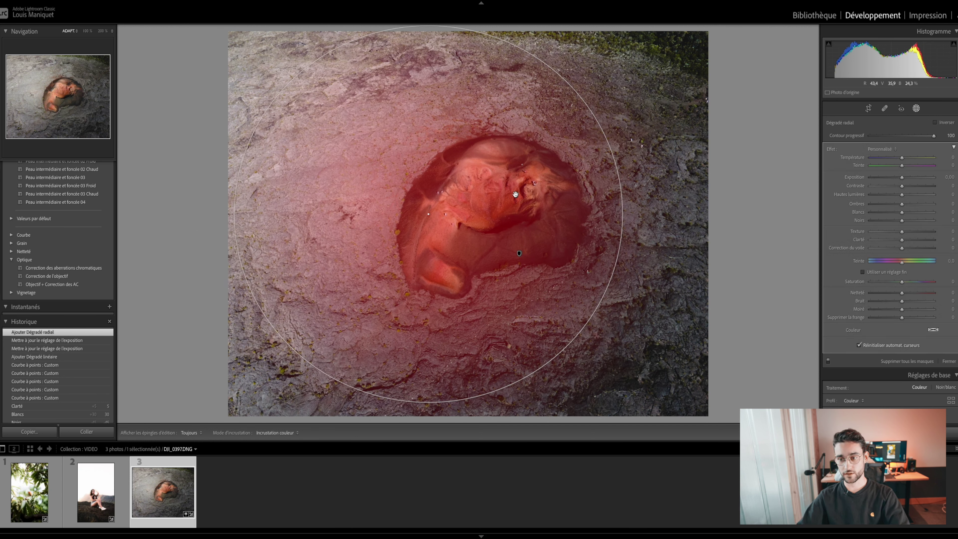
{"action": "left_click", "coordinate": [935, 124]}
{"action": "left_click_drag", "start_coordinate": [893, 183], "coordinate": [890, 183]}
Reposition and reshape the inverted radial mask so its ellipse surrounds the crater, and close masking.
{"action": "left_click_drag", "start_coordinate": [530, 203], "coordinate": [559, 189]}
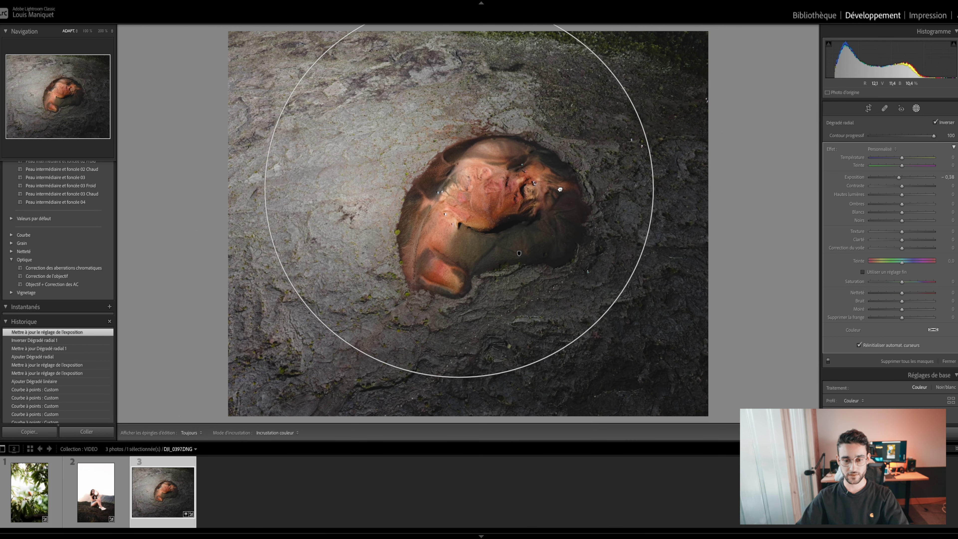
{"action": "left_click_drag", "start_coordinate": [460, 378], "coordinate": [463, 423]}
{"action": "left_click_drag", "start_coordinate": [656, 187], "coordinate": [641, 187]}
{"action": "left_click_drag", "start_coordinate": [466, 422], "coordinate": [470, 344]}
{"action": "left_click_drag", "start_coordinate": [491, 234], "coordinate": [462, 288]}
{"action": "left_click", "coordinate": [461, 288]}
{"action": "left_click", "coordinate": [949, 335]}
Desaturate the green plants on the rock by setting yellow saturation to -99 and green saturation to -72, sampling a bush up close.
{"action": "scroll", "coordinate": [843, 260], "scroll_direction": "down", "scroll_amount": 15}
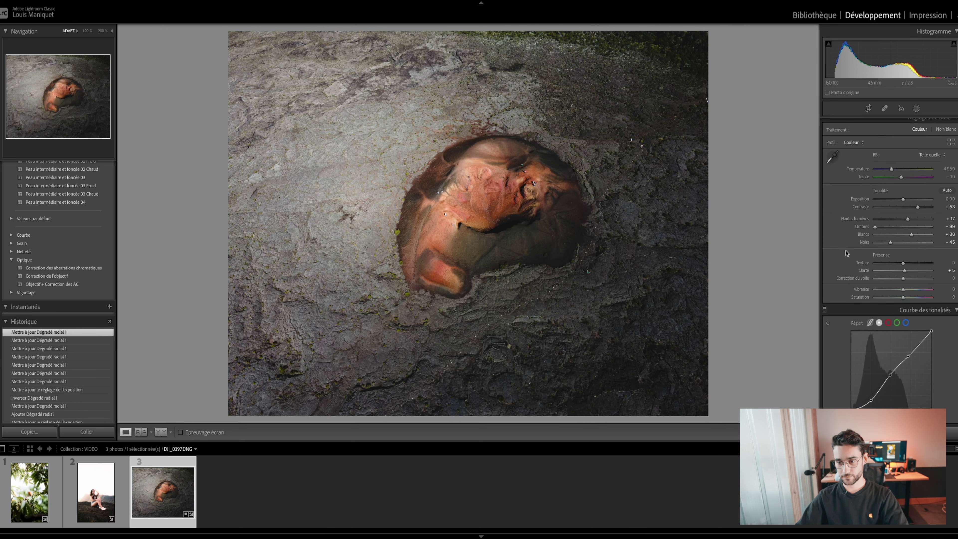
{"action": "scroll", "coordinate": [843, 260], "scroll_direction": "down", "scroll_amount": 20}
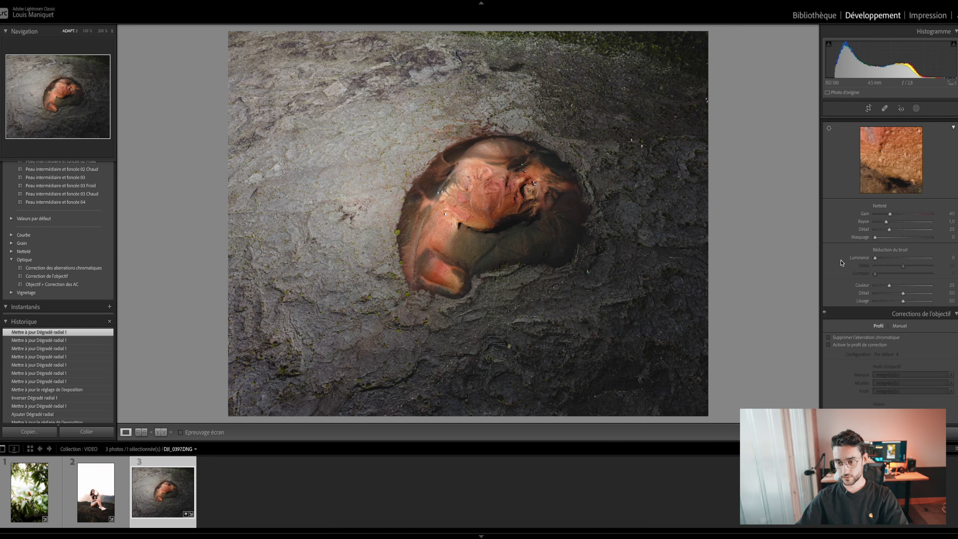
{"action": "left_click_drag", "start_coordinate": [383, 246], "coordinate": [470, 245]}
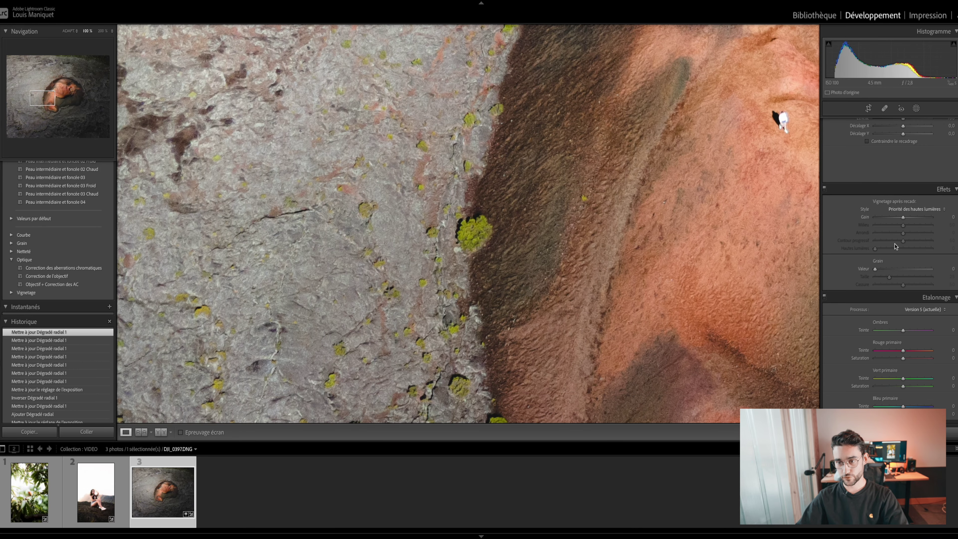
{"action": "scroll", "coordinate": [895, 246], "scroll_direction": "up", "scroll_amount": 15}
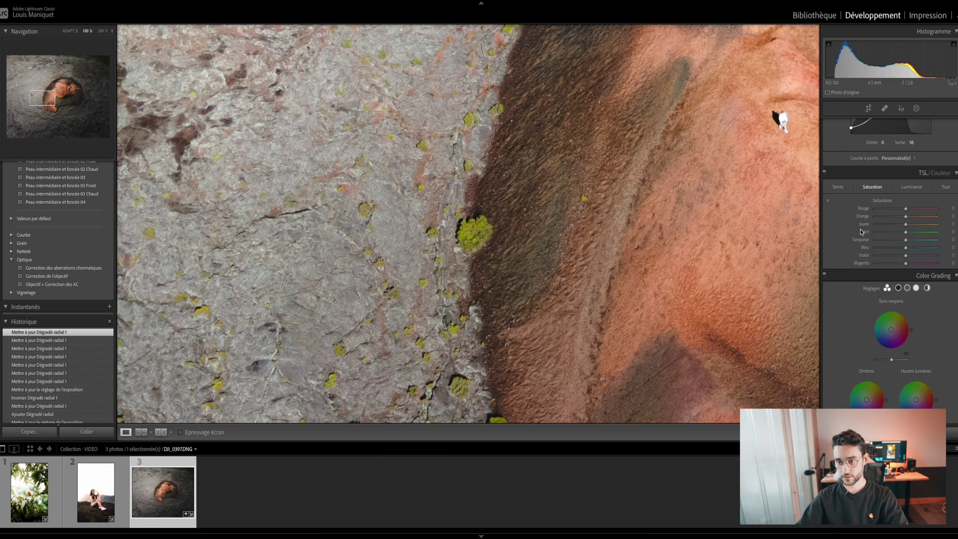
{"action": "scroll", "coordinate": [852, 231], "scroll_direction": "up", "scroll_amount": 2}
{"action": "left_click", "coordinate": [945, 221]}
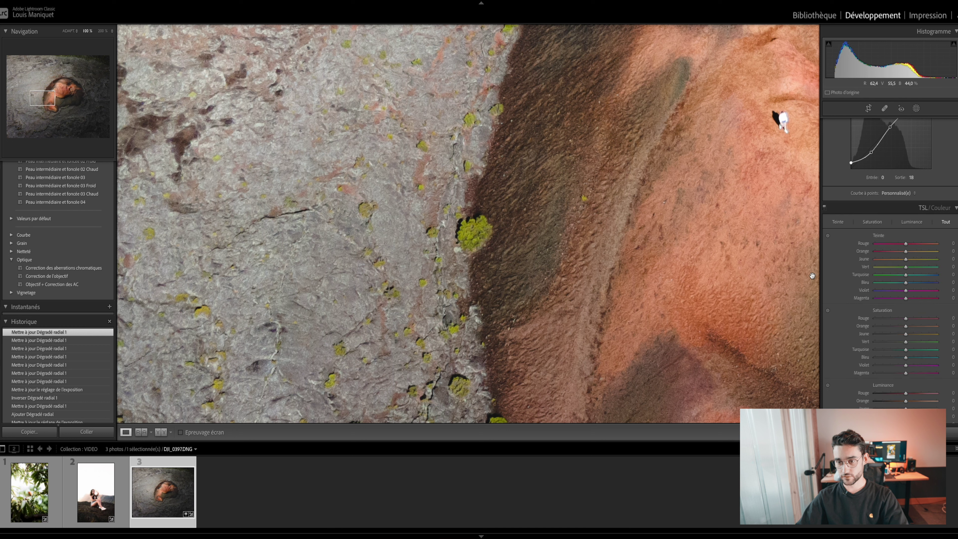
{"action": "left_click", "coordinate": [870, 222]}
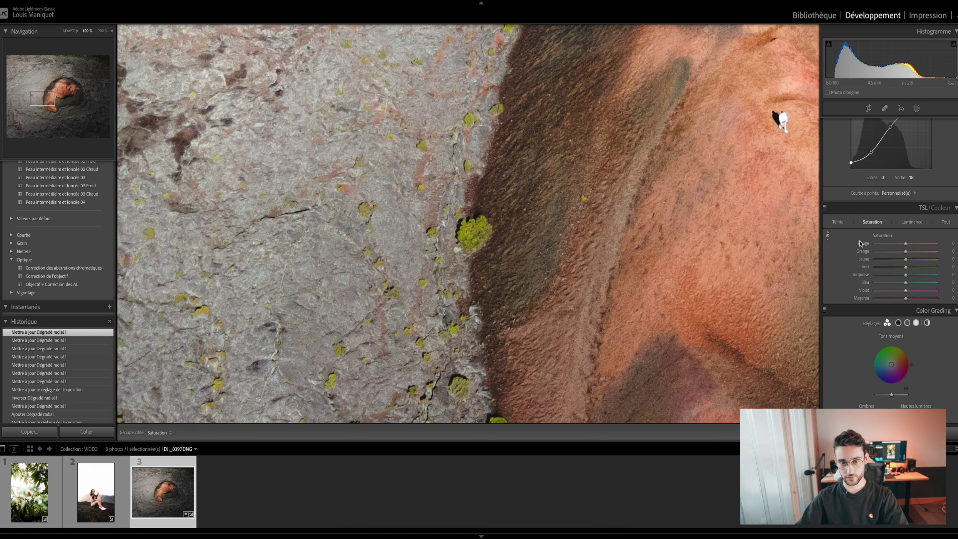
{"action": "left_click_drag", "start_coordinate": [474, 232], "coordinate": [474, 265]}
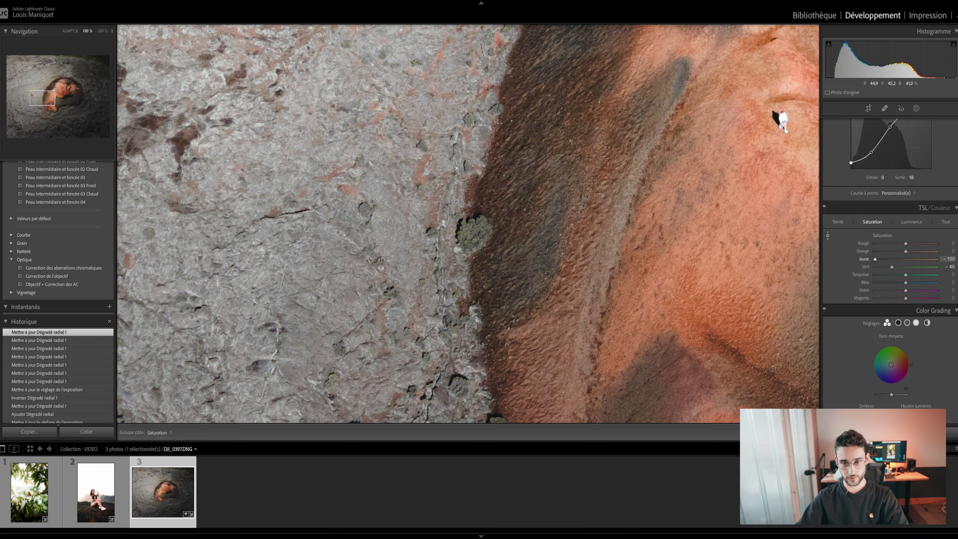
{"action": "mouse_move", "coordinate": [465, 230]}
{"action": "left_mouse_down"}
{"action": "mouse_move", "coordinate": [465, 249]}
{"action": "mouse_move", "coordinate": [465, 230]}
{"action": "left_mouse_up"}
{"action": "key", "text": "Escape"}
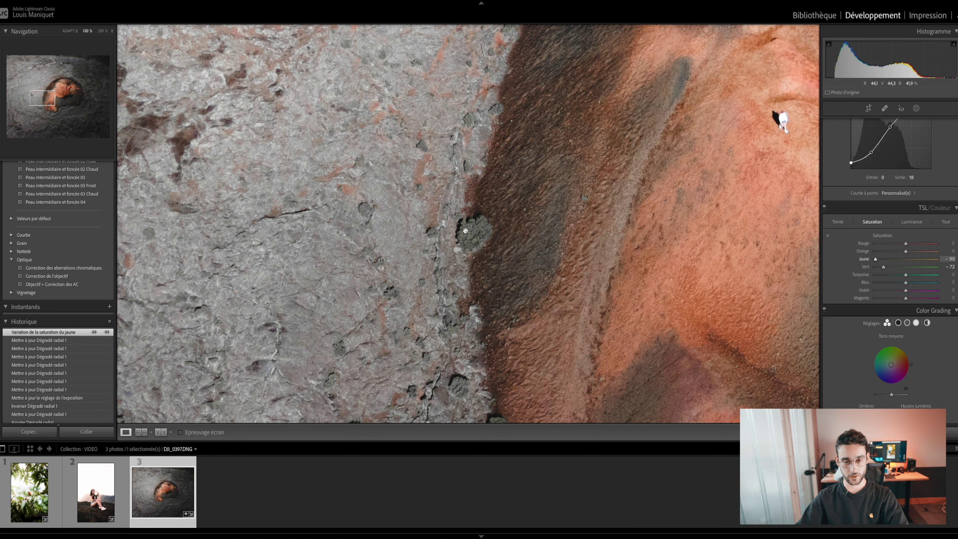
{"action": "left_click", "coordinate": [465, 190]}
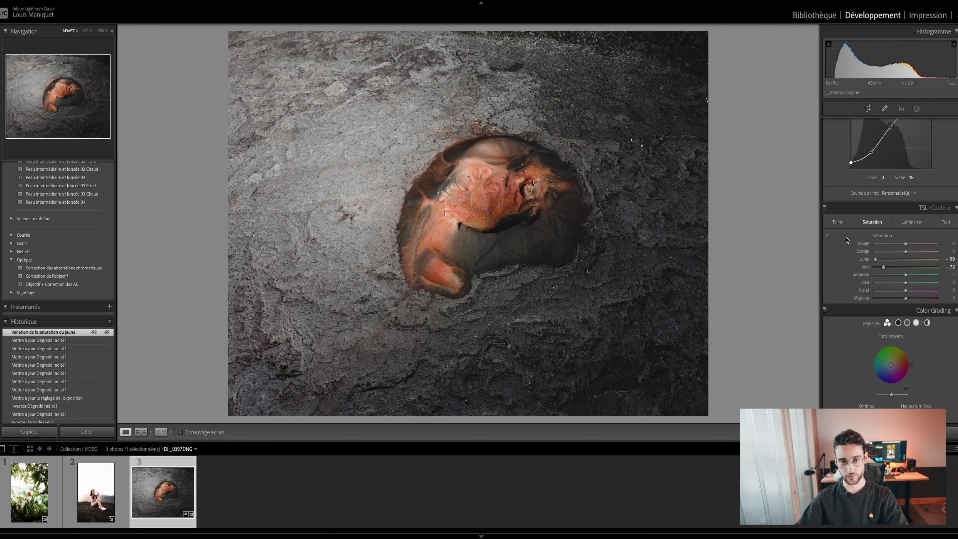
Shift the inverted radial mask toward the crater's centre, flatten and widen its ellipse, and set its exposure to -0.65.
{"action": "scroll", "coordinate": [845, 240], "scroll_direction": "down", "scroll_amount": 3}
{"action": "left_click", "coordinate": [916, 109]}
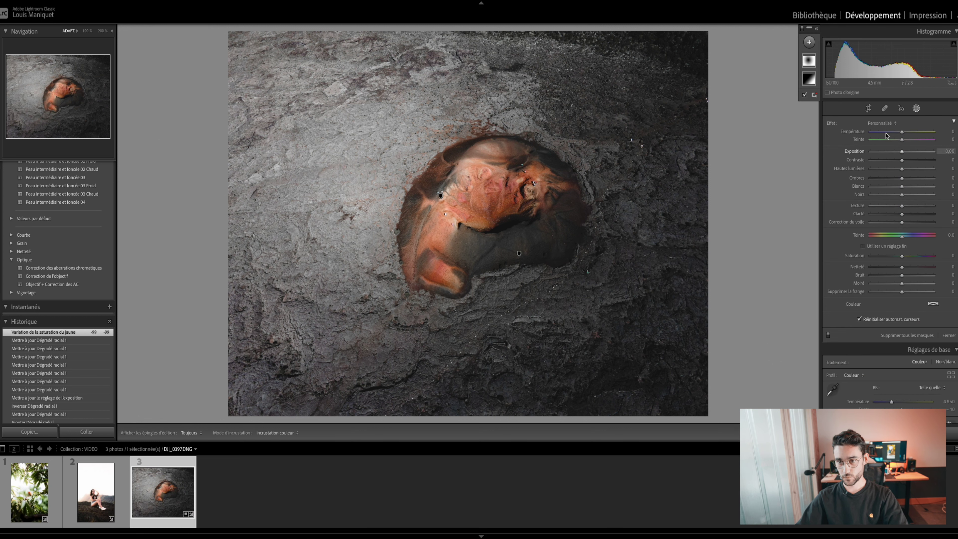
{"action": "left_click", "coordinate": [440, 195]}
{"action": "left_click_drag", "start_coordinate": [439, 183], "coordinate": [449, 188]}
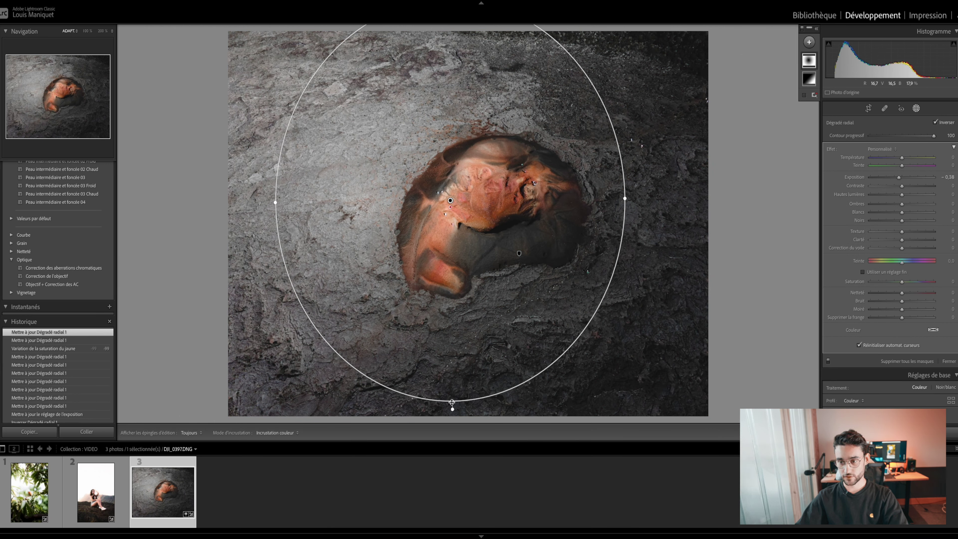
{"action": "left_click_drag", "start_coordinate": [452, 402], "coordinate": [452, 385]}
{"action": "mouse_move", "coordinate": [899, 179]}
{"action": "left_mouse_down"}
{"action": "mouse_move", "coordinate": [886, 178]}
{"action": "mouse_move", "coordinate": [896, 178]}
{"action": "left_mouse_up"}
{"action": "left_click_drag", "start_coordinate": [625, 198], "coordinate": [675, 197]}
{"action": "left_click_drag", "start_coordinate": [452, 385], "coordinate": [453, 397]}
{"action": "key", "text": "Escape"}
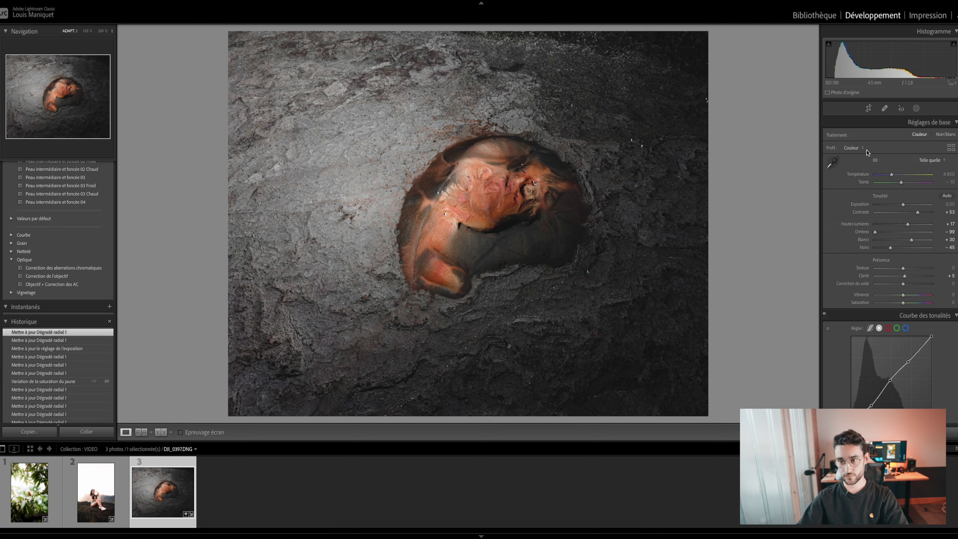
Nudge the inverted radial mask slightly further right so it centres on the crater, and close masking.
{"action": "left_click", "coordinate": [917, 110]}
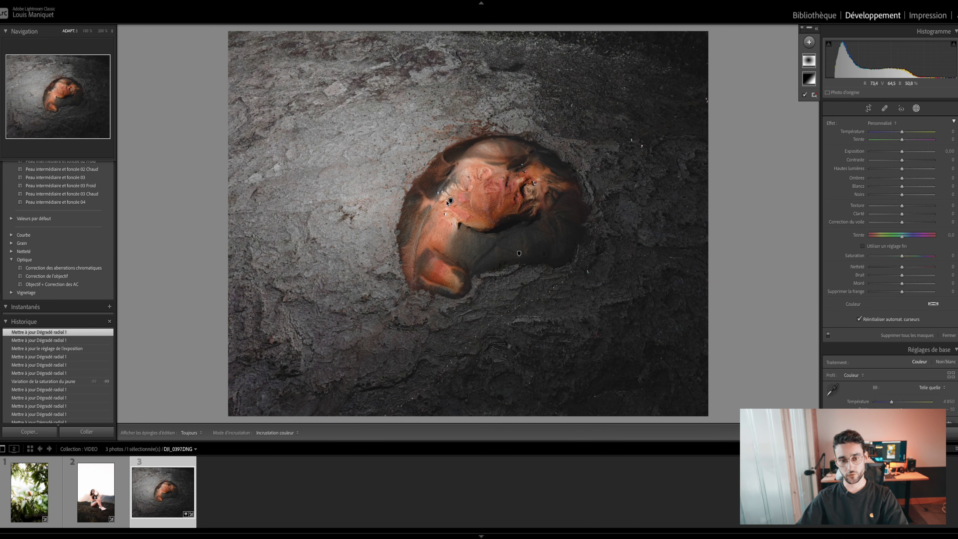
{"action": "left_click", "coordinate": [450, 201]}
{"action": "left_click_drag", "start_coordinate": [457, 199], "coordinate": [465, 198]}
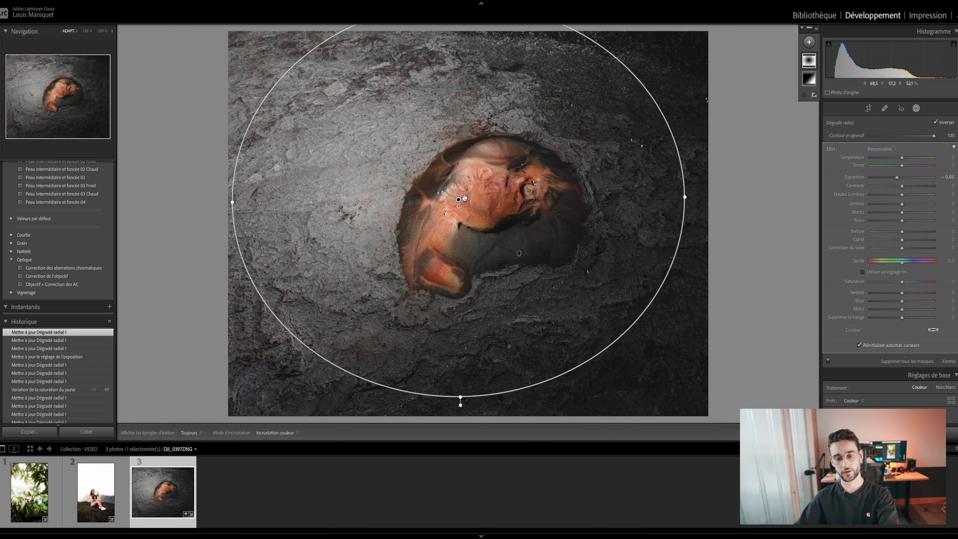
{"action": "key", "text": "Escape"}
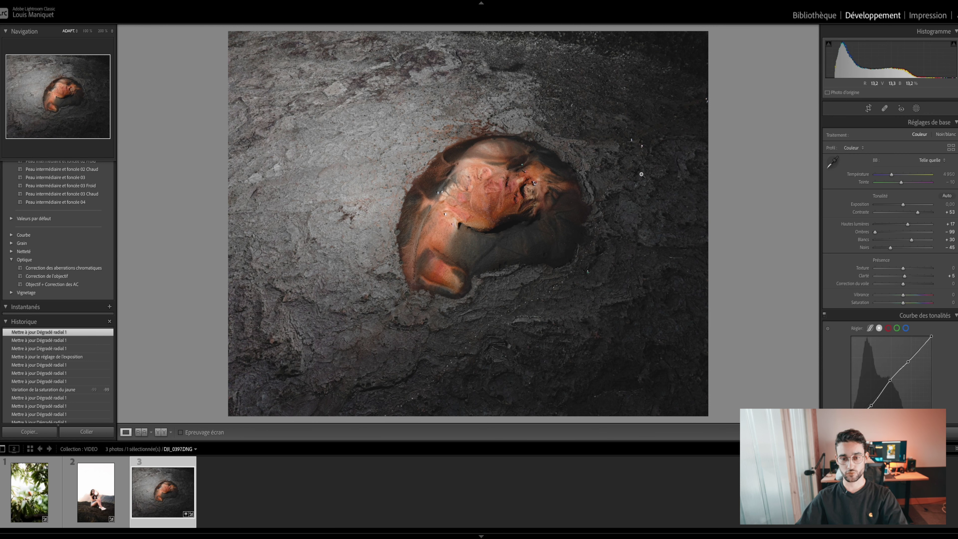
{"action": "scroll", "coordinate": [862, 248], "scroll_direction": "down", "scroll_amount": 10}
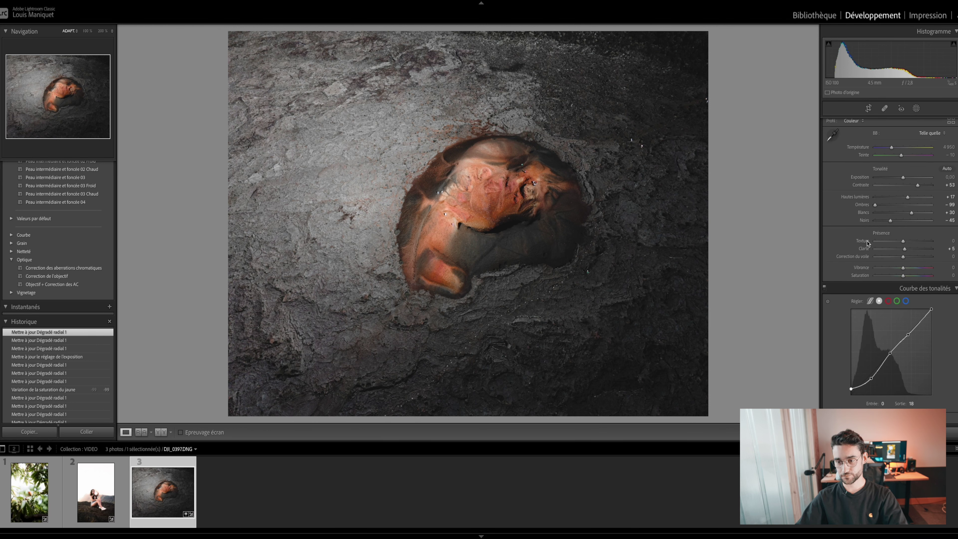
{"action": "scroll", "coordinate": [863, 248], "scroll_direction": "down", "scroll_amount": 10}
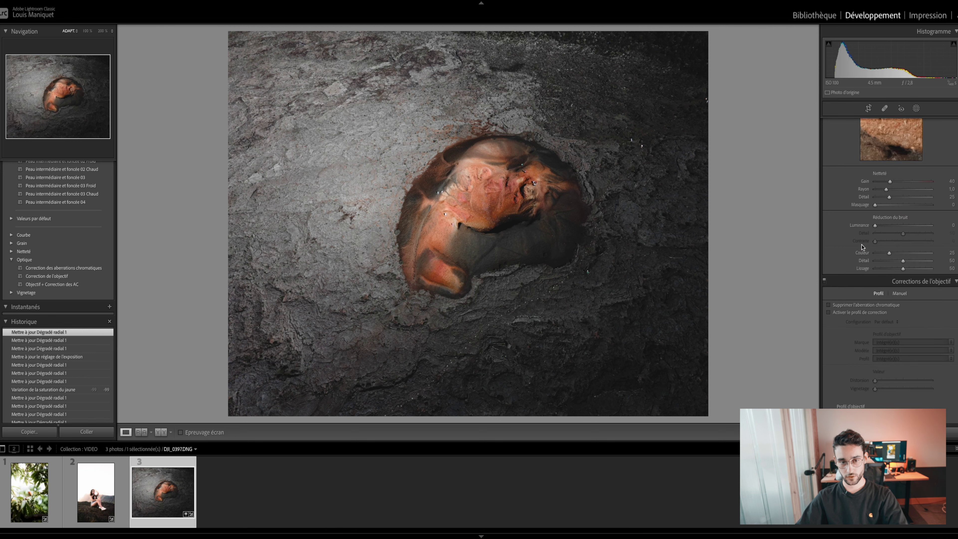
{"action": "scroll", "coordinate": [862, 247], "scroll_direction": "up", "scroll_amount": 12}
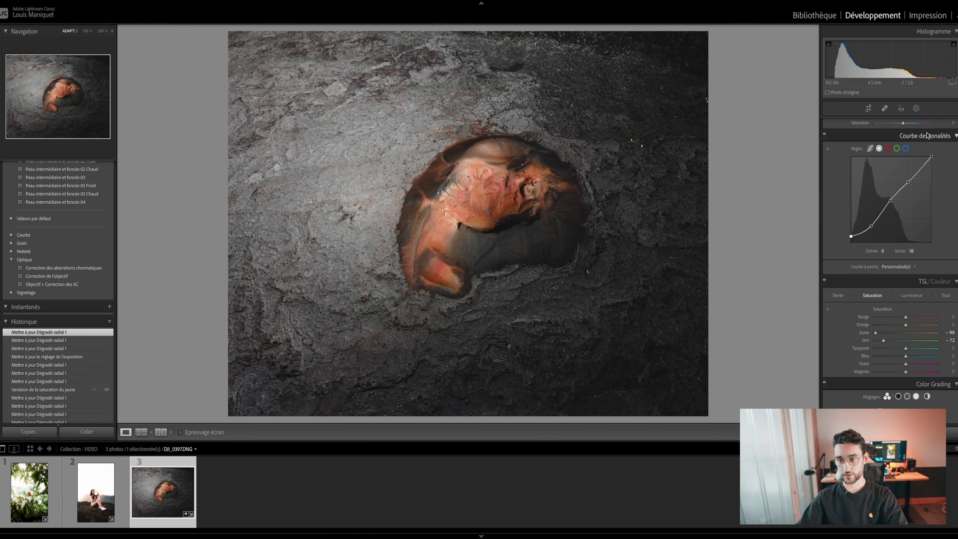
Move the diagonal linear gradient mask slightly toward the photo's upper left, fine-tune its exposure and contrast, and close masking.
{"action": "left_click", "coordinate": [916, 108]}
{"action": "key", "text": "m"}
{"action": "left_click_drag", "start_coordinate": [626, 361], "coordinate": [412, 144]}
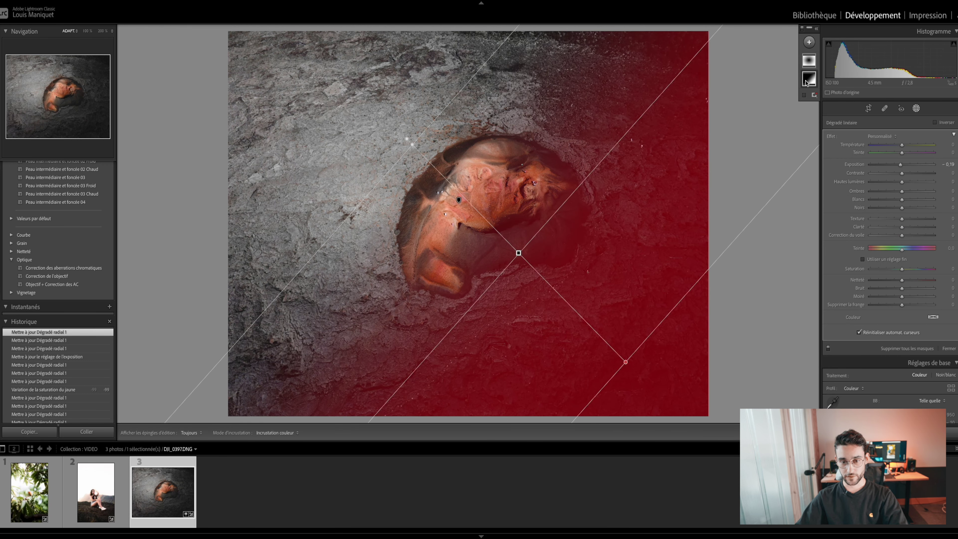
{"action": "left_click_drag", "start_coordinate": [519, 253], "coordinate": [516, 249]}
{"action": "left_click_drag", "start_coordinate": [900, 164], "coordinate": [897, 165]}
{"action": "mouse_move", "coordinate": [901, 173]}
{"action": "left_mouse_down"}
{"action": "mouse_move", "coordinate": [919, 174]}
{"action": "mouse_move", "coordinate": [901, 165]}
{"action": "mouse_move", "coordinate": [902, 173]}
{"action": "left_mouse_up"}
{"action": "left_click_drag", "start_coordinate": [516, 249], "coordinate": [517, 250]}
{"action": "key", "text": "Return"}
{"action": "left_click", "coordinate": [480, 199]}
{"action": "left_click", "coordinate": [479, 199]}
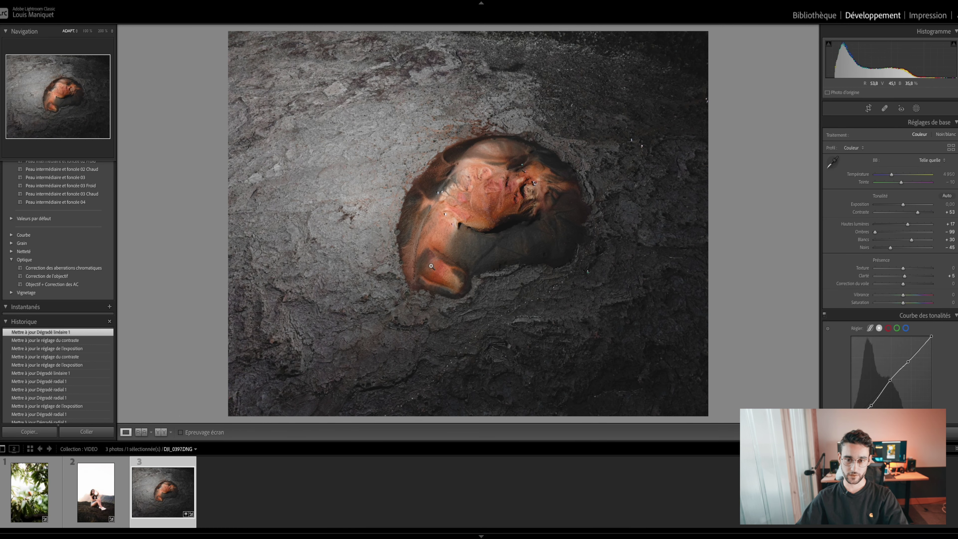
Crop the red bird photo to the 4 x 5 / 8 x 10 ratio, repositioning the frame to trim the foliage above and below.
{"action": "scroll", "coordinate": [833, 261], "scroll_direction": "down", "scroll_amount": 15}
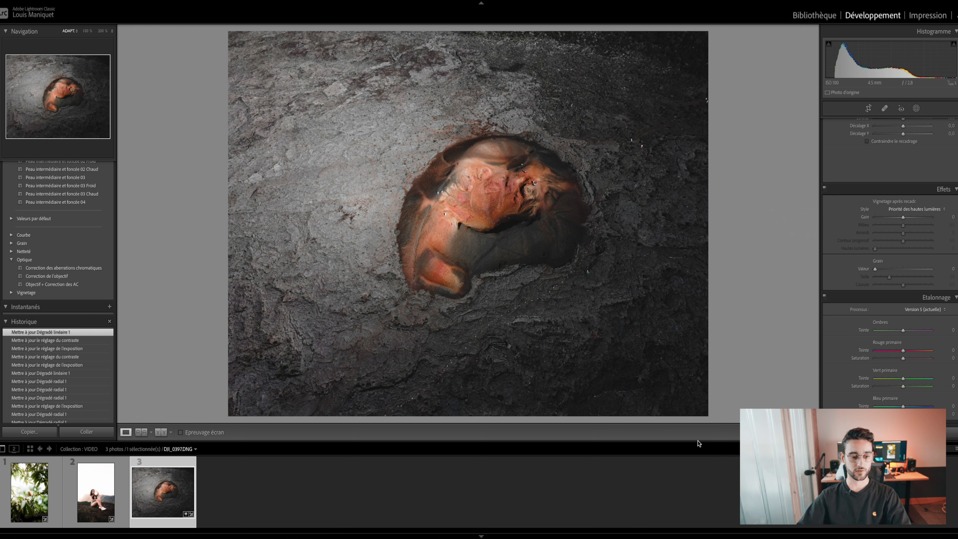
{"action": "left_click", "coordinate": [96, 490]}
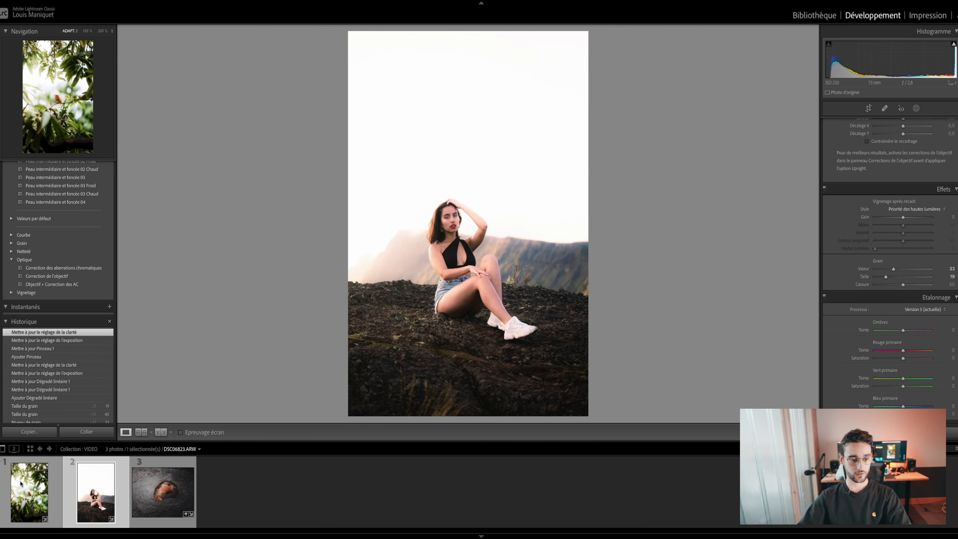
{"action": "left_click", "coordinate": [20, 483]}
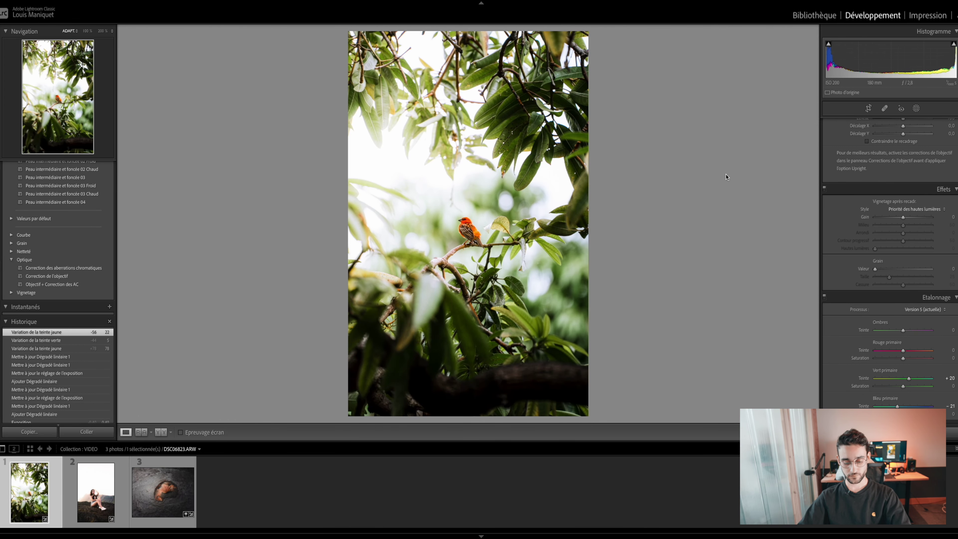
{"action": "key", "text": "r"}
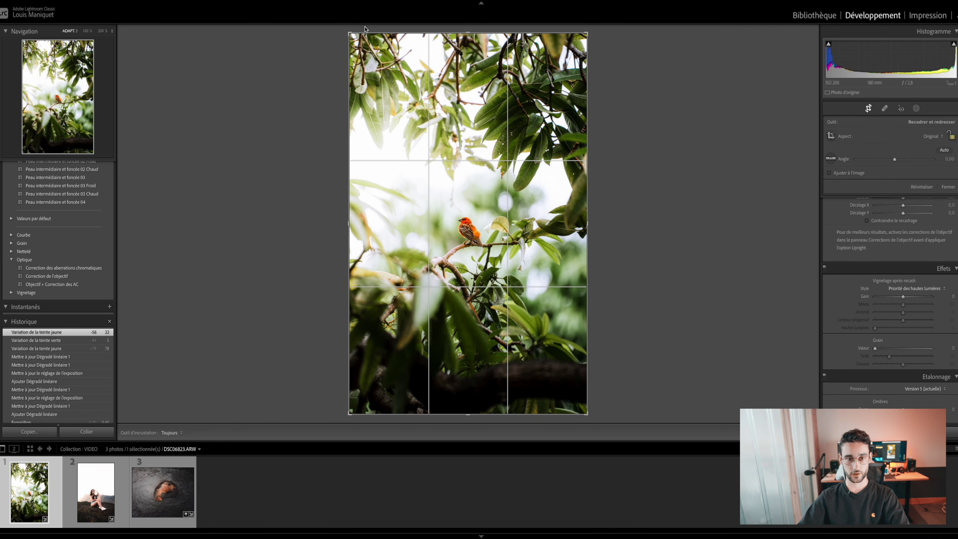
{"action": "left_click_drag", "start_coordinate": [348, 34], "coordinate": [378, 64]}
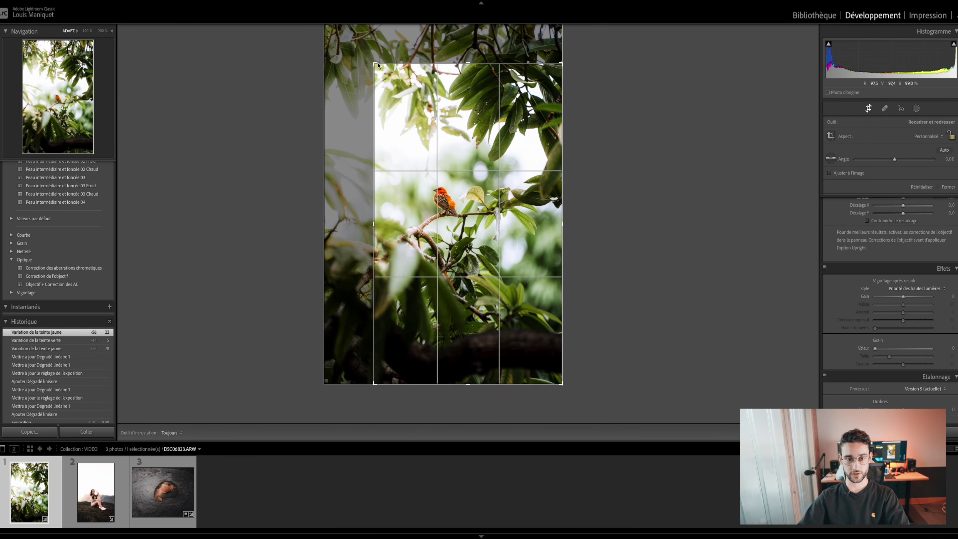
{"action": "key", "text": "ctrl+z"}
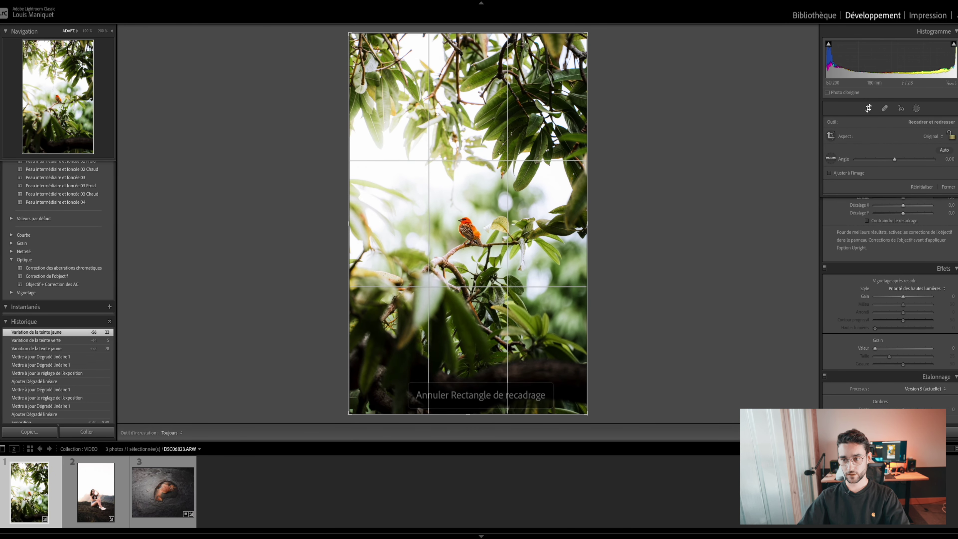
{"action": "left_click", "coordinate": [935, 137]}
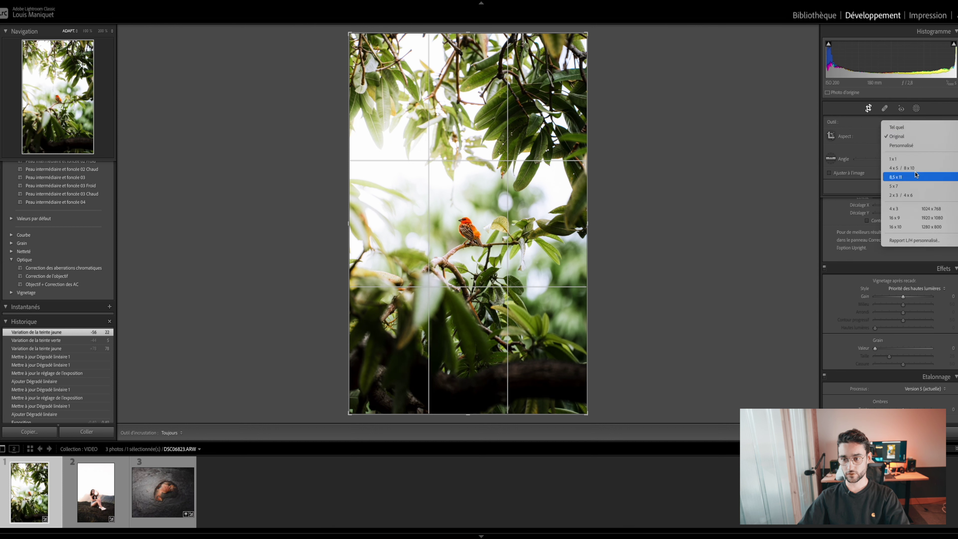
{"action": "left_click", "coordinate": [901, 168]}
{"action": "mouse_move", "coordinate": [482, 198]}
{"action": "left_mouse_down"}
{"action": "mouse_move", "coordinate": [483, 210]}
{"action": "mouse_move", "coordinate": [482, 185]}
{"action": "mouse_move", "coordinate": [477, 200]}
{"action": "left_mouse_up"}
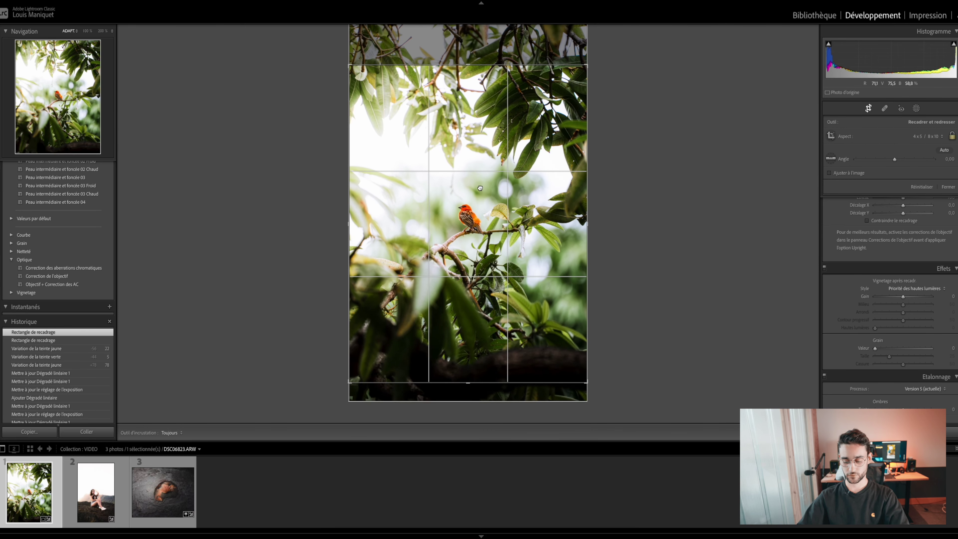
{"action": "key", "text": "Return"}
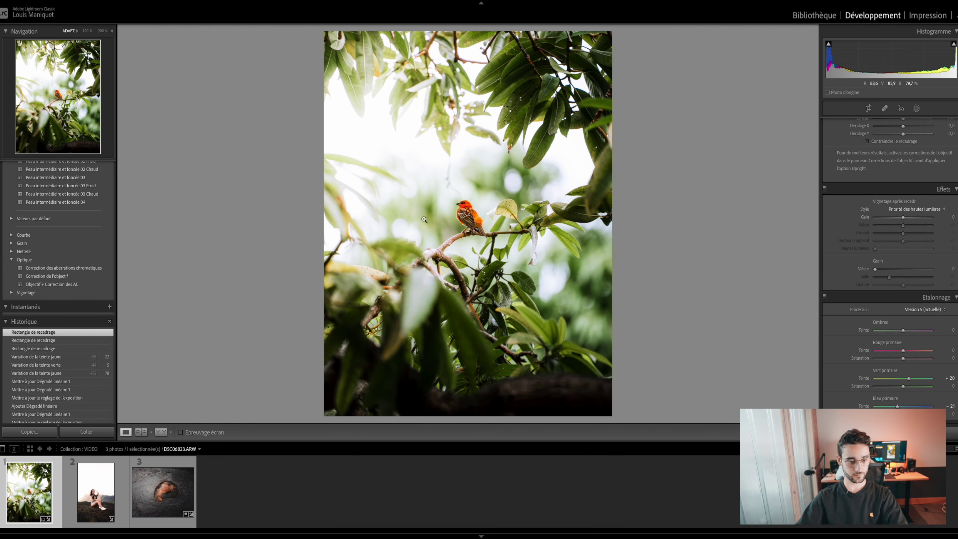
Crop the portrait of the woman on the rocks to 4 x 5 / 8 x 10, repositioning the frame vertically around her.
{"action": "left_click", "coordinate": [97, 486]}
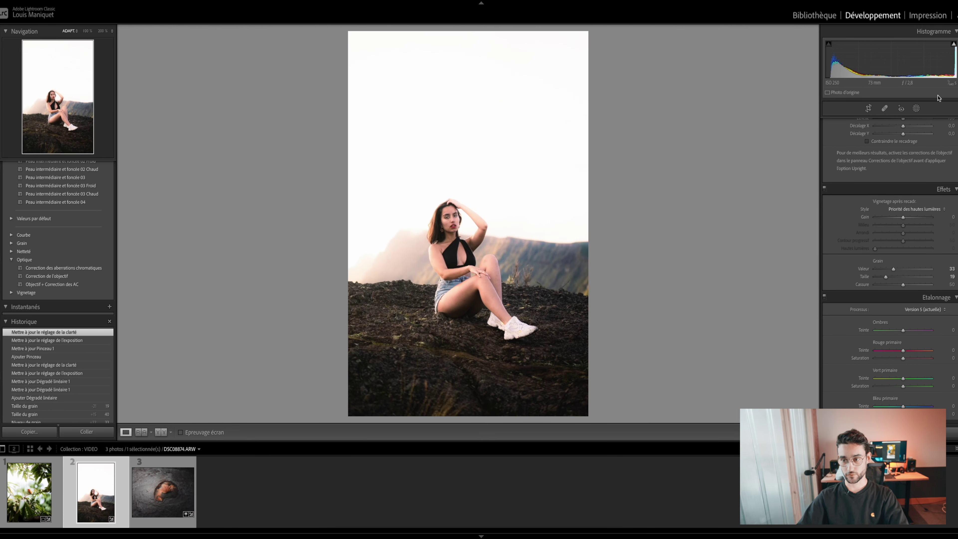
{"action": "left_click", "coordinate": [868, 108]}
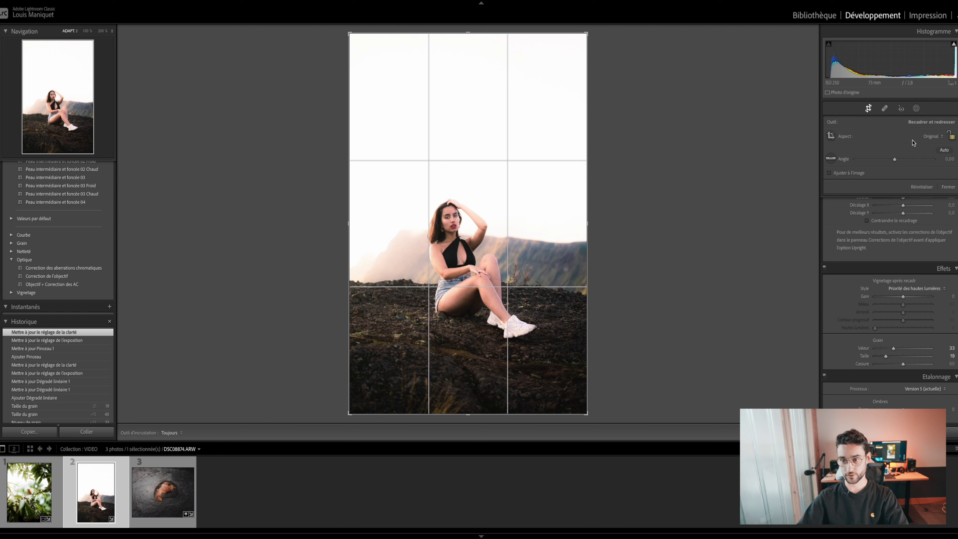
{"action": "left_click", "coordinate": [929, 138]}
{"action": "left_click", "coordinate": [895, 168]}
{"action": "left_click_drag", "start_coordinate": [514, 221], "coordinate": [515, 197]}
{"action": "key", "text": "Return"}
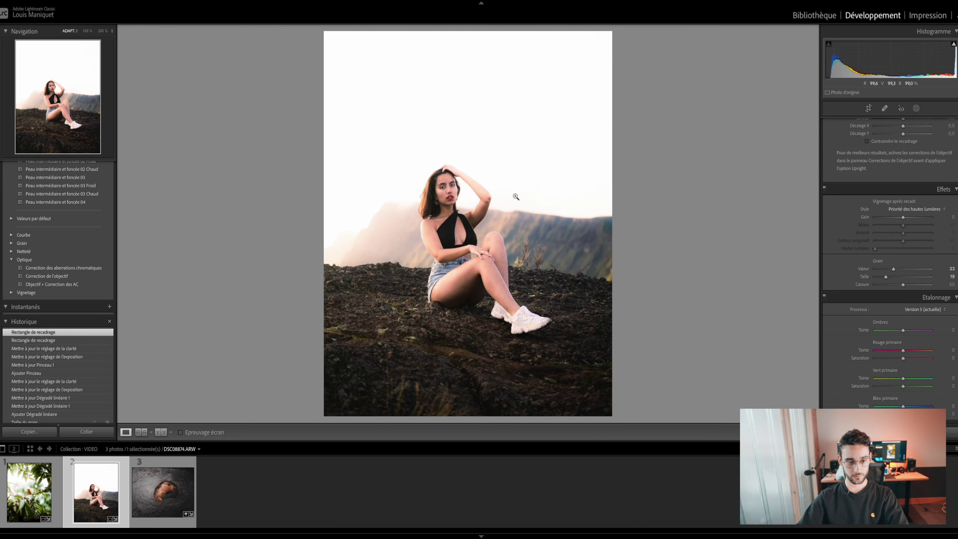
Switch to the aerial crater photo and open it for cropping.
{"action": "key", "text": "Right"}
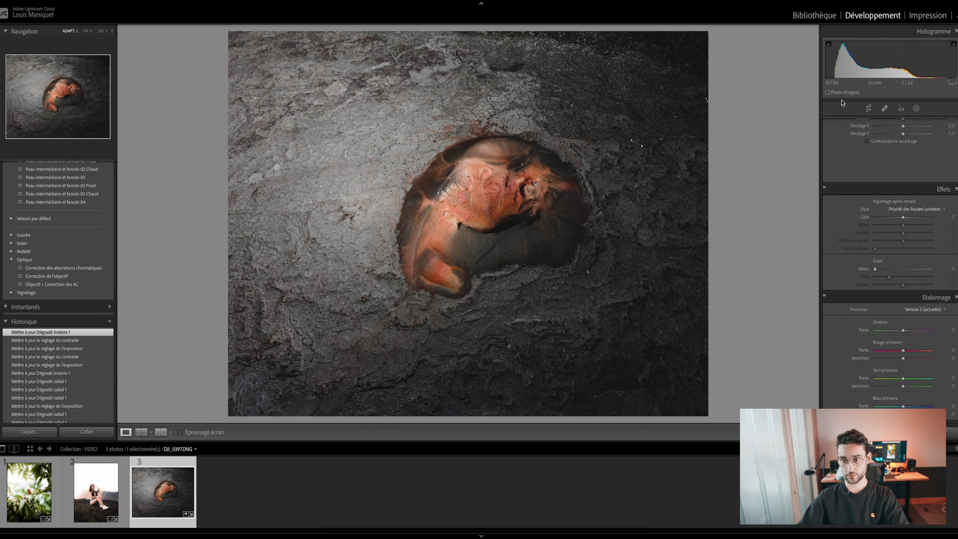
{"action": "left_click", "coordinate": [867, 112]}
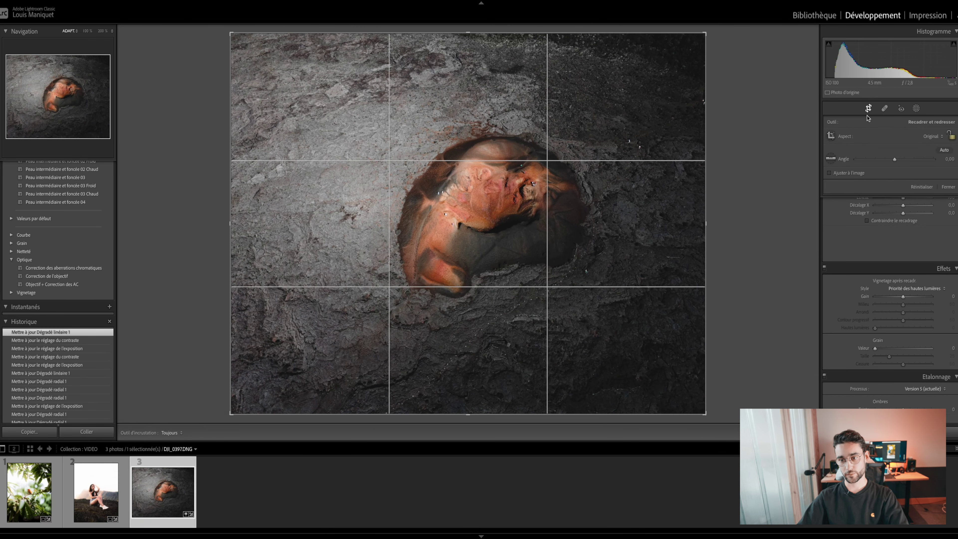
Try a 4 x 5 / 8 x 10 crop shifted sideways on the crater photo, and return the aspect to Tel quel.
{"action": "left_click", "coordinate": [924, 139]}
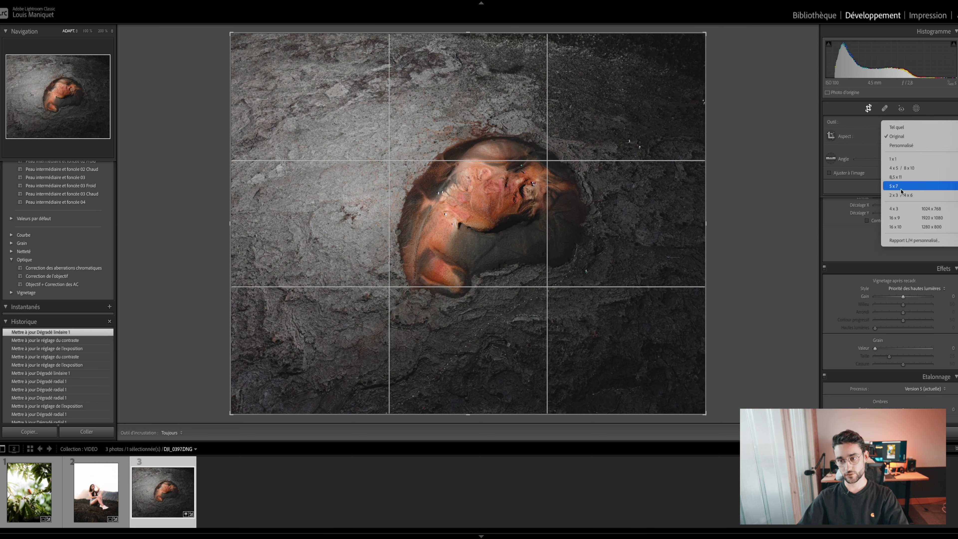
{"action": "left_click", "coordinate": [902, 168]}
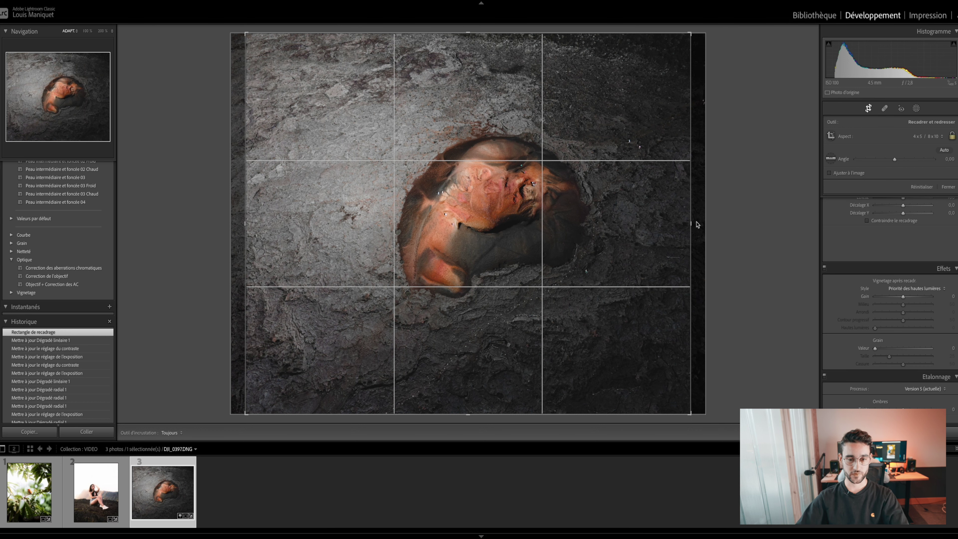
{"action": "left_click_drag", "start_coordinate": [658, 222], "coordinate": [629, 223]}
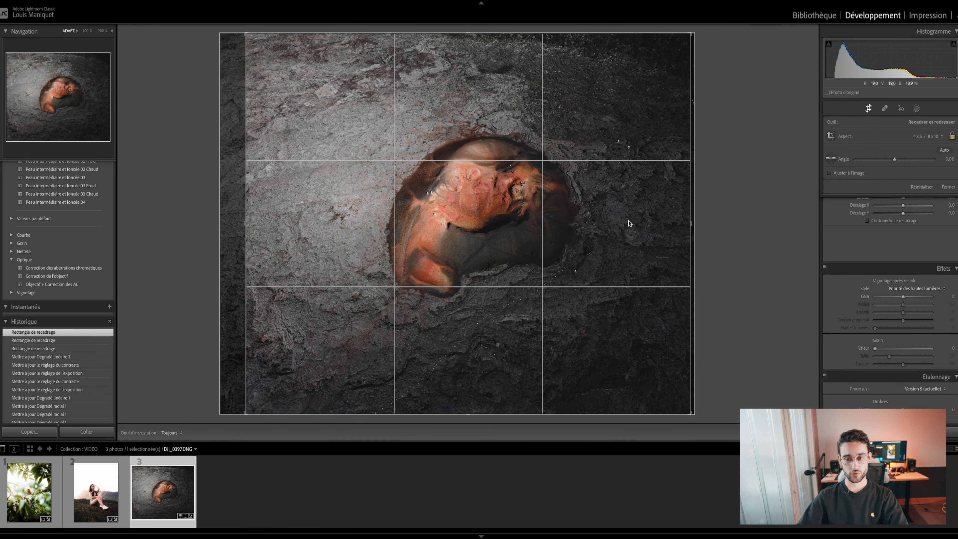
{"action": "left_click", "coordinate": [924, 136]}
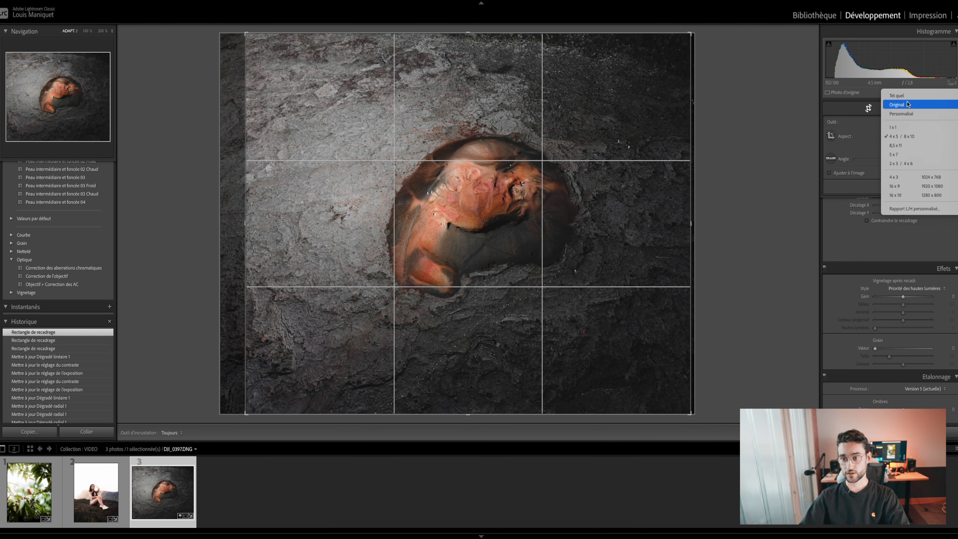
{"action": "left_click", "coordinate": [906, 97]}
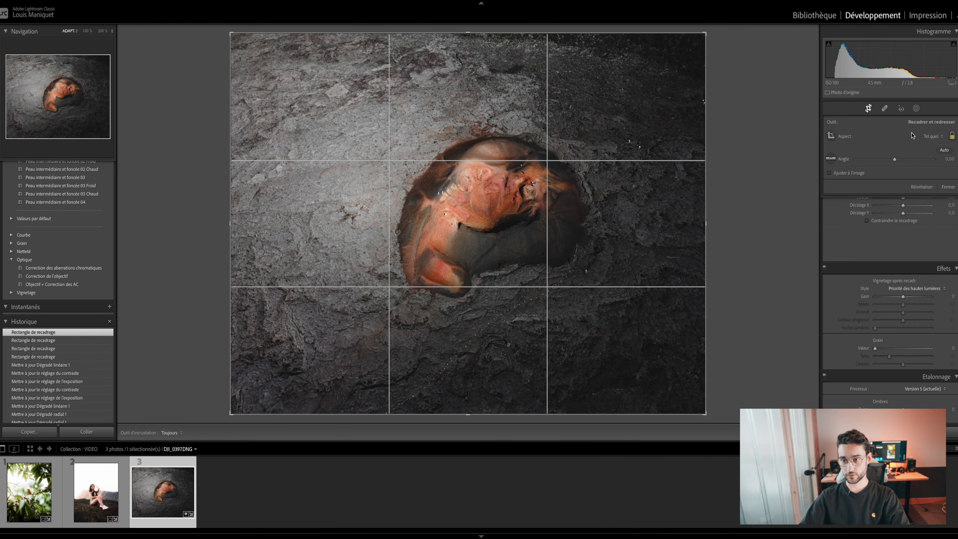
{"action": "left_click", "coordinate": [941, 138]}
{"action": "left_click", "coordinate": [931, 140]}
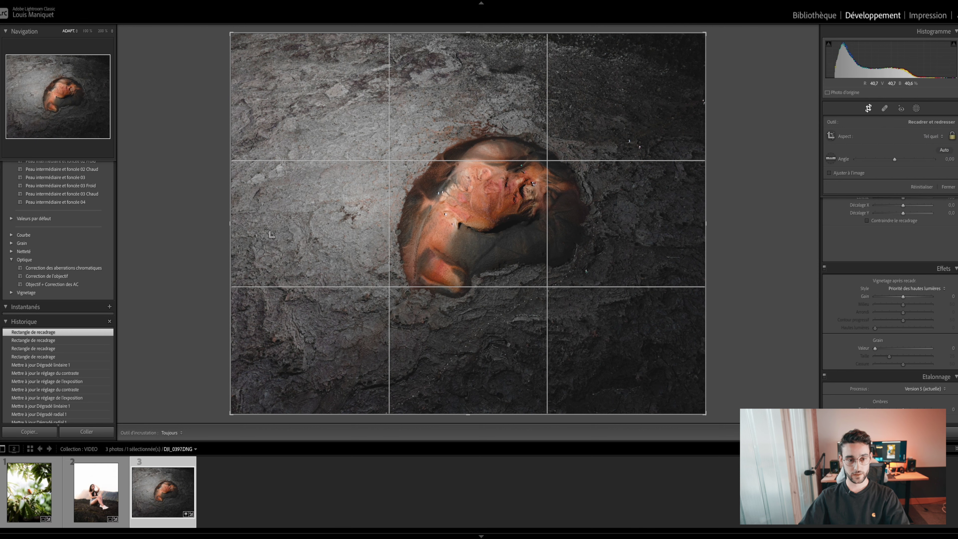
Unlock the crater photo's crop ratio and reshape the frame into a full-height vertical rectangle around the crater, narrowing both sides.
{"action": "left_click_drag", "start_coordinate": [231, 220], "coordinate": [364, 223]}
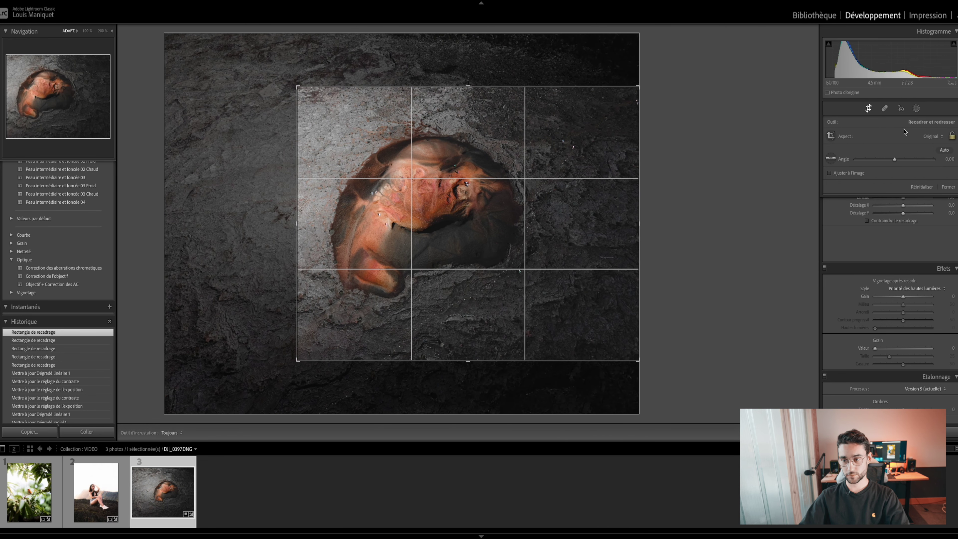
{"action": "left_click", "coordinate": [947, 138]}
{"action": "left_click_drag", "start_coordinate": [468, 361], "coordinate": [469, 414]}
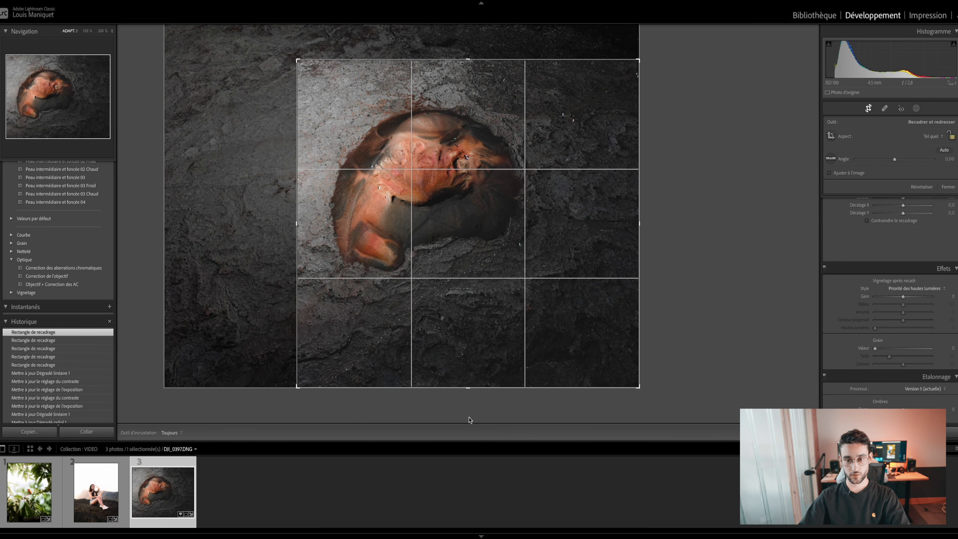
{"action": "left_click_drag", "start_coordinate": [645, 223], "coordinate": [580, 223]}
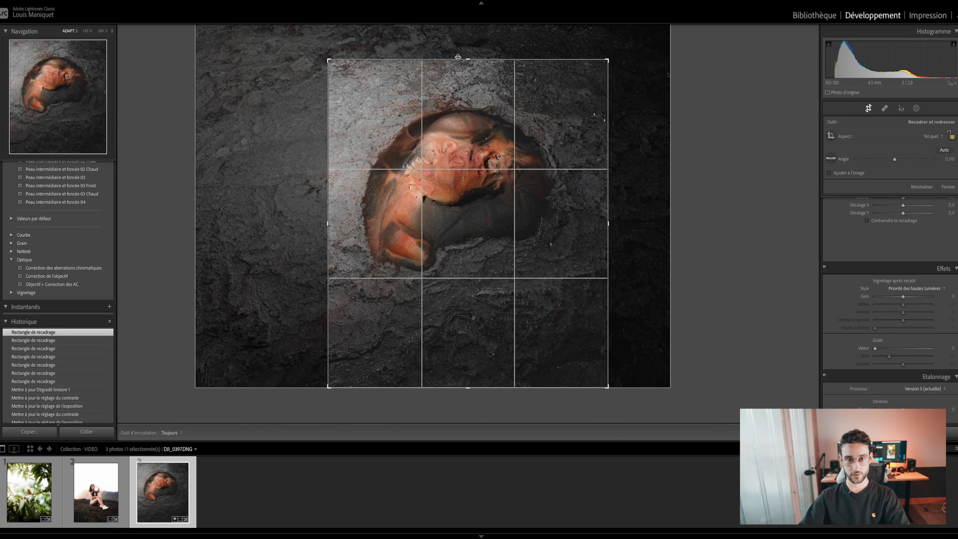
{"action": "left_click_drag", "start_coordinate": [460, 59], "coordinate": [464, 28]}
{"action": "left_click_drag", "start_coordinate": [546, 188], "coordinate": [567, 188]}
{"action": "left_click_drag", "start_coordinate": [610, 238], "coordinate": [592, 228]}
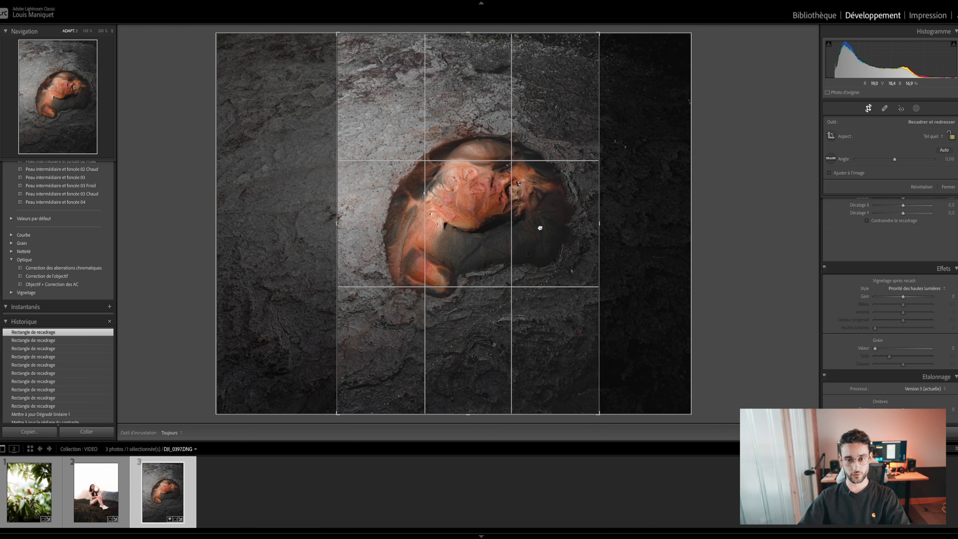
{"action": "key", "text": "Return"}
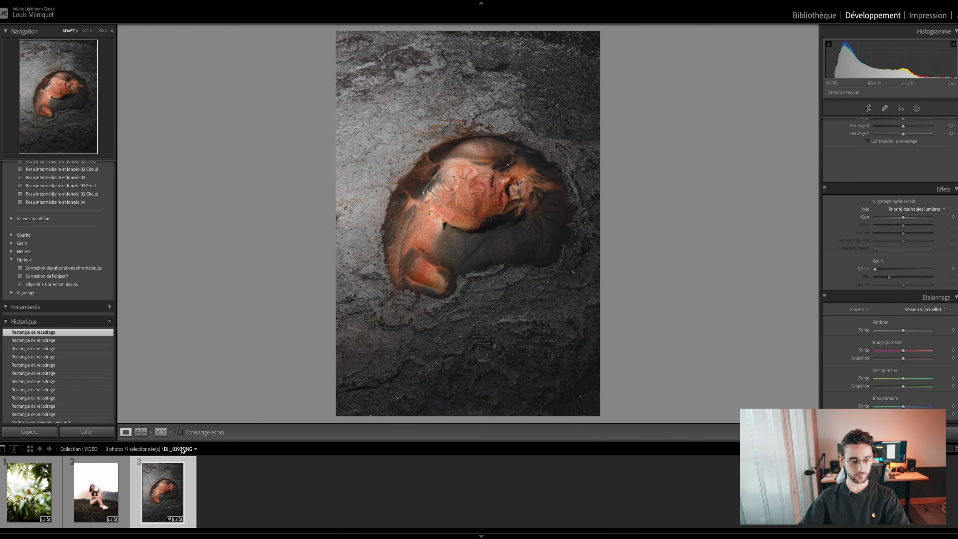
Select the bird, portrait and crater photos together and open the export settings for them.
{"action": "left_click", "coordinate": [30, 486], "text": "shift"}
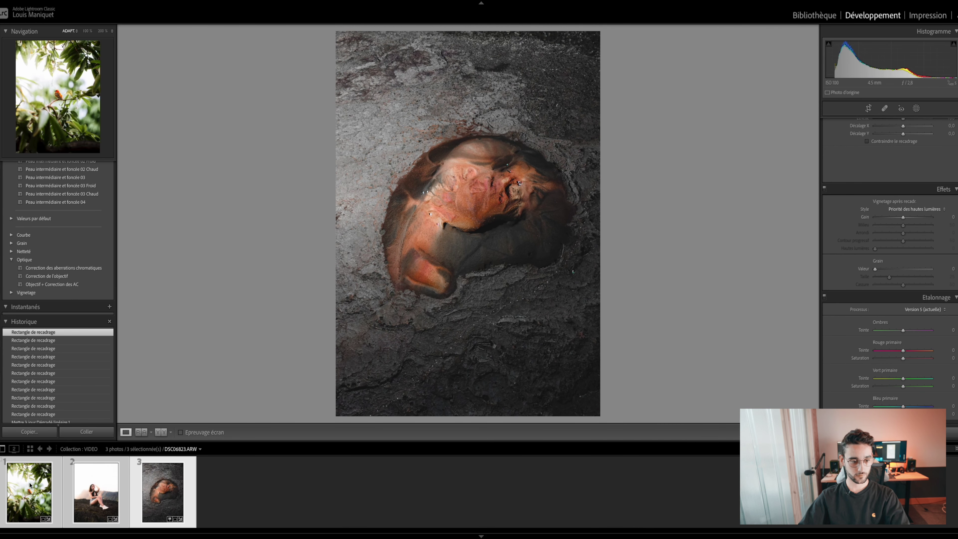
{"action": "right_click", "coordinate": [173, 480]}
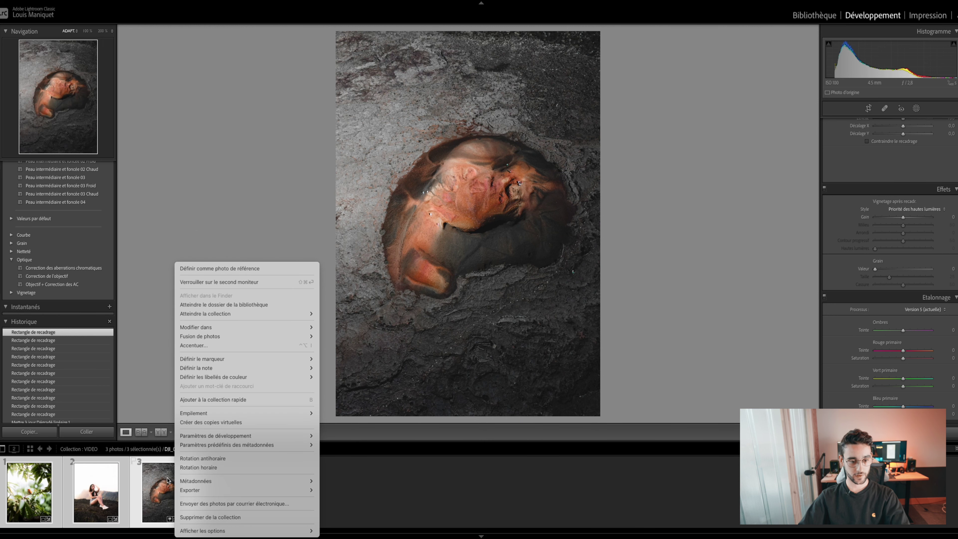
{"action": "mouse_move", "coordinate": [245, 489]}
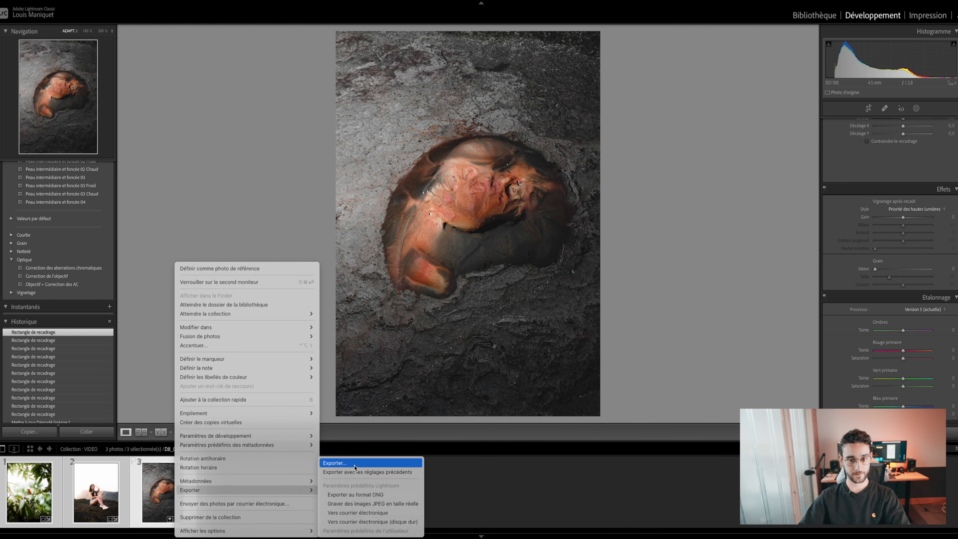
{"action": "left_click", "coordinate": [355, 466]}
Set the export folder to Bureau, check the naming and file settings, and export the three photos.
{"action": "left_click", "coordinate": [593, 226]}
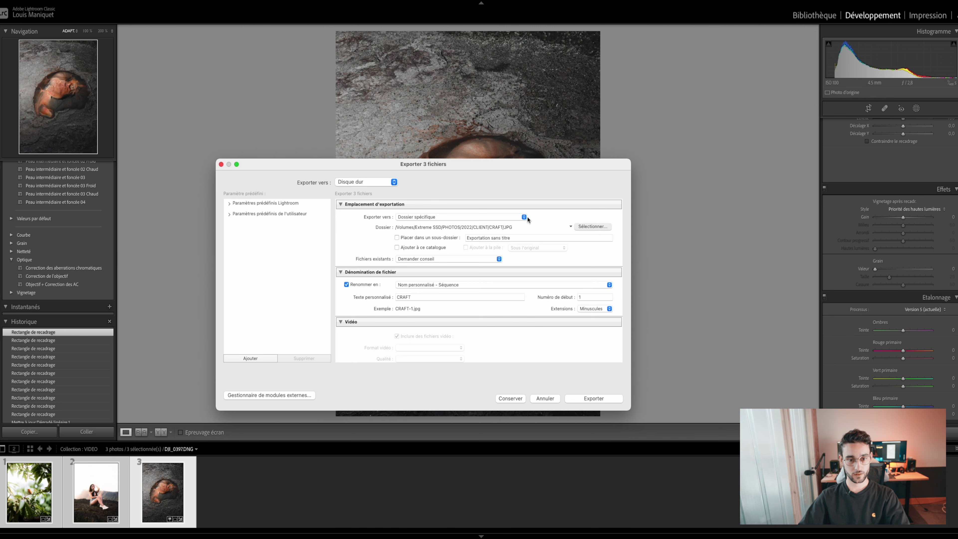
{"action": "left_click", "coordinate": [296, 215]}
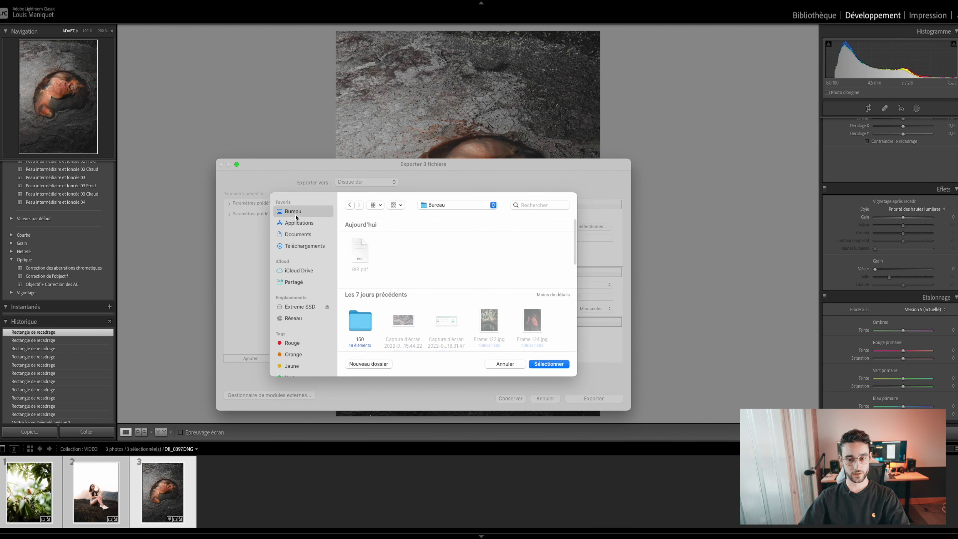
{"action": "left_click", "coordinate": [559, 365]}
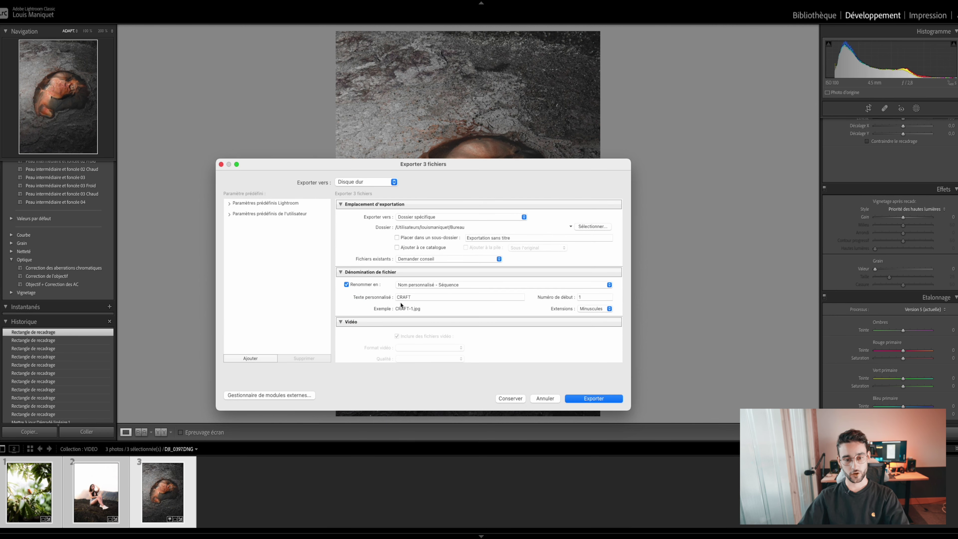
{"action": "scroll", "coordinate": [380, 300], "scroll_direction": "down", "scroll_amount": 10}
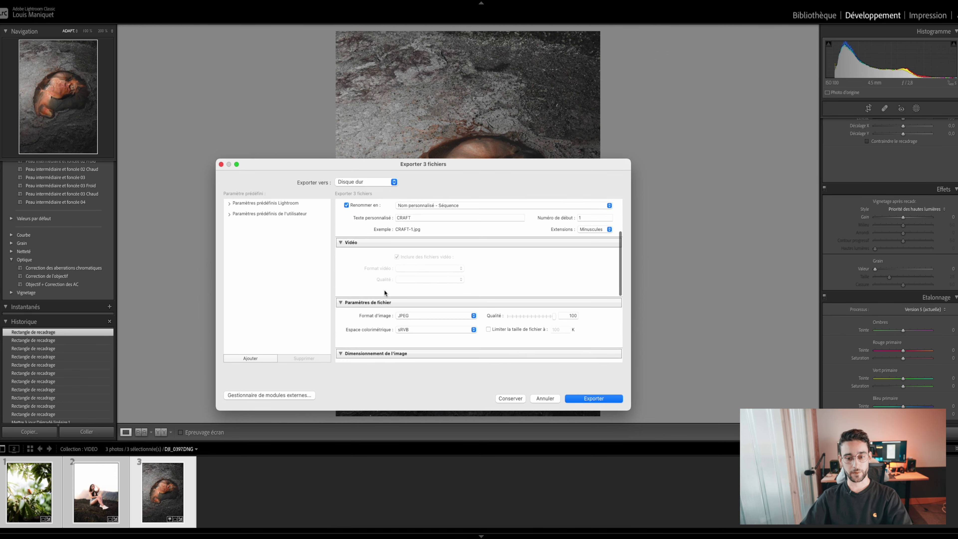
{"action": "scroll", "coordinate": [384, 290], "scroll_direction": "up", "scroll_amount": 10}
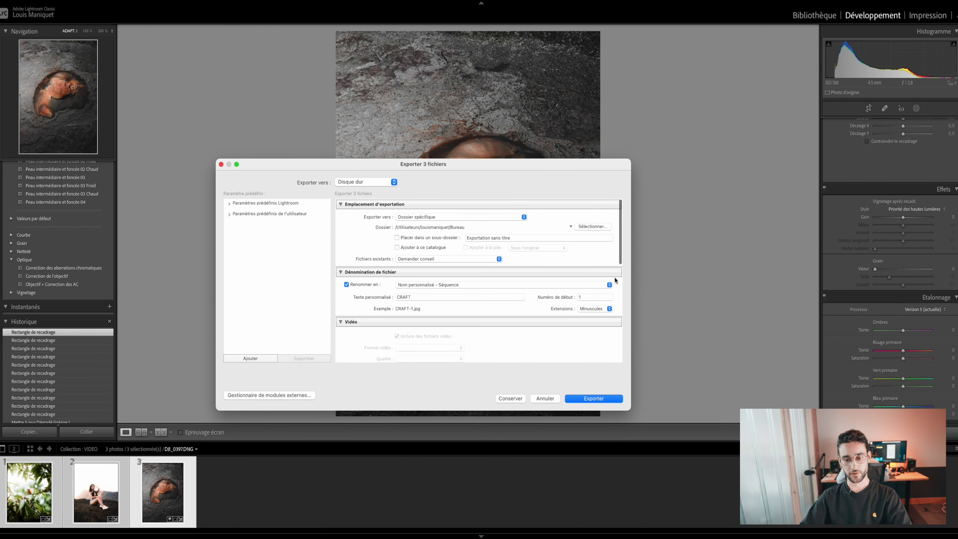
{"action": "left_click", "coordinate": [612, 396]}
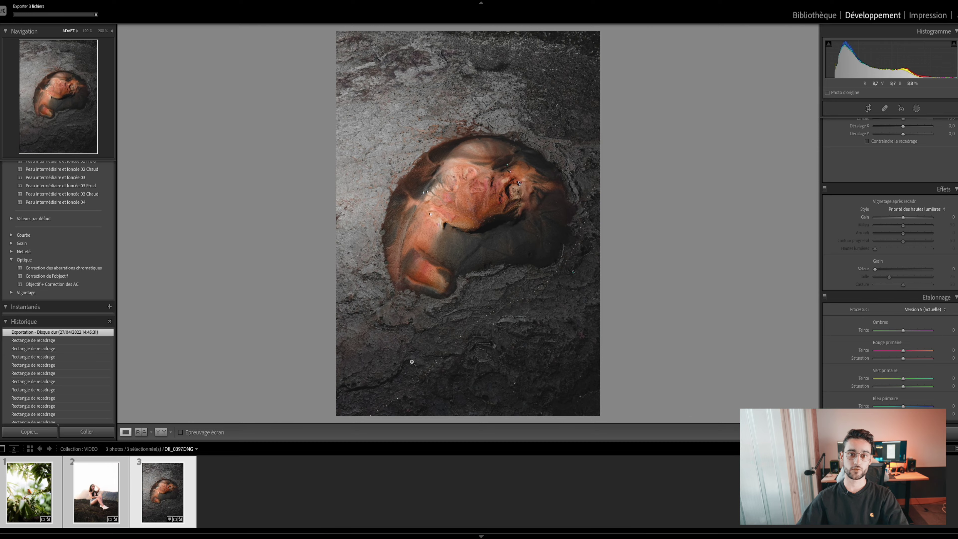